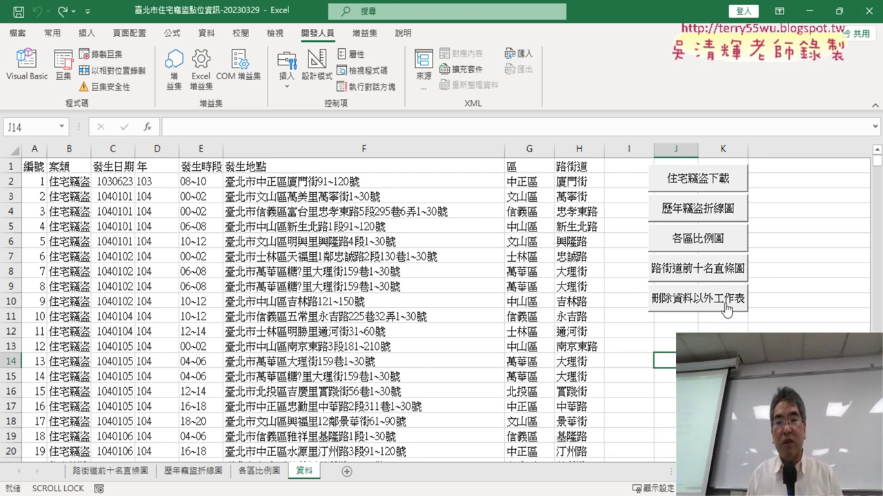
# Open the macro assigned to the 刪除資料以外工作表 button for editing in the VBA editor.
pyautogui.rightClick(732, 309)
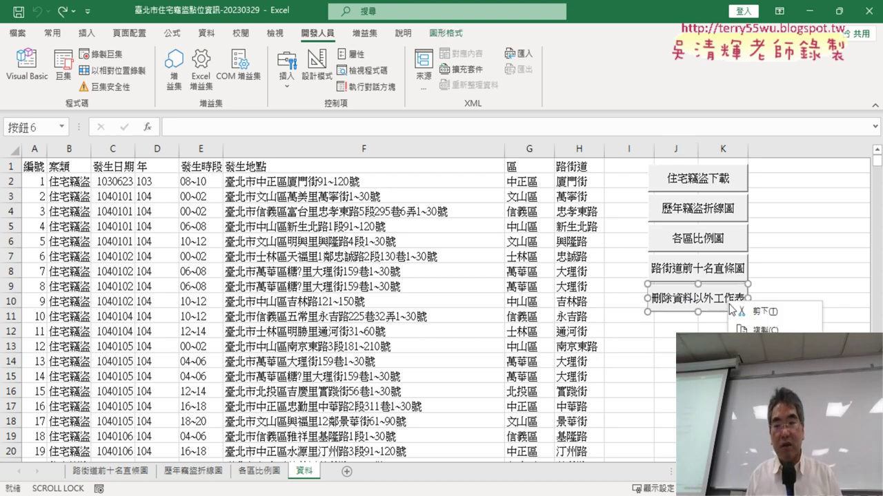
pyautogui.click(766, 441)
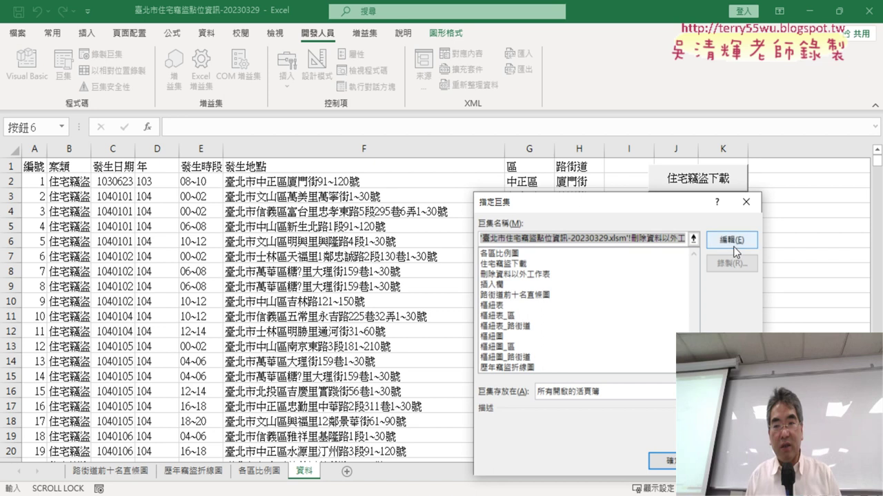
pyautogui.click(732, 243)
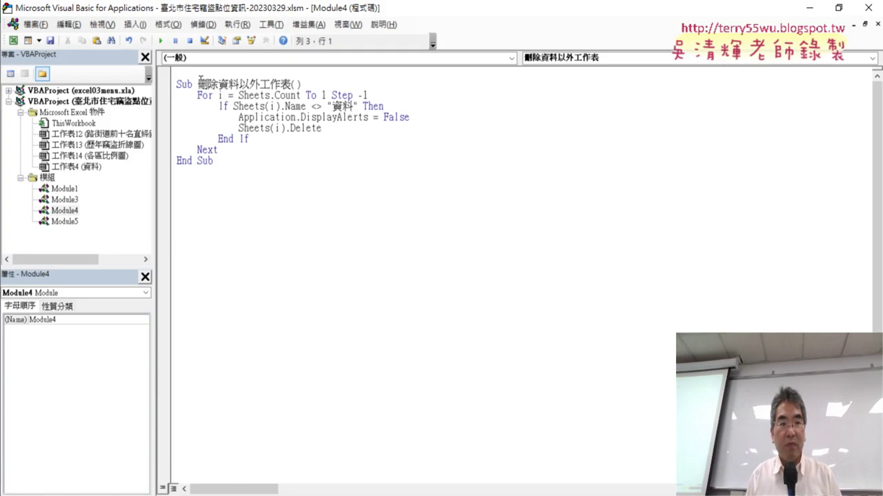
# Copy the procedure name 刪除資料以外工作表, then delete the whole procedure's code.
pyautogui.moveTo(199, 83); pyautogui.dragTo(290, 84)
pyautogui.rightClick(289, 88)
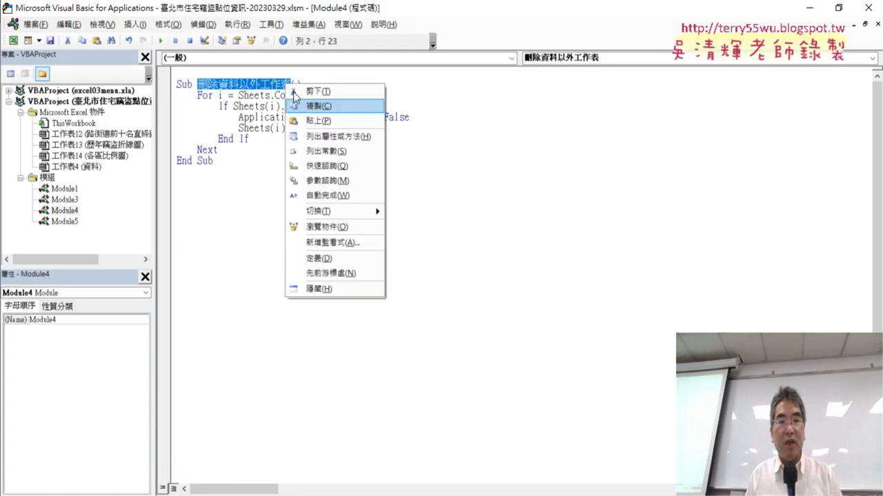
pyautogui.click(313, 107)
pyautogui.moveTo(215, 161); pyautogui.dragTo(178, 73)
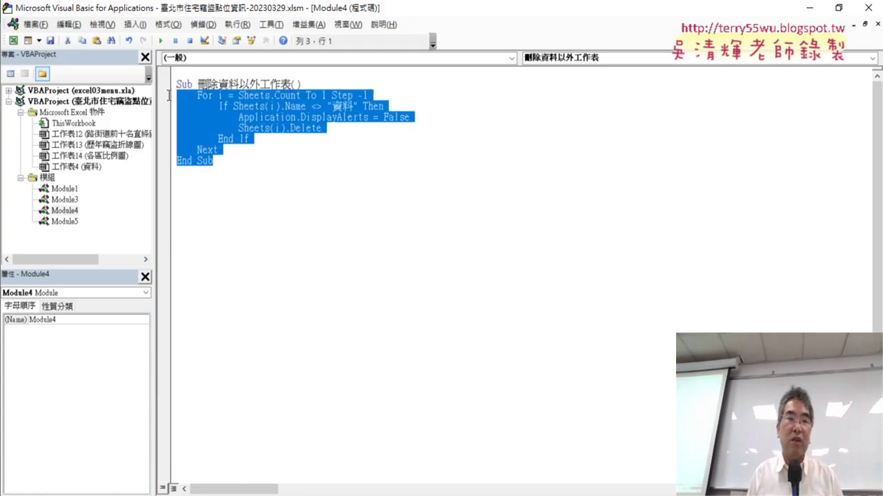
pyautogui.press('Delete')
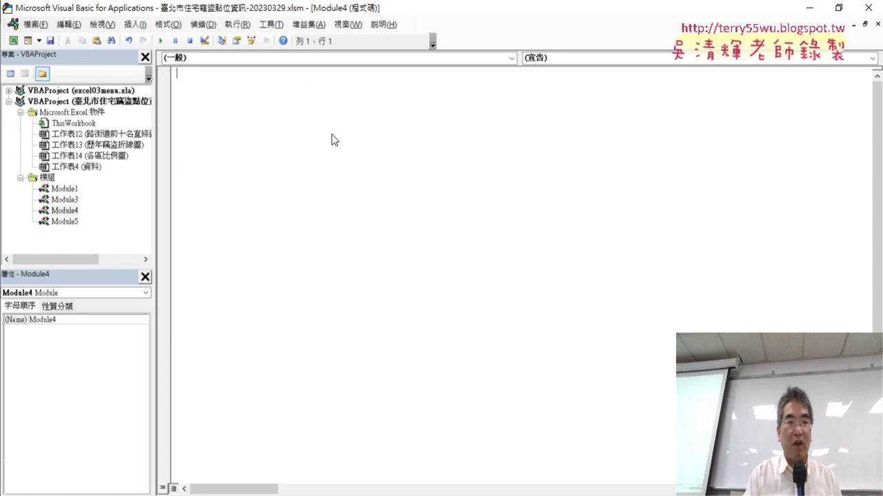
# Remove Module5 from the project without exporting it.
pyautogui.click(76, 223)
pyautogui.rightClick(76, 223)
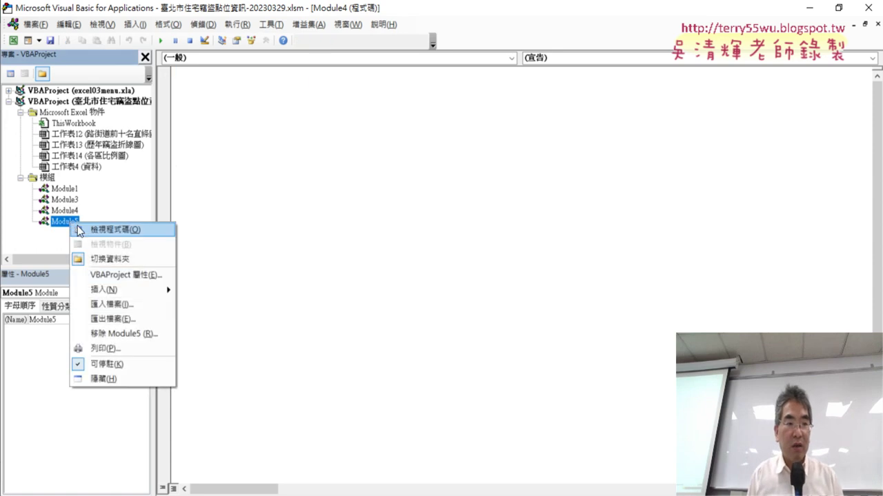
pyautogui.click(132, 335)
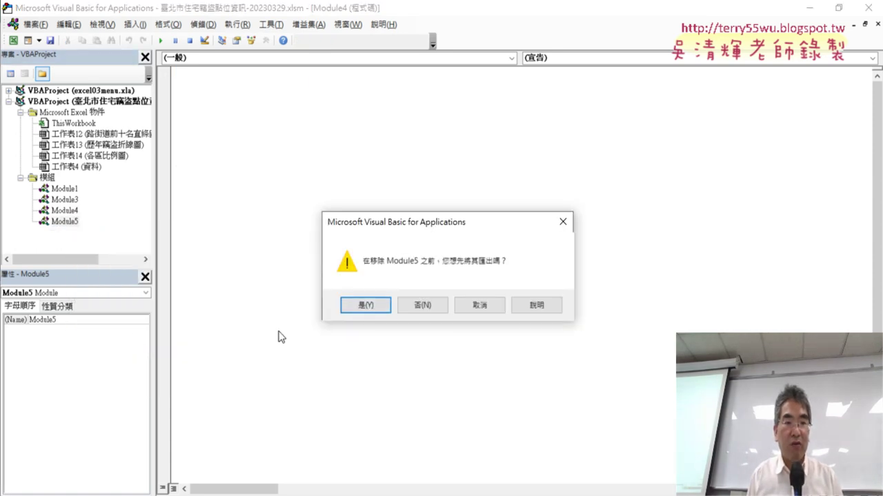
pyautogui.click(422, 309)
# Remove Module4 from the project without exporting, leaving Module1 and Module3.
pyautogui.click(271, 222)
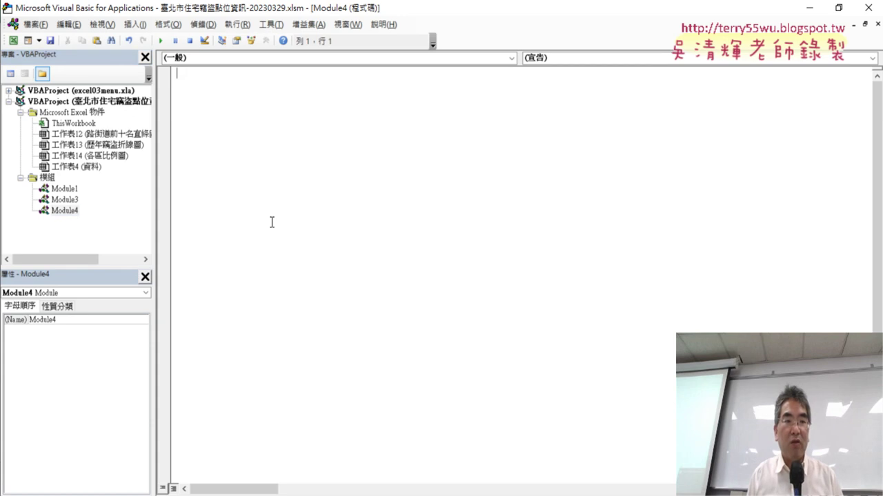
pyautogui.rightClick(71, 217)
pyautogui.doubleClick(67, 200)
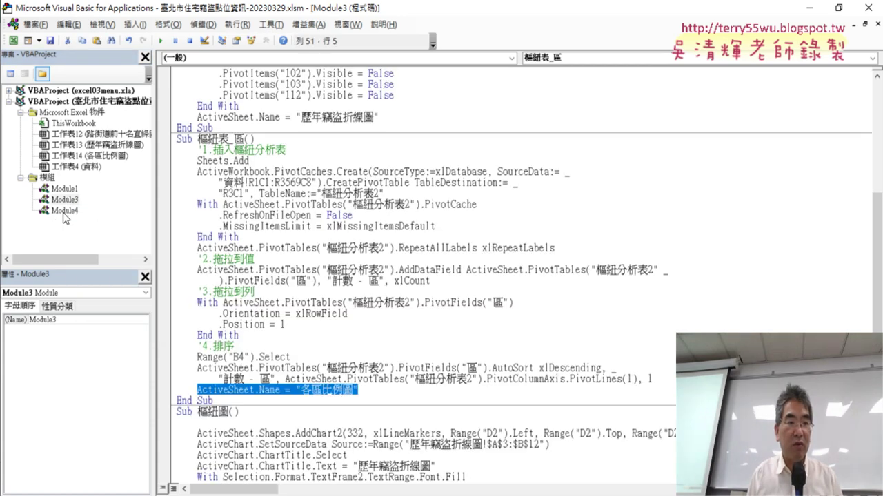
pyautogui.rightClick(64, 211)
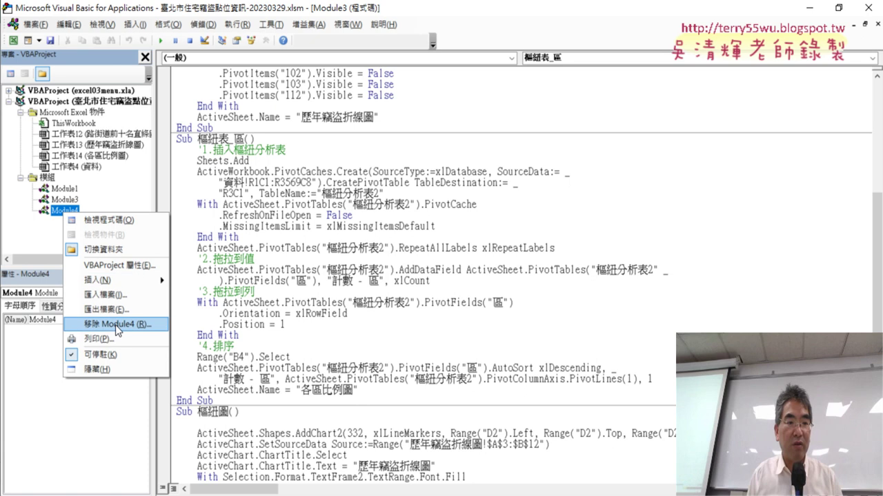
pyautogui.click(108, 220)
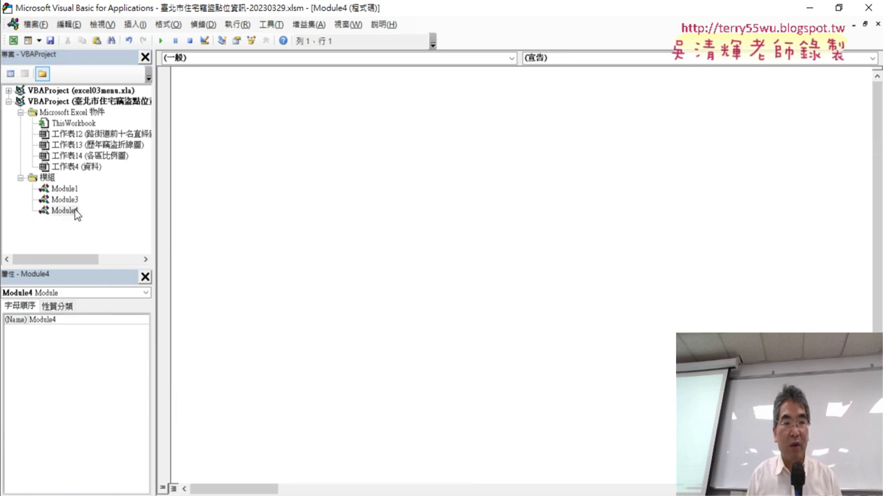
pyautogui.rightClick(75, 210)
pyautogui.click(138, 318)
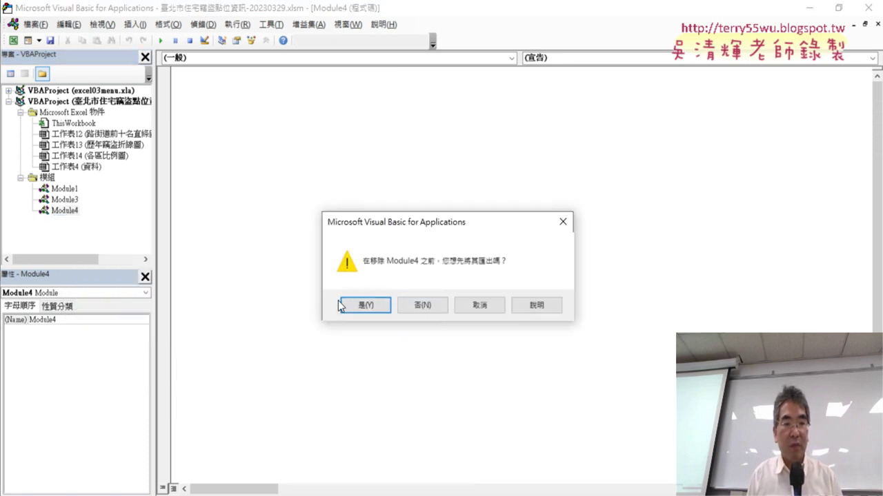
pyautogui.click(422, 305)
# Below 歷年竊盜折線圖 in Module3, enter sub 刪除資料以外工作表 to create an empty Sub/End Sub block.
pyautogui.scroll(-3, 405, 243)
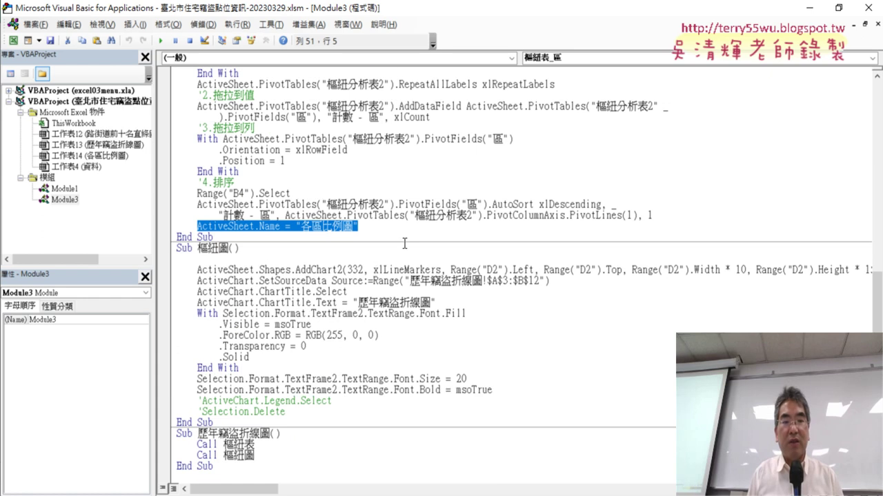
pyautogui.click(227, 470)
pyautogui.scroll(-2, 227, 470)
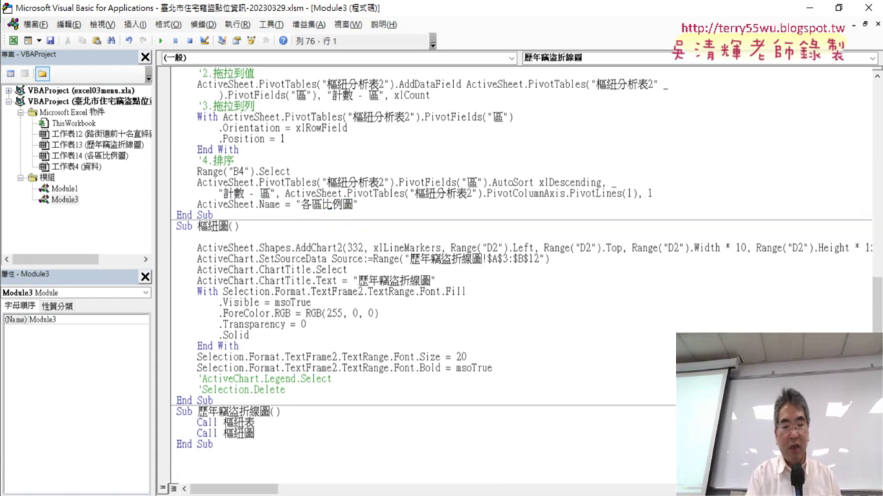
pyautogui.press('Down')
pyautogui.press('Down')
pyautogui.press('Down')
pyautogui.press('Down')
pyautogui.press('Down')
pyautogui.press('Down')
pyautogui.press('Down')
pyautogui.press('Down')
pyautogui.press('Down')
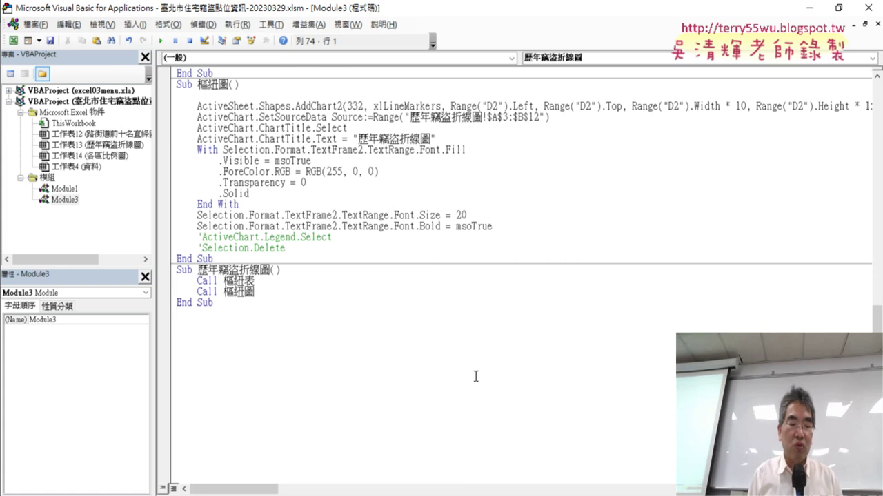
pyautogui.press('s')
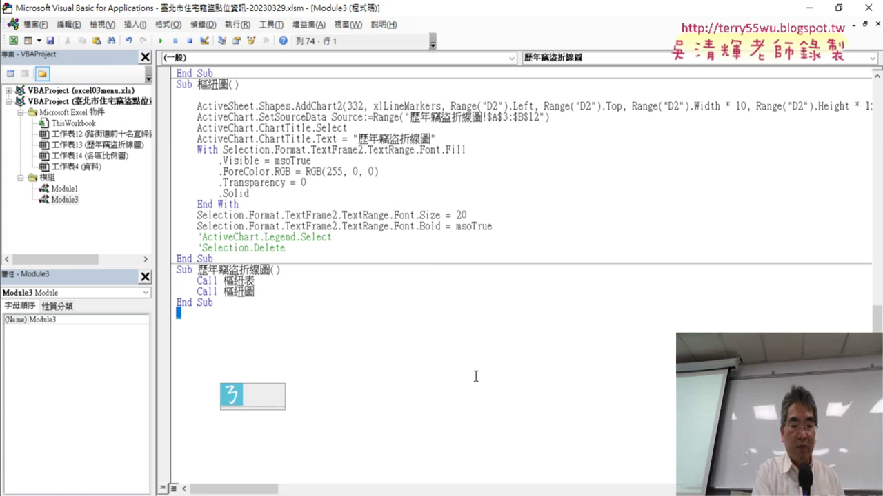
pyautogui.press('BackSpace')
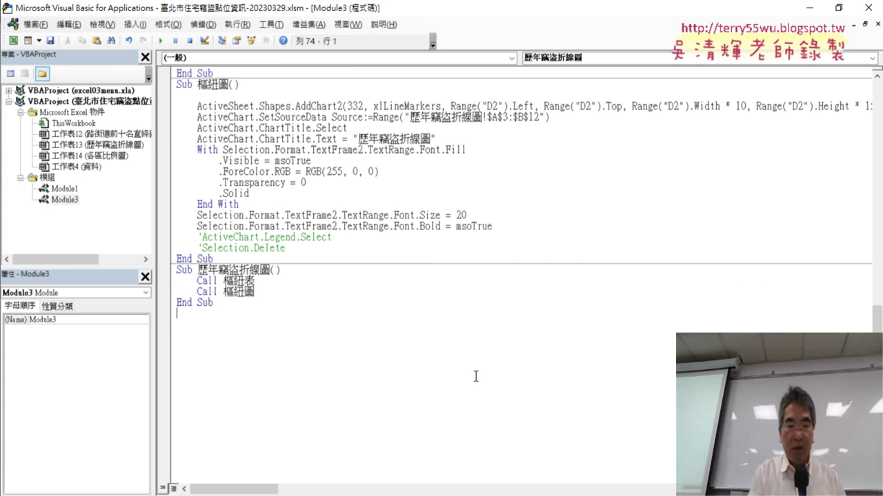
pyautogui.press('g')
pyautogui.press('Down')
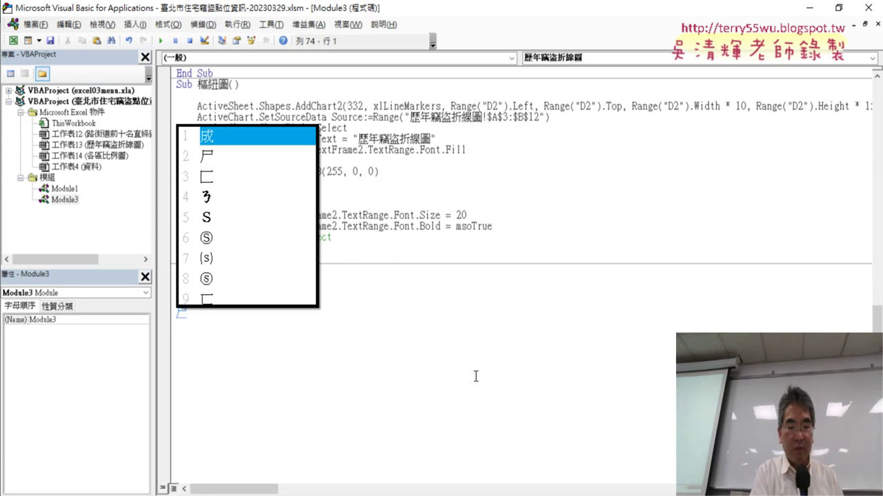
pyautogui.press('BackSpace')
pyautogui.write('sub')
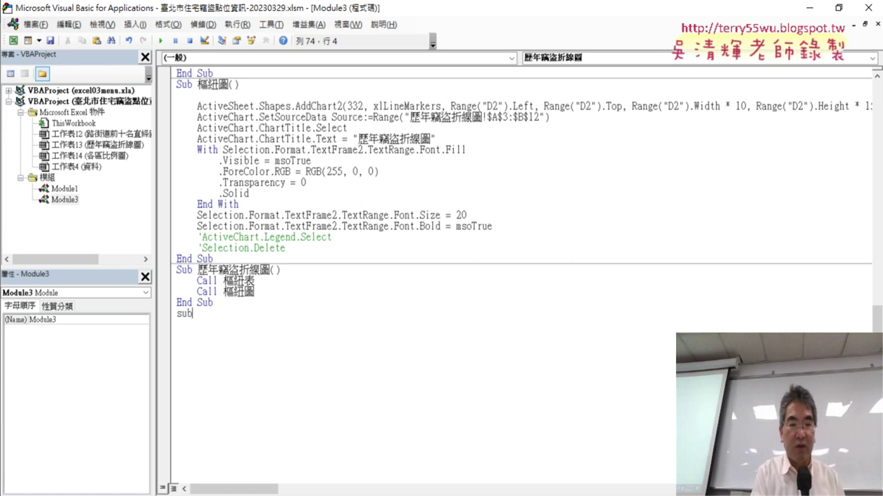
pyautogui.write(' 刪除資料以外工作表')
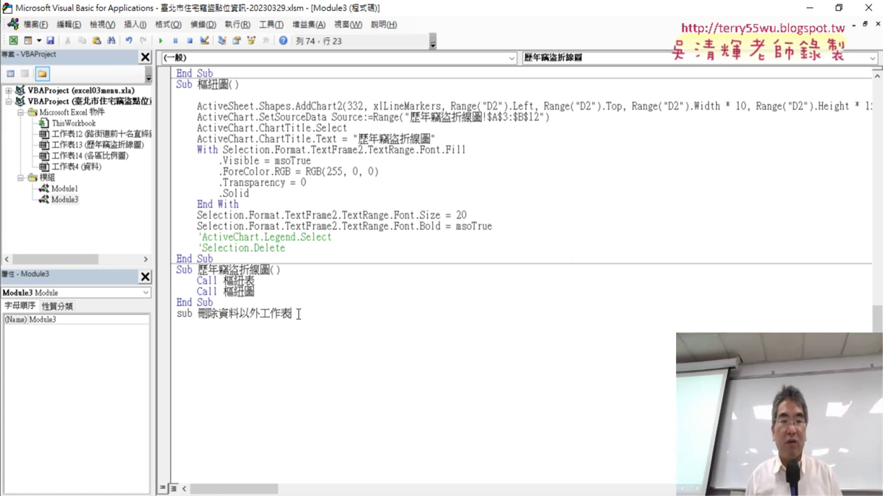
pyautogui.press('Return')
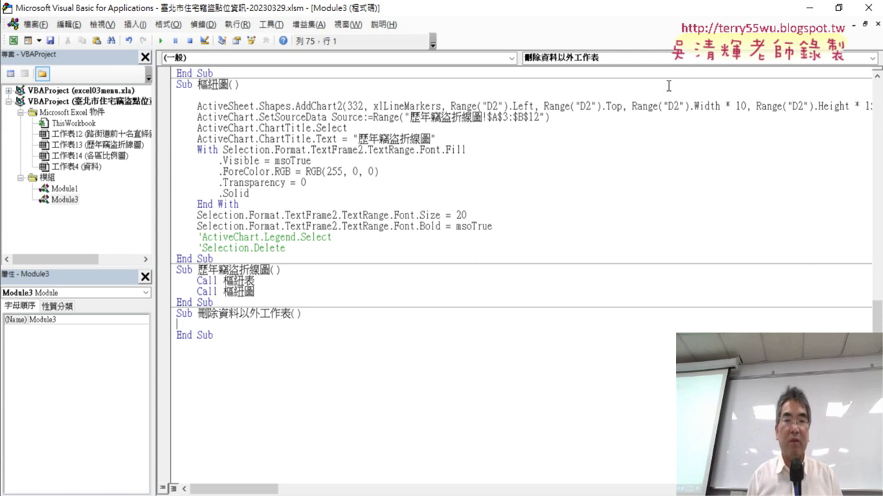
# Shrink the editor and annotate the procedure name, its button, the 資料 tab and the other sheet tabs.
pyautogui.doubleClick(529, 11)
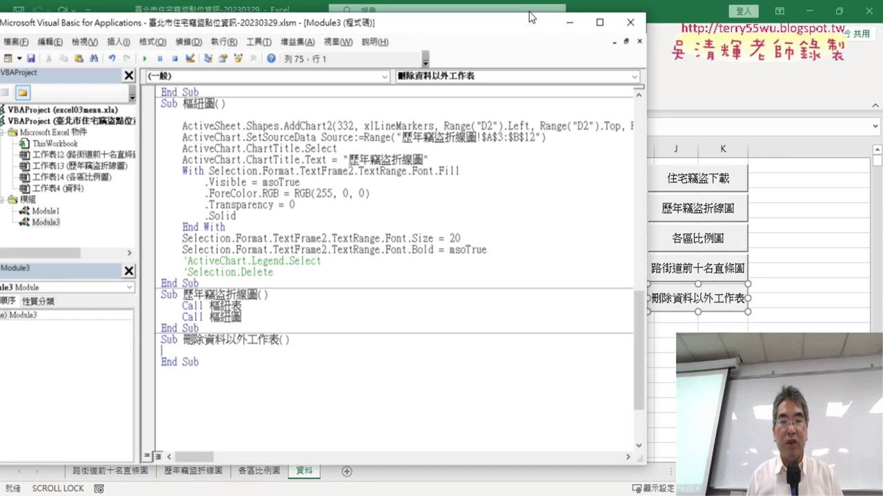
pyautogui.moveTo(653, 238); pyautogui.dragTo(592, 238)
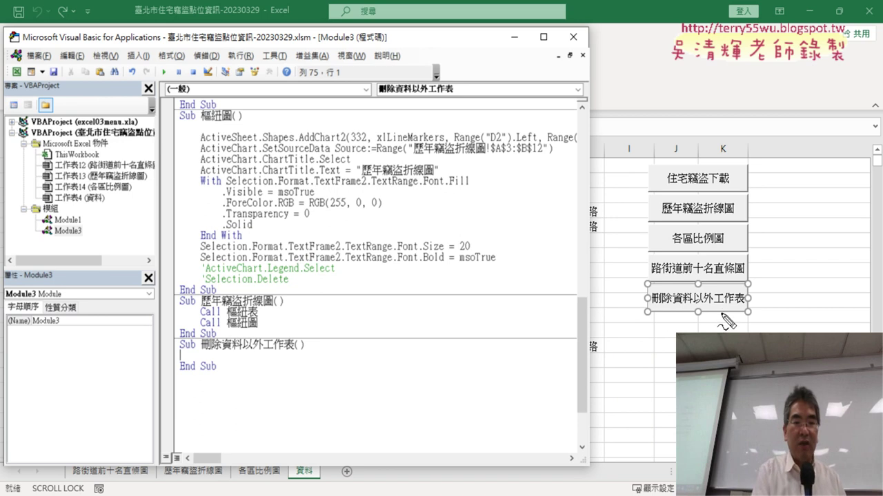
pyautogui.moveTo(295, 356)
pyautogui.mouseDown()
pyautogui.moveTo(203, 349)
pyautogui.moveTo(295, 354)
pyautogui.mouseUp()
pyautogui.moveTo(269, 324)
pyautogui.mouseDown()
pyautogui.moveTo(645, 298)
pyautogui.moveTo(620, 317)
pyautogui.mouseUp()
pyautogui.moveTo(324, 455); pyautogui.dragTo(321, 487)
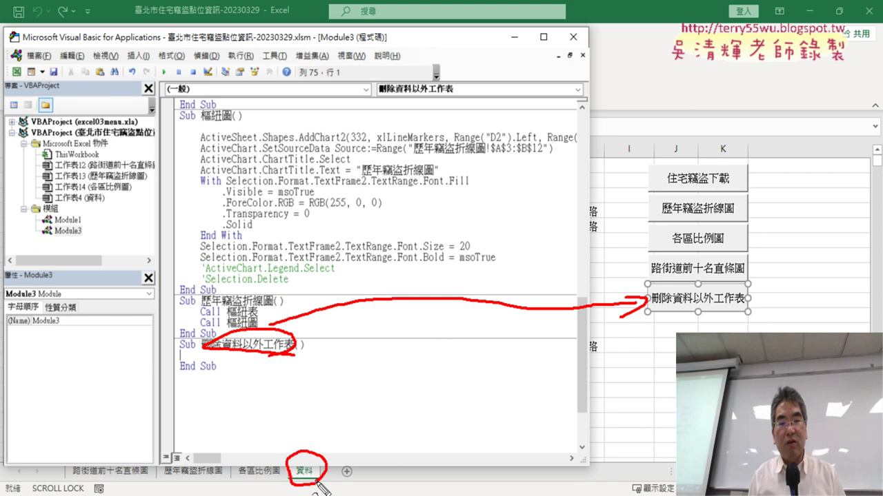
pyautogui.moveTo(275, 369)
pyautogui.mouseDown()
pyautogui.moveTo(313, 445)
pyautogui.moveTo(329, 434)
pyautogui.mouseUp()
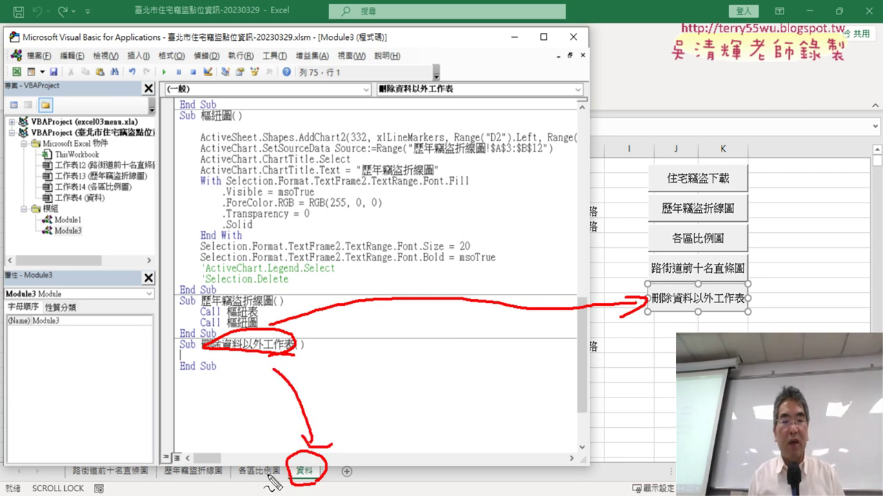
pyautogui.moveTo(269, 486); pyautogui.dragTo(240, 488)
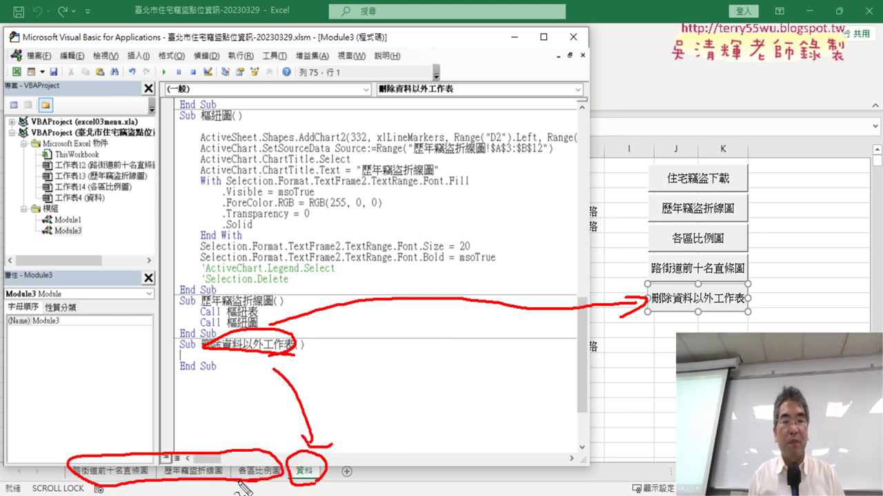
pyautogui.press('Escape')
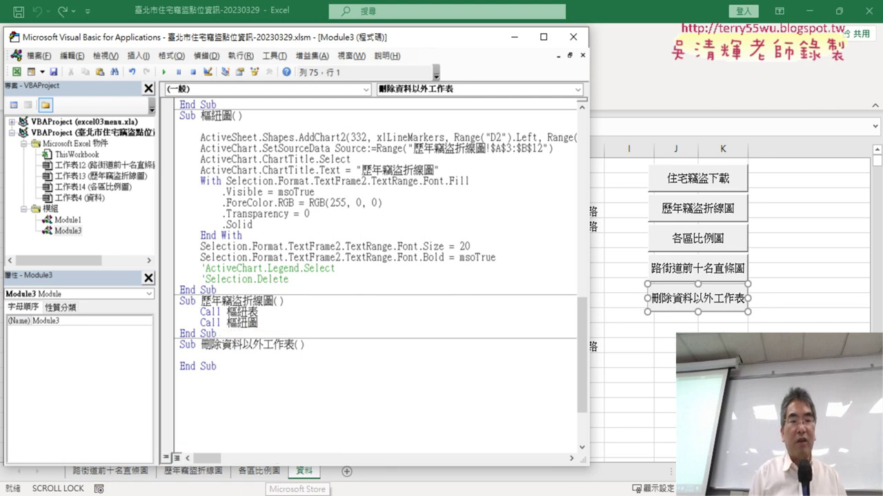
# Reposition the editor to show the sheet tabs and begin the sub body with an indented 'sheets'.
pyautogui.moveTo(276, 38); pyautogui.dragTo(314, 36)
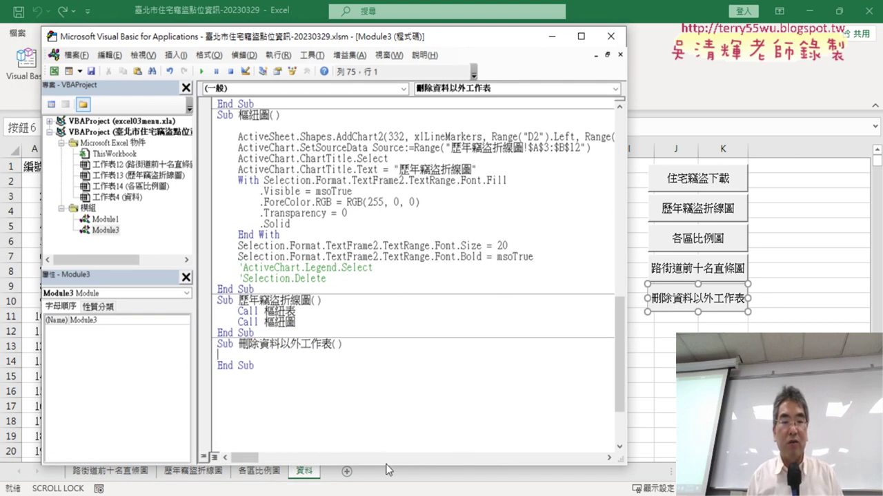
pyautogui.moveTo(387, 467); pyautogui.dragTo(390, 443)
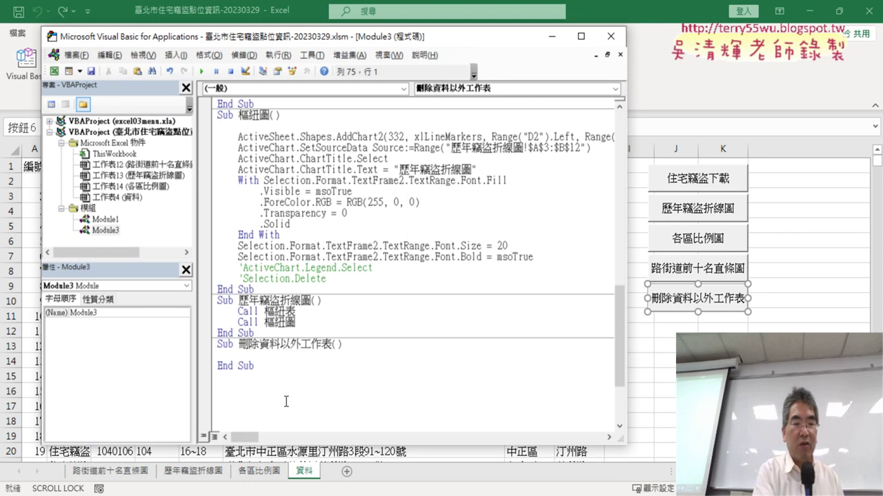
pyautogui.press('Tab')
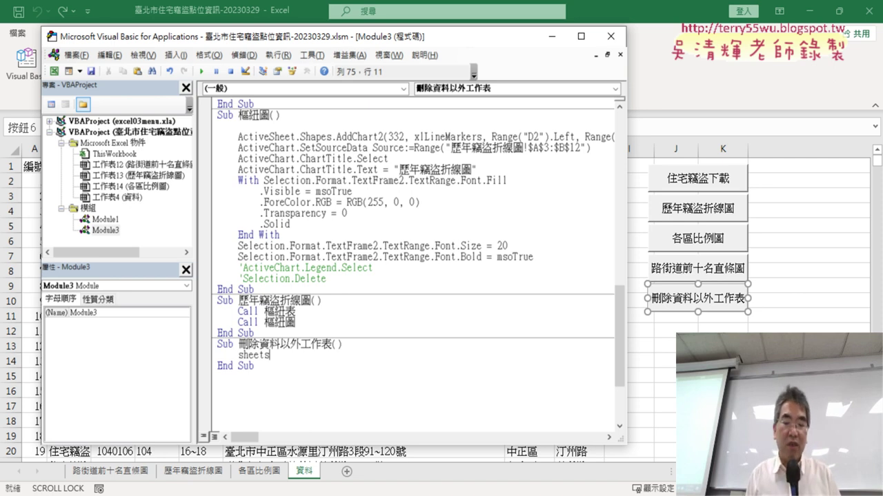
# Complete the body as Sheets(1).Delete and highlight that statement.
pyautogui.write('(1')
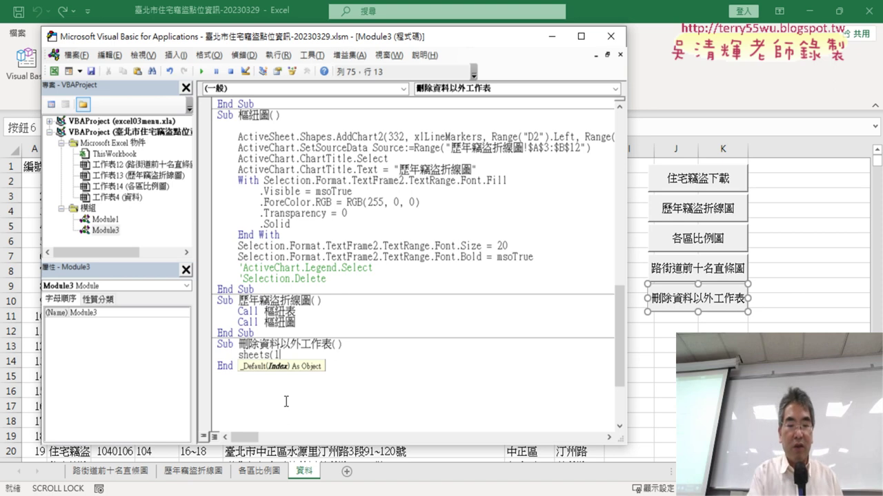
pyautogui.write(').')
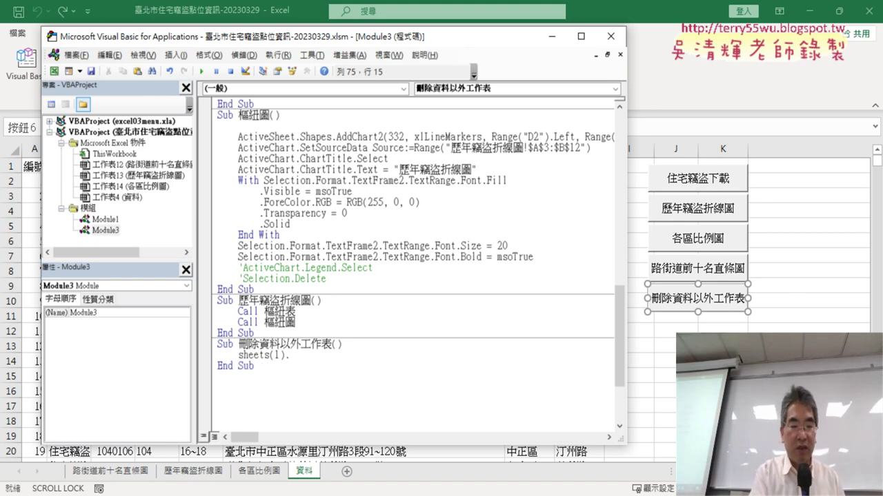
pyautogui.write('delete')
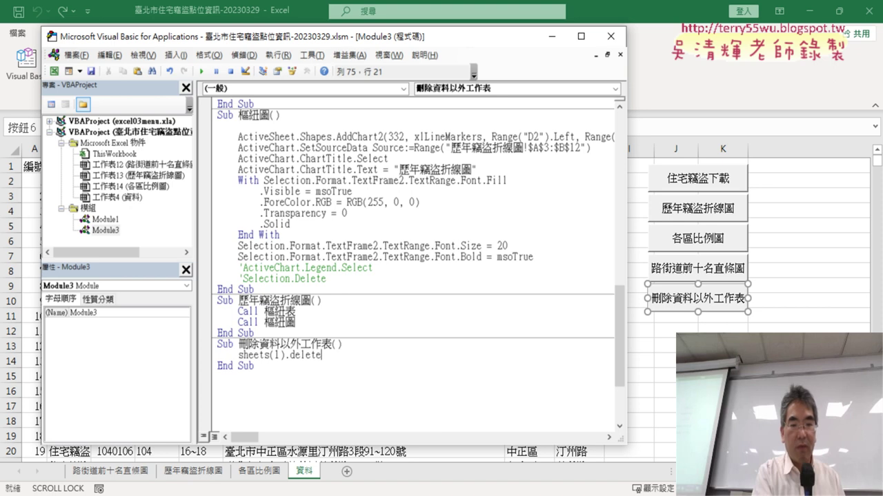
pyautogui.click(275, 397)
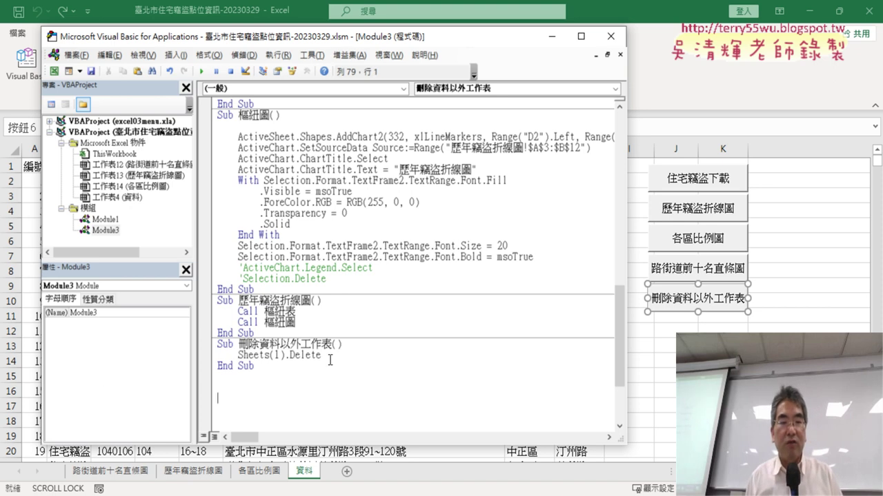
pyautogui.moveTo(321, 359); pyautogui.dragTo(239, 356)
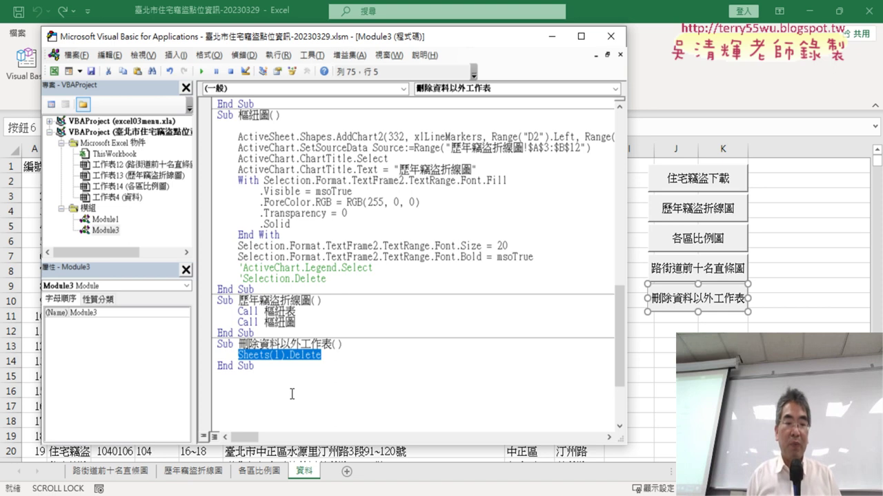
# Mark up the Sheets(1).Delete line and sheet tabs, then run the macro to get the delete confirmation.
pyautogui.click(389, 356)
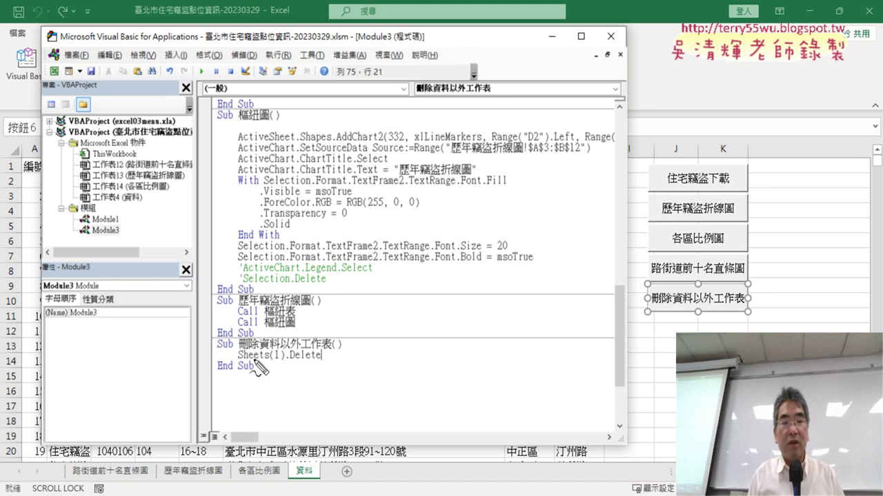
pyautogui.moveTo(244, 365); pyautogui.dragTo(331, 364)
pyautogui.moveTo(117, 445); pyautogui.dragTo(117, 483)
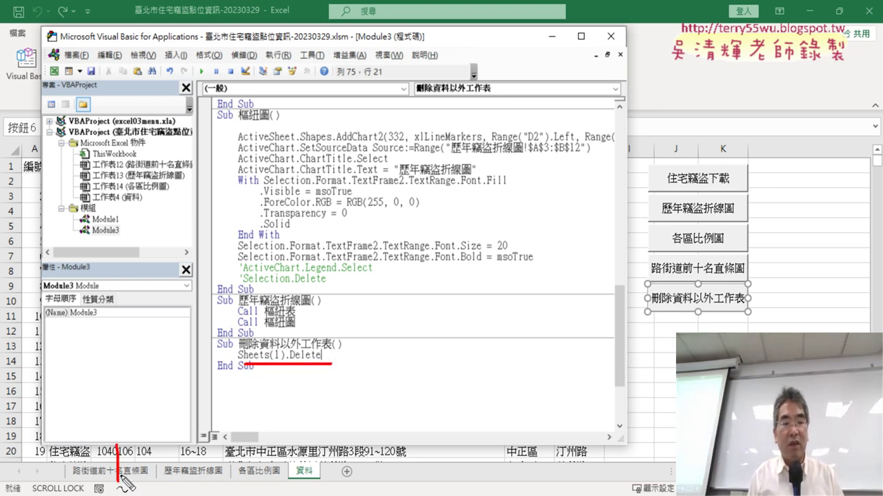
pyautogui.moveTo(192, 459); pyautogui.dragTo(220, 474)
pyautogui.moveTo(252, 445); pyautogui.dragTo(250, 474)
pyautogui.moveTo(333, 425); pyautogui.dragTo(341, 477)
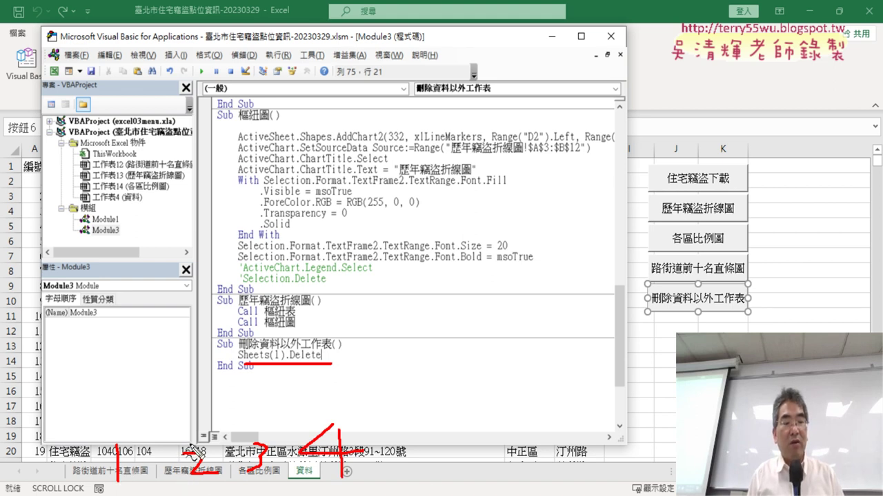
pyautogui.moveTo(204, 422)
pyautogui.mouseDown()
pyautogui.moveTo(116, 415)
pyautogui.moveTo(131, 424)
pyautogui.mouseUp()
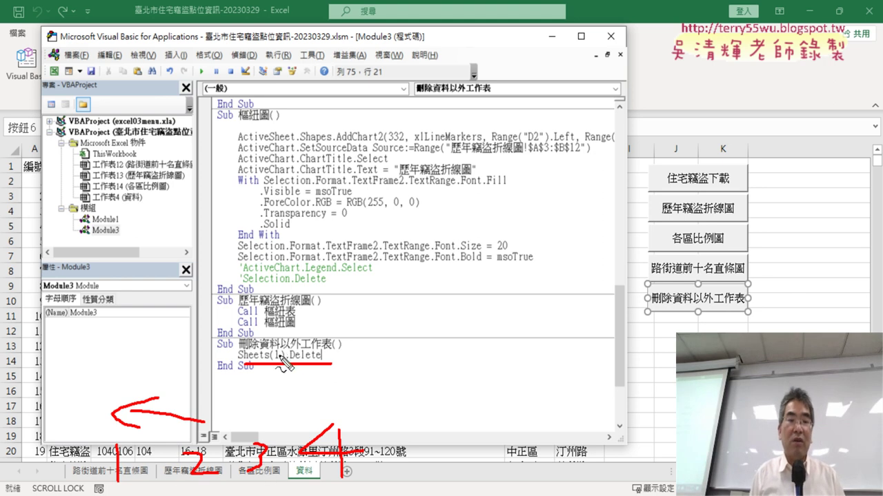
pyautogui.press('Escape')
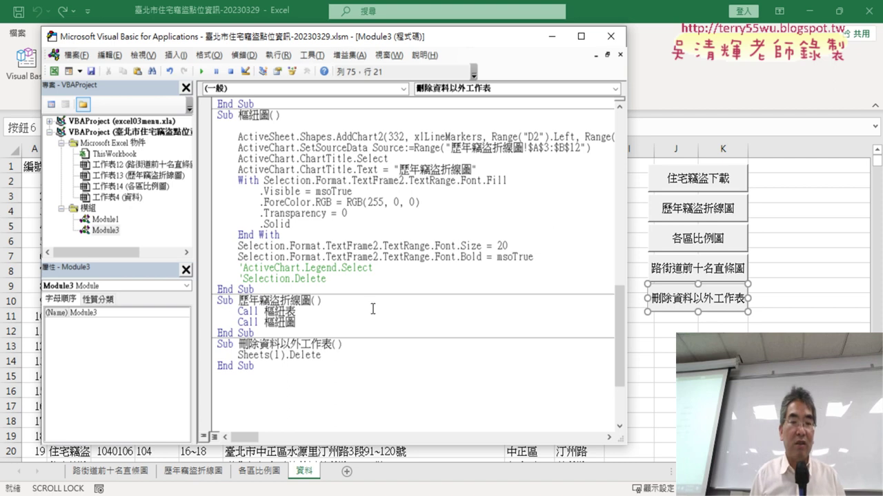
pyautogui.click(202, 71)
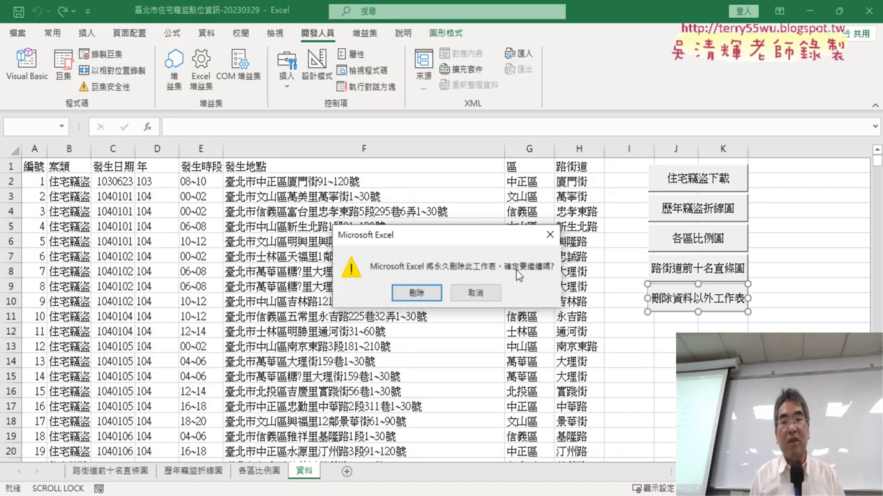
# Confirm deleting the first sheet and change the statement to Sheets(2).Delete.
pyautogui.click(418, 294)
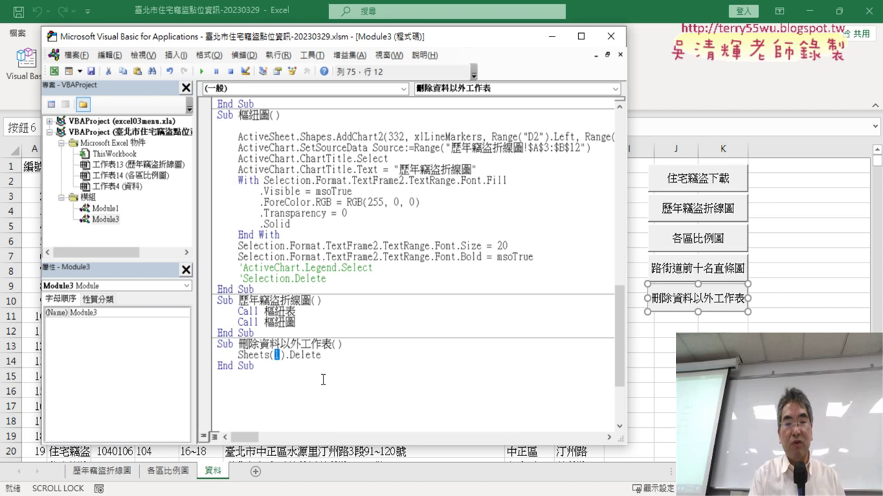
pyautogui.write('2')
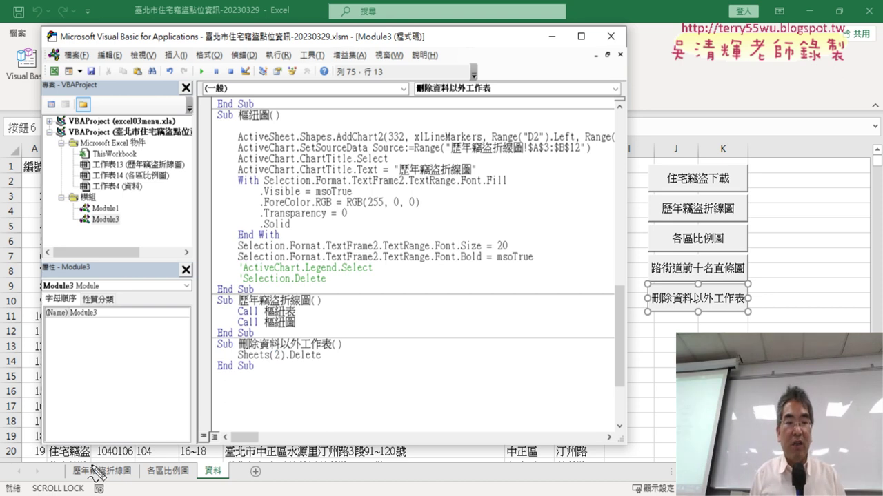
pyautogui.moveTo(97, 445); pyautogui.dragTo(105, 494)
pyautogui.moveTo(155, 449)
pyautogui.mouseDown()
pyautogui.moveTo(160, 465)
pyautogui.moveTo(224, 434)
pyautogui.moveTo(214, 457)
pyautogui.mouseUp()
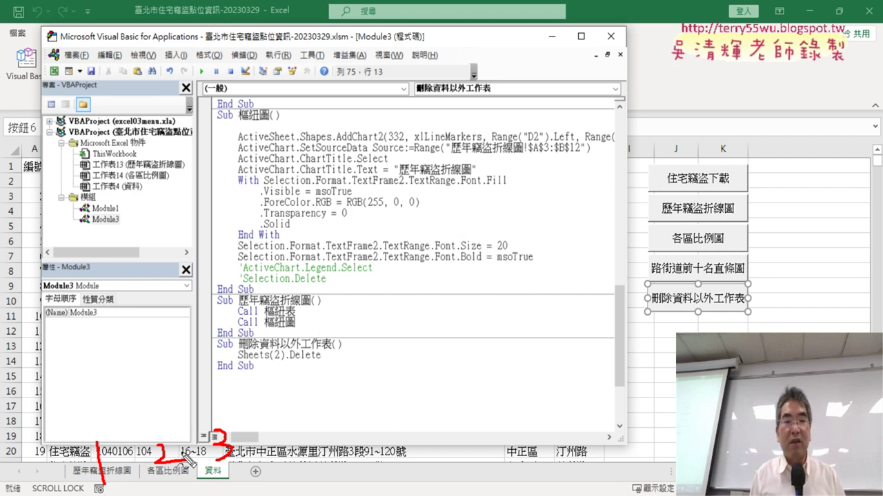
pyautogui.moveTo(178, 452)
pyautogui.mouseDown()
pyautogui.moveTo(165, 482)
pyautogui.moveTo(190, 487)
pyautogui.mouseUp()
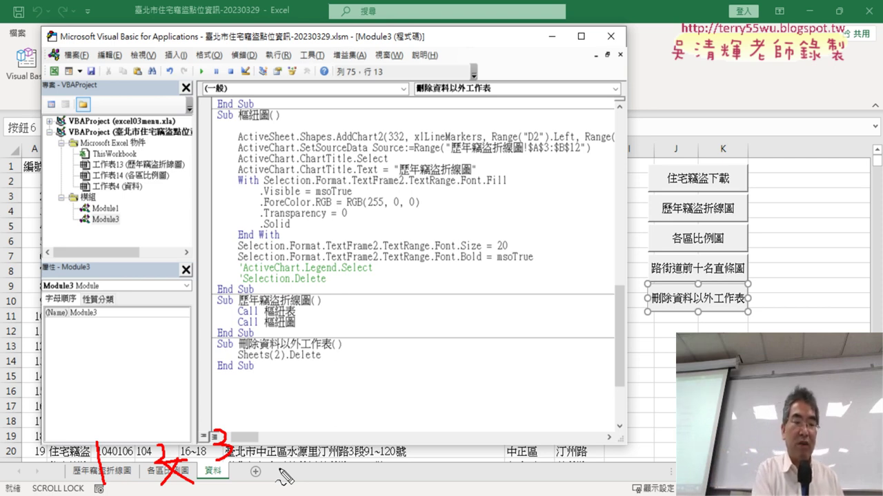
pyautogui.press('Escape')
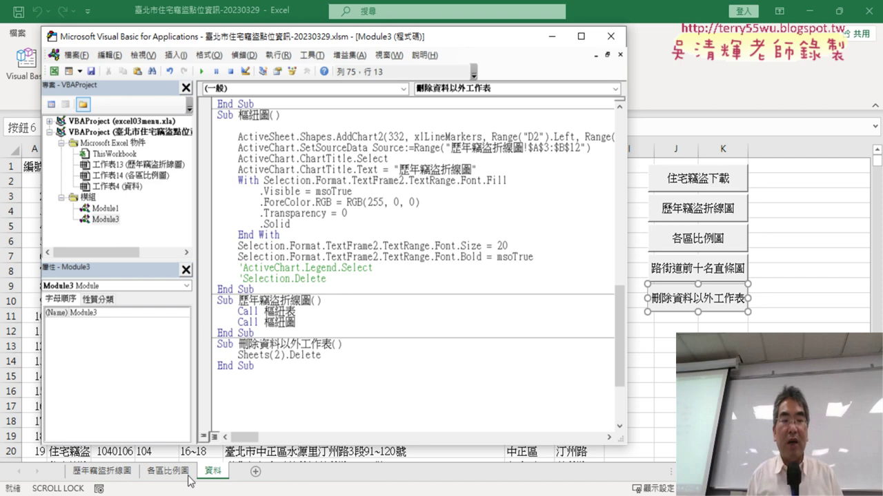
pyautogui.hotkey('alt', 'F11')
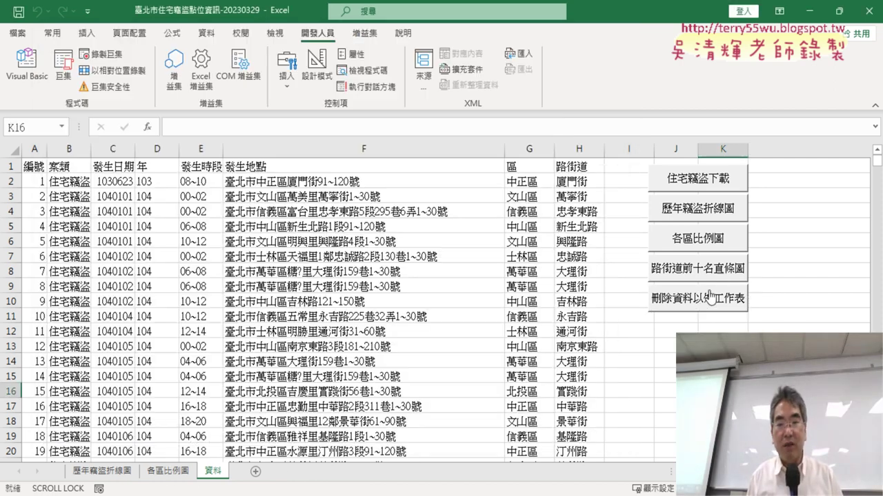
pyautogui.click(711, 273)
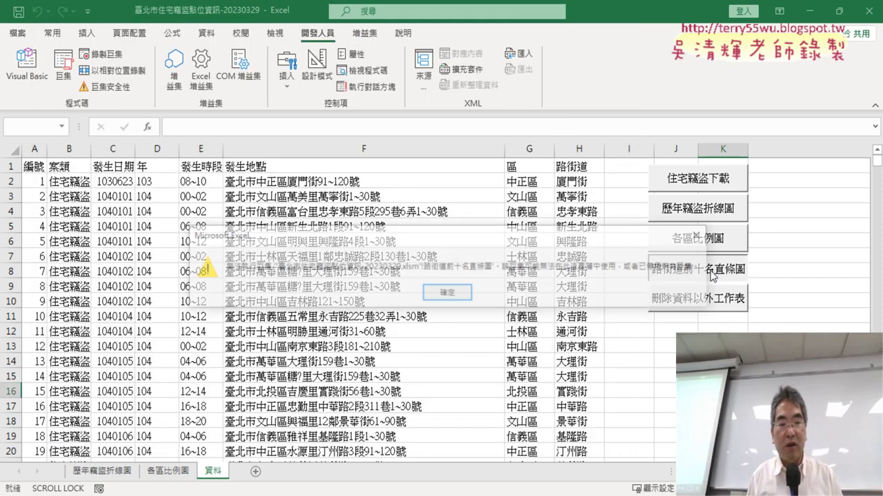
pyautogui.click(446, 294)
pyautogui.click(25, 80)
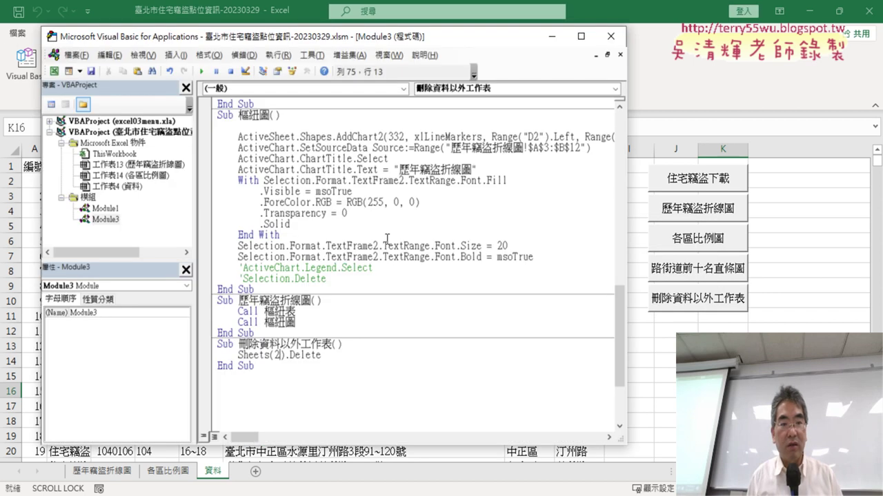
pyautogui.hotkey('alt', 'F11')
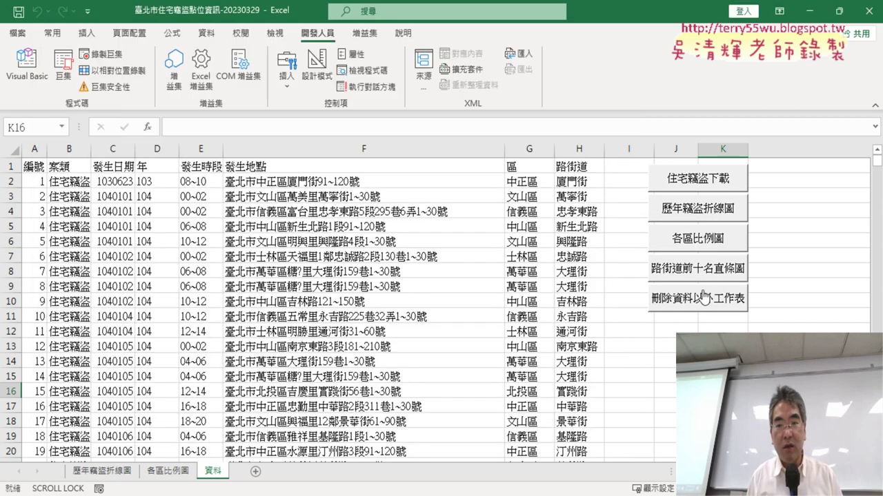
pyautogui.click(697, 273)
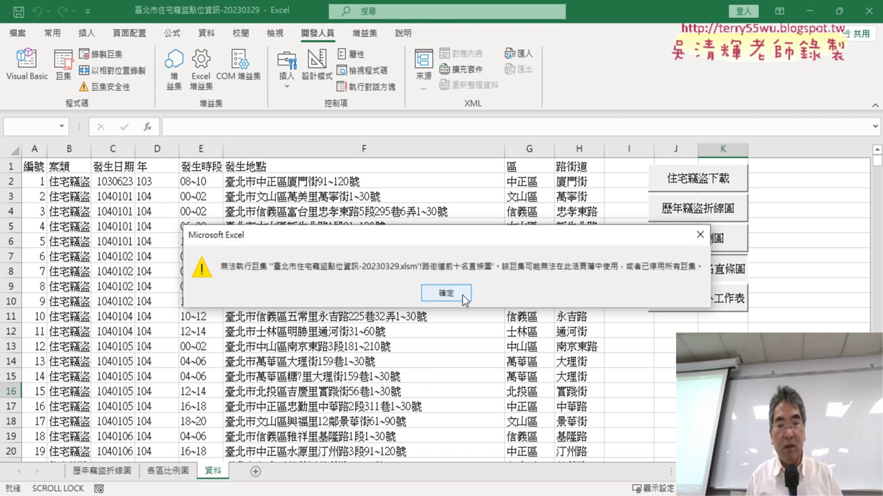
pyautogui.click(446, 293)
# Bring back the VBA editor and scroll through the macro code.
pyautogui.click(27, 69)
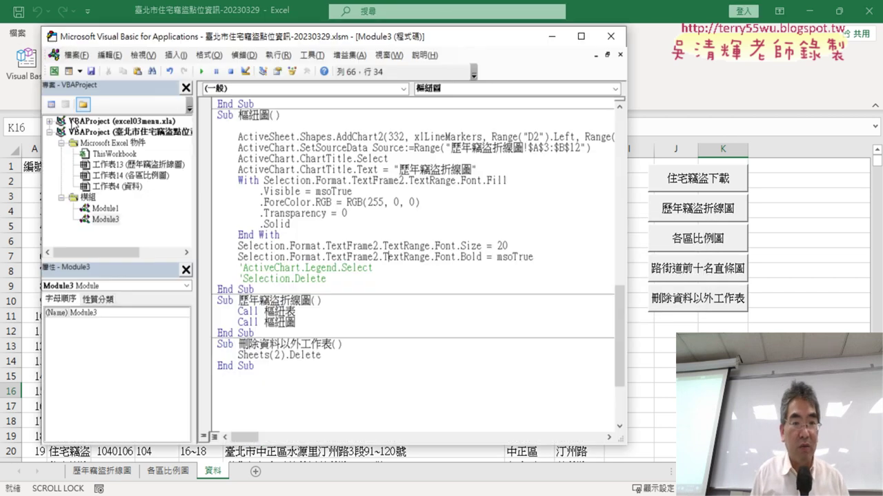
pyautogui.scroll(9, 345, 257)
pyautogui.scroll(9, 344, 257)
pyautogui.scroll(1, 345, 257)
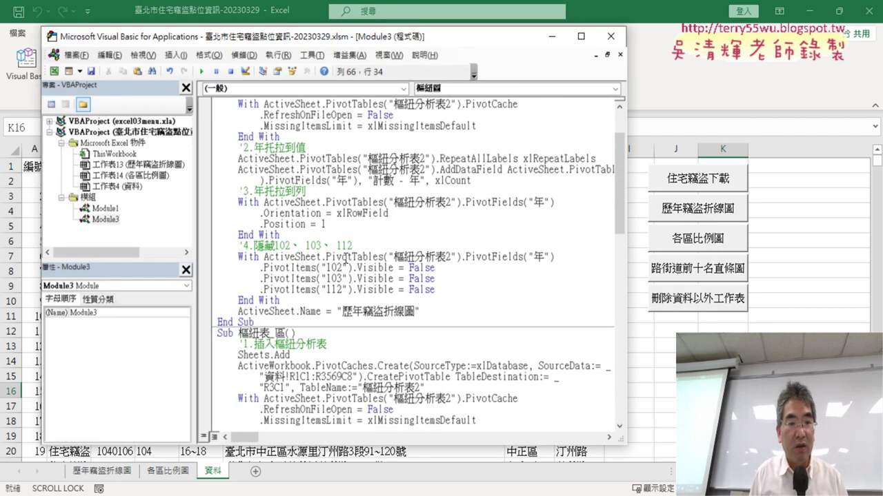
pyautogui.scroll(-1, 302, 296)
pyautogui.scroll(-6, 296, 303)
pyautogui.scroll(-3, 283, 314)
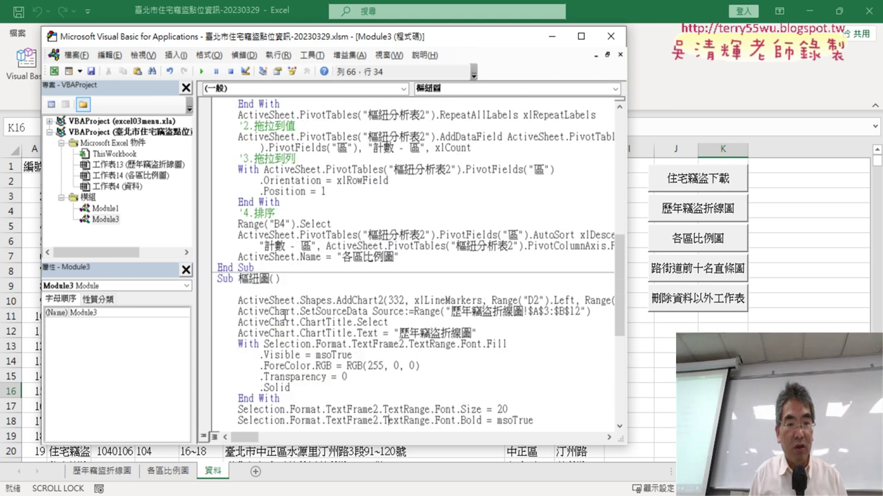
pyautogui.scroll(8, 386, 420)
pyautogui.scroll(4, 269, 274)
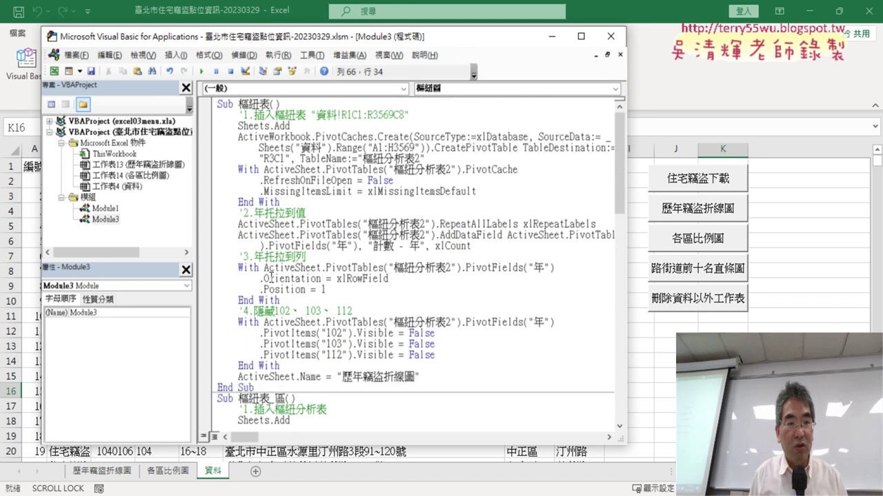
# Open Module1's code, scroll through it, and return to the worksheet with Alt+F11.
pyautogui.doubleClick(105, 209)
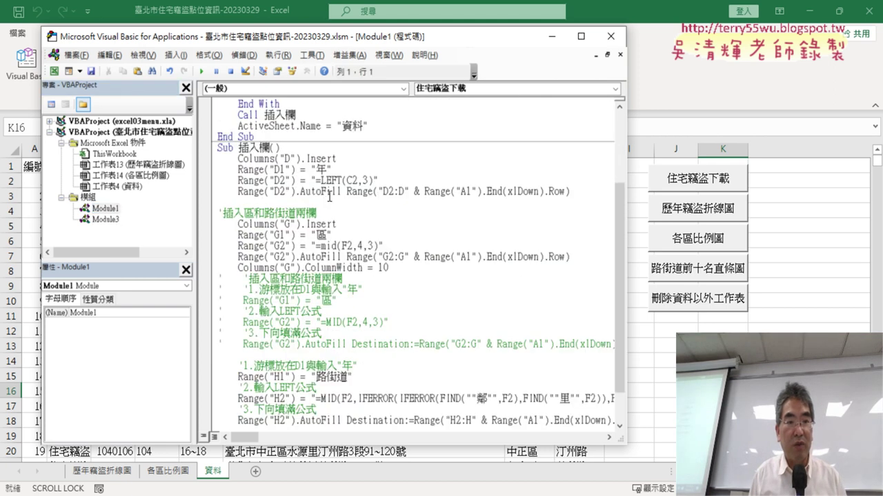
pyautogui.scroll(-2, 352, 211)
pyautogui.scroll(7, 351, 210)
pyautogui.scroll(-6, 352, 211)
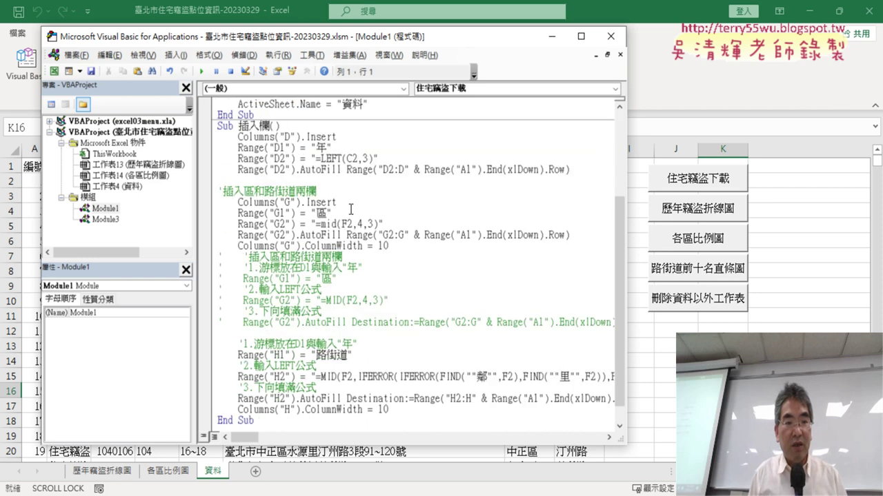
pyautogui.scroll(-1, 352, 210)
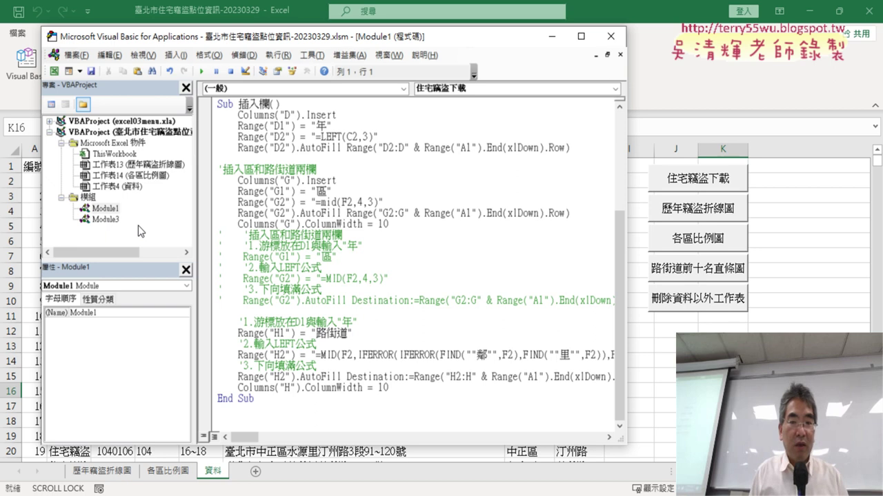
pyautogui.hotkey('alt', 'F11')
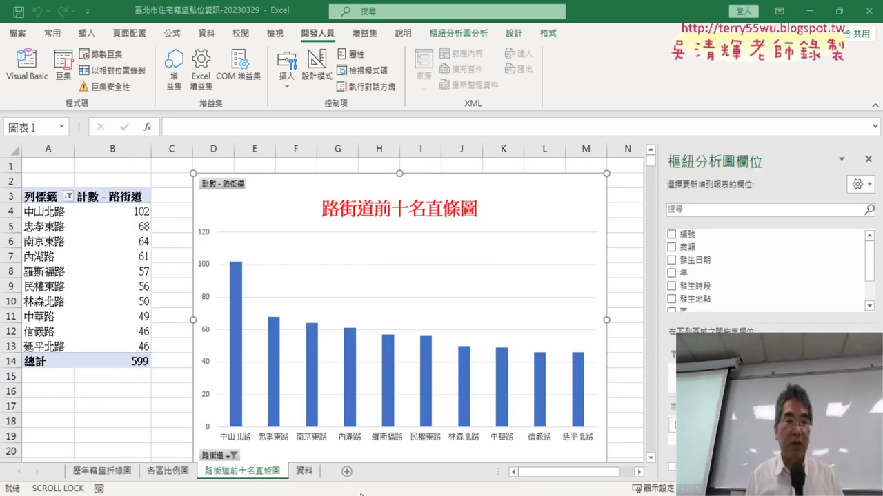
# Reopen the code editor and undo twice to restore the Version:=8 and DefaultVersion:=8 arguments.
pyautogui.click(26, 77)
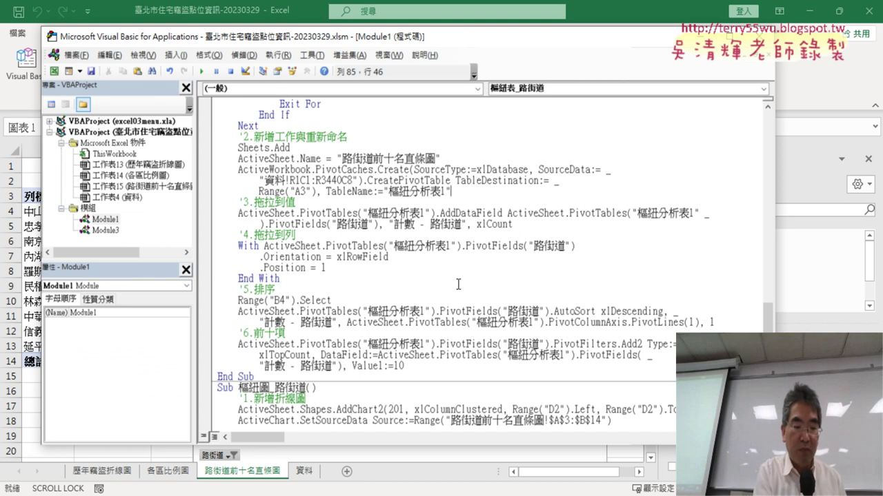
pyautogui.hotkey('ctrl', 'z')
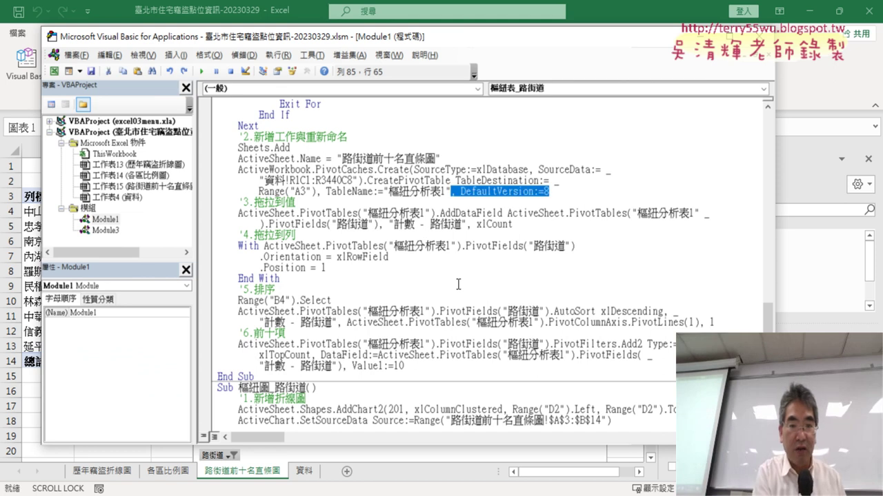
pyautogui.hotkey('ctrl', 'z')
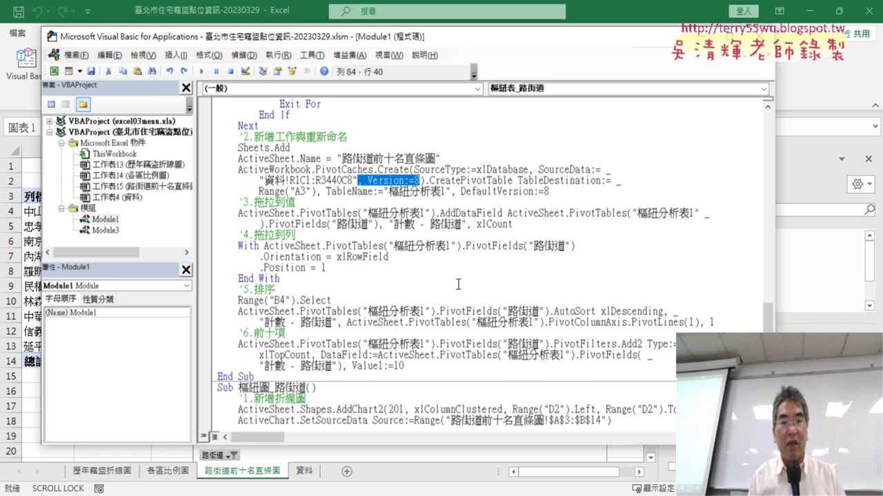
# Delete ', DefaultVersion:=8' and ', Version:=8' from the pivot-table code again.
pyautogui.moveTo(550, 192); pyautogui.dragTo(453, 192)
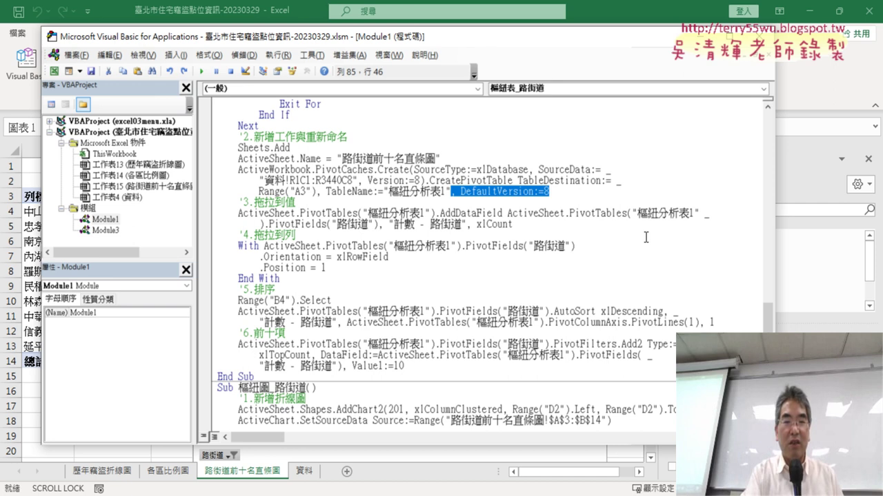
pyautogui.press('Delete')
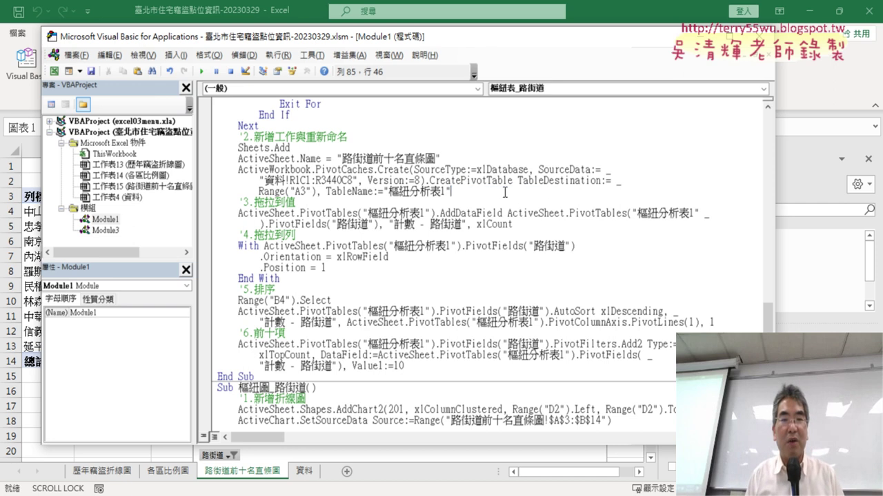
pyautogui.moveTo(418, 181); pyautogui.dragTo(363, 181)
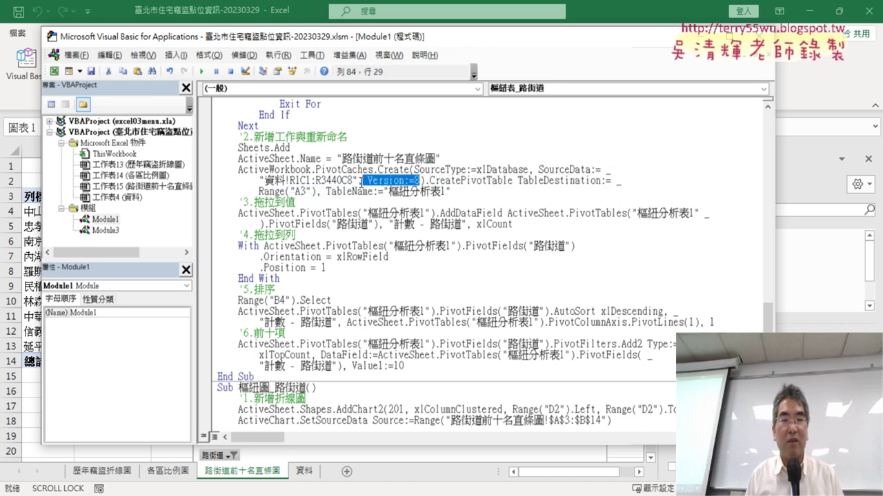
pyautogui.press('Delete')
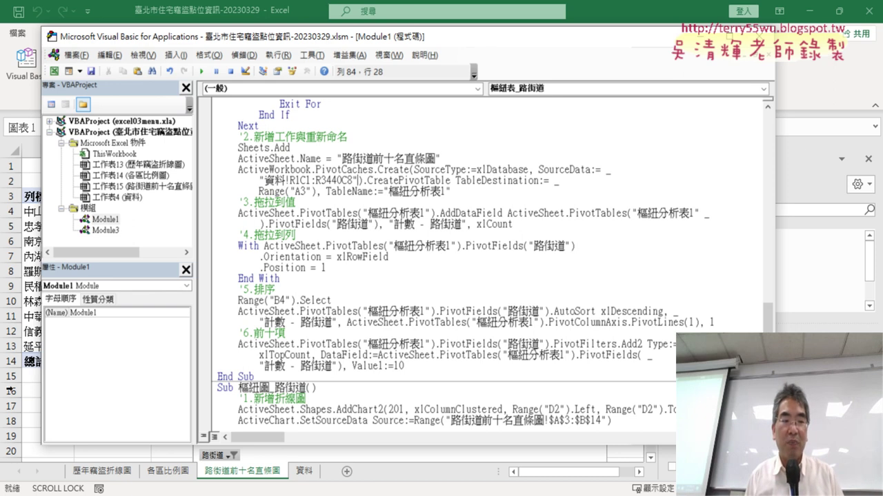
# Bring the workbook forward and view the 歷年竊盜折線圖, 各區比例圖 and 路街道前十名直條圖 sheets.
pyautogui.click(28, 406)
pyautogui.click(111, 470)
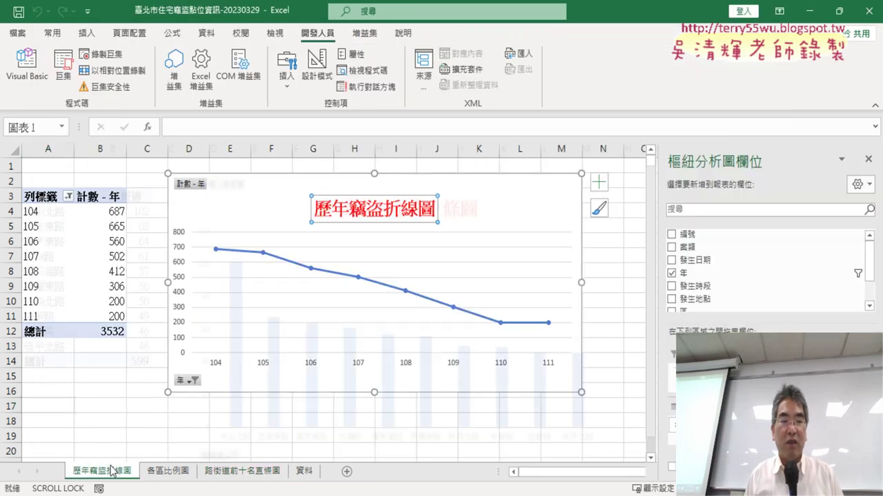
pyautogui.click(165, 471)
pyautogui.click(236, 472)
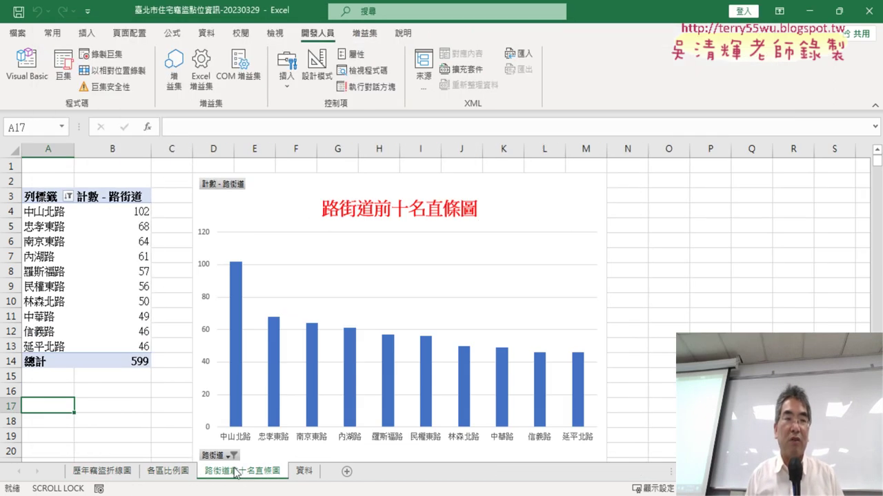
# Reopen the editor on Module3 and select the 2 in the Sheets(2).Delete statement.
pyautogui.click(27, 65)
pyautogui.scroll(-4, 461, 306)
pyautogui.scroll(-2, 460, 307)
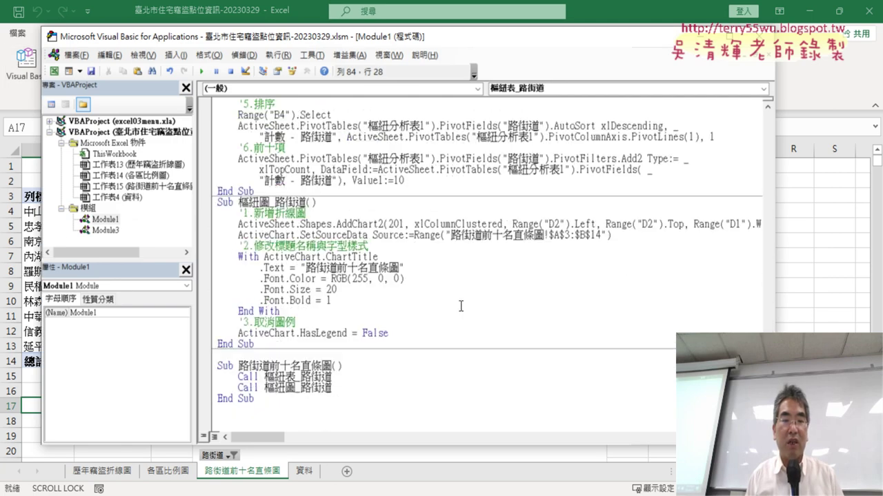
pyautogui.doubleClick(106, 230)
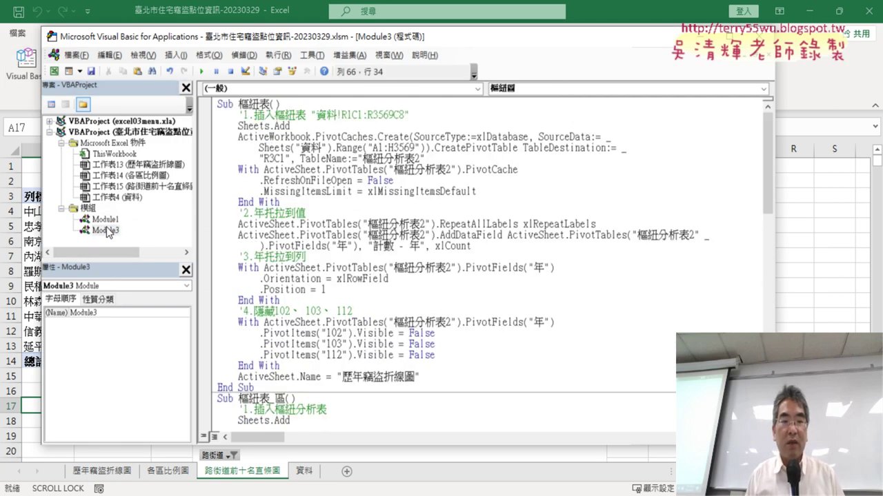
pyautogui.scroll(-5, 455, 297)
pyautogui.scroll(-5, 481, 306)
pyautogui.scroll(-10, 441, 300)
pyautogui.scroll(-4, 407, 295)
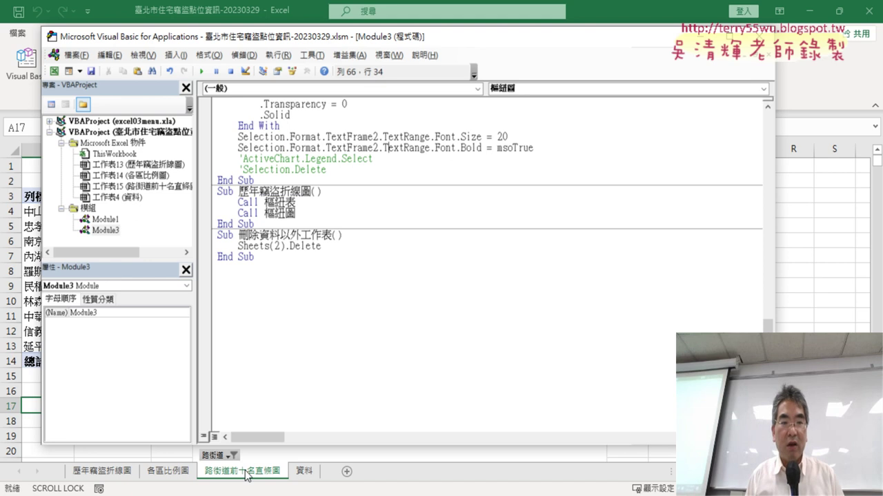
pyautogui.doubleClick(277, 246)
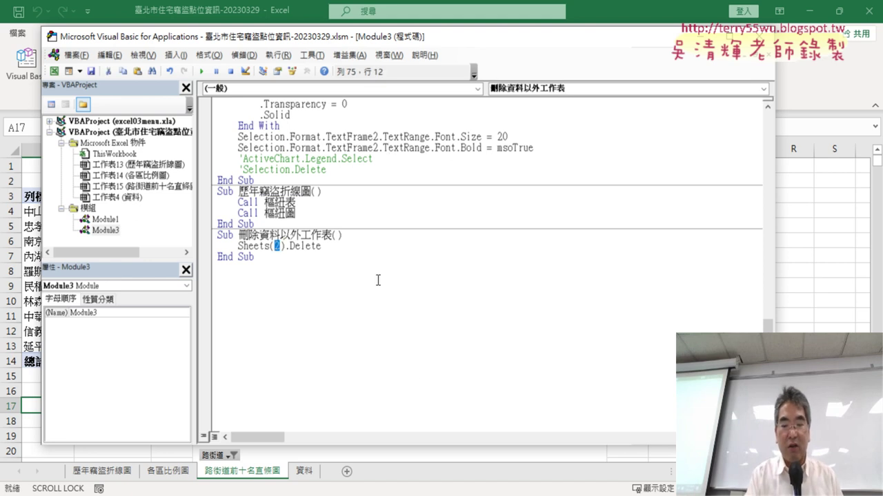
# Run the macro with Sheets(3), then Sheets(2), deleting 路街道前十名直條圖 and 各區比例圖.
pyautogui.write('3')
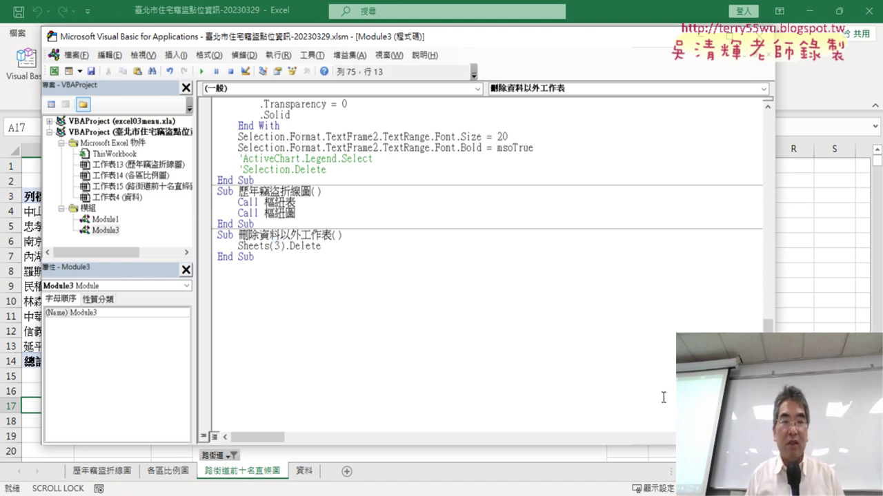
pyautogui.click(201, 72)
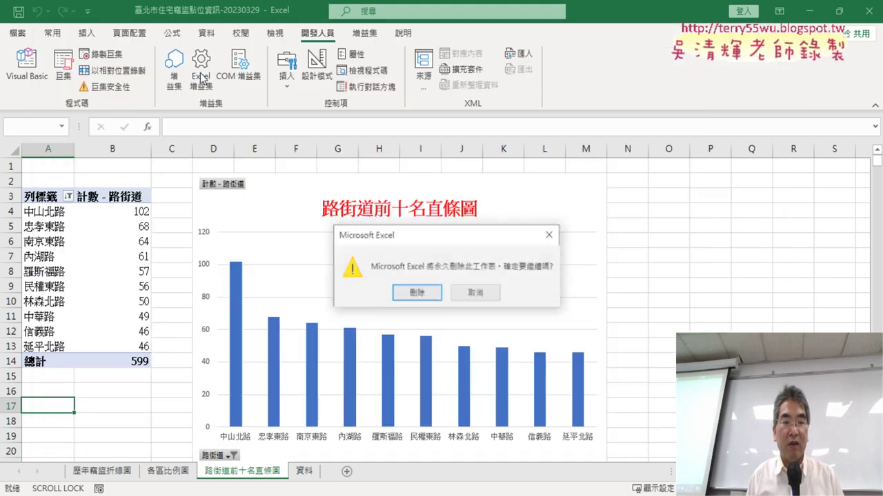
pyautogui.click(421, 295)
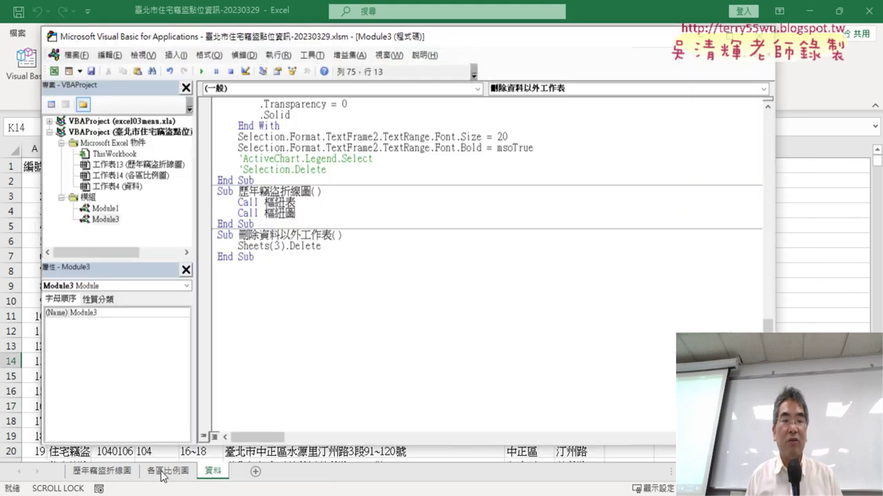
pyautogui.press('BackSpace')
pyautogui.write('2')
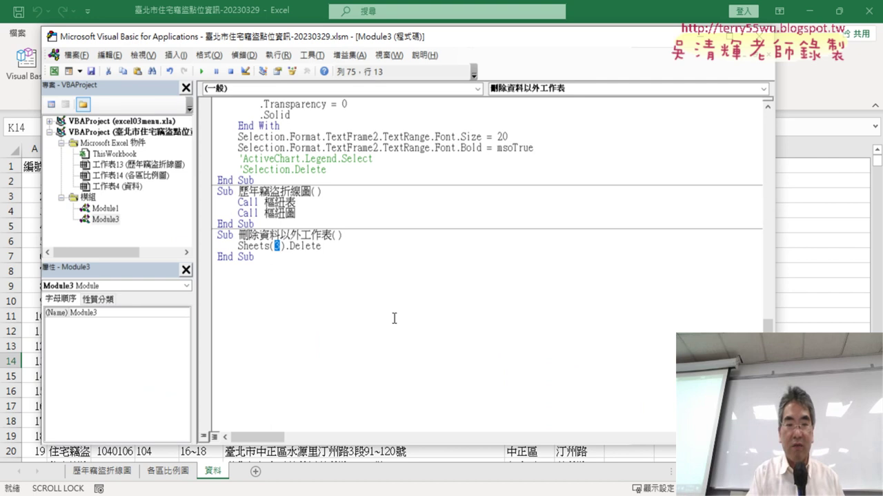
pyautogui.click(202, 72)
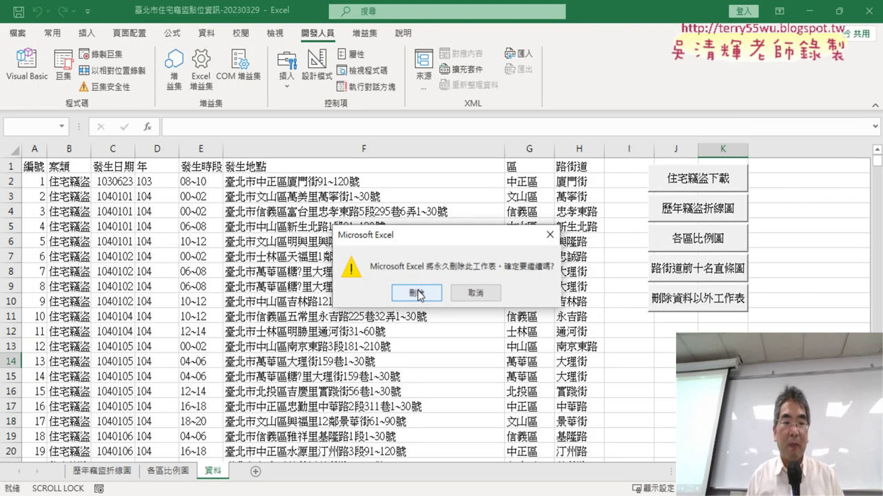
pyautogui.click(417, 294)
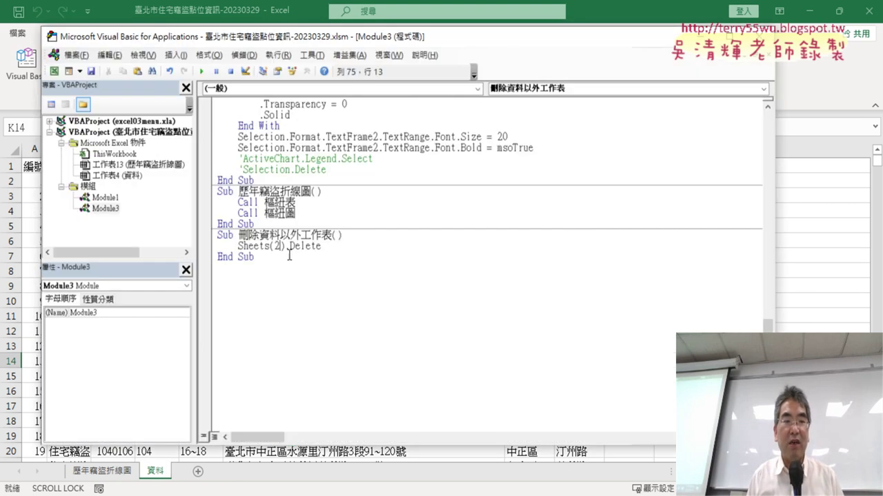
# Change the index to Sheets(1), run the macro, and cancel deleting 歷年竊盜折線圖.
pyautogui.press('BackSpace')
pyautogui.write('1')
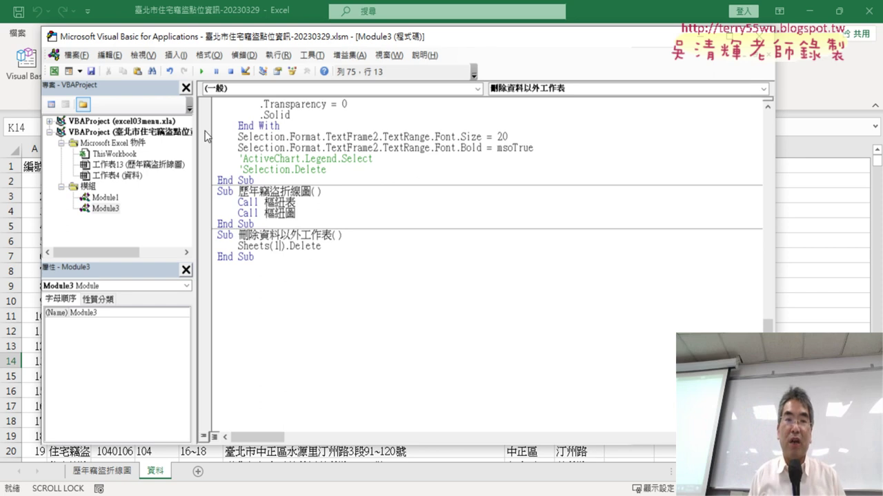
pyautogui.click(201, 73)
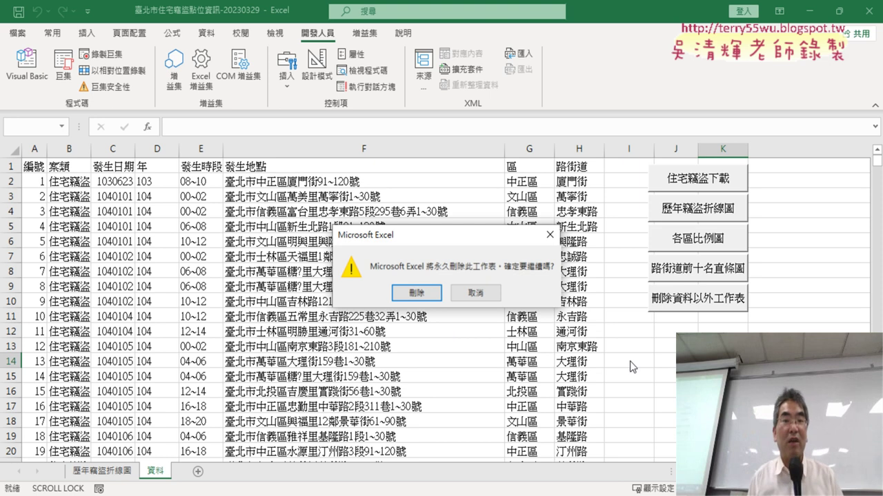
pyautogui.click(481, 293)
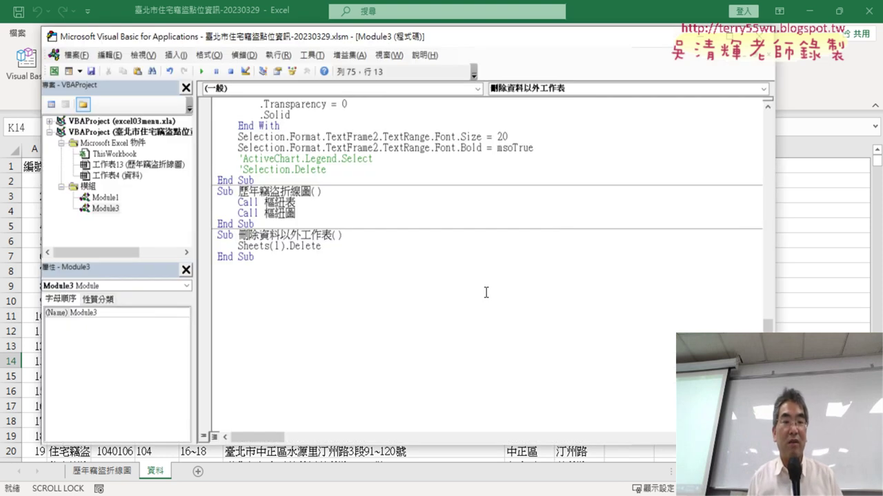
pyautogui.click(364, 235)
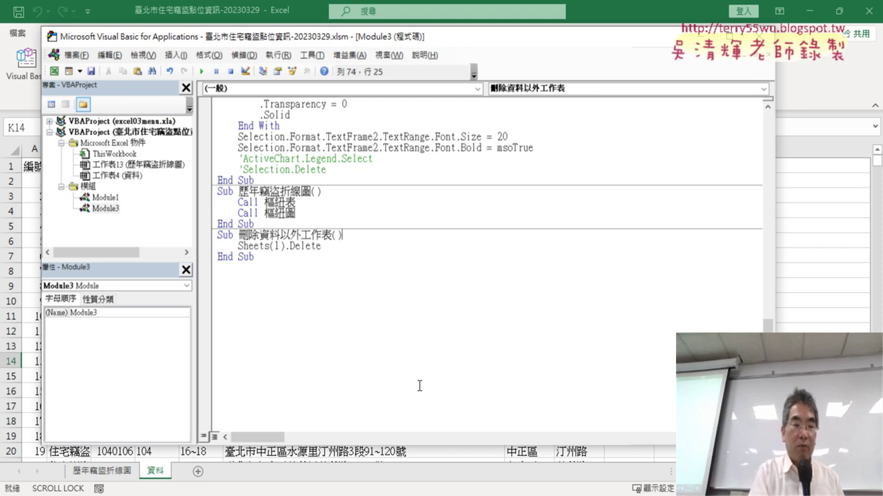
# Insert Application.DisplayAlerts = False on a new line above Sheets(1).Delete.
pyautogui.press('Return')
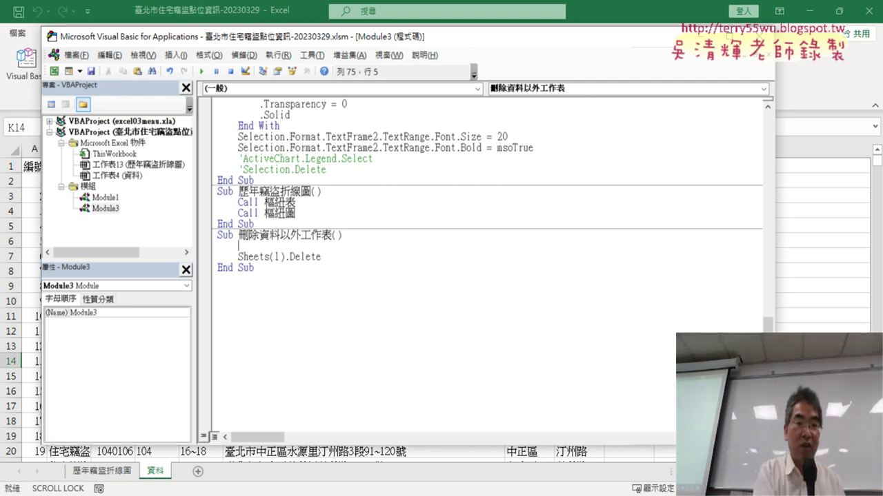
pyautogui.write('ap')
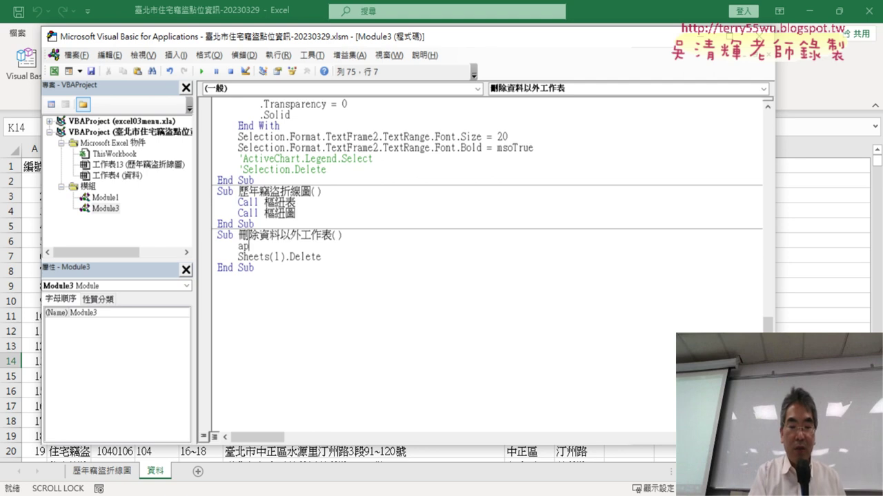
pyautogui.write('plic')
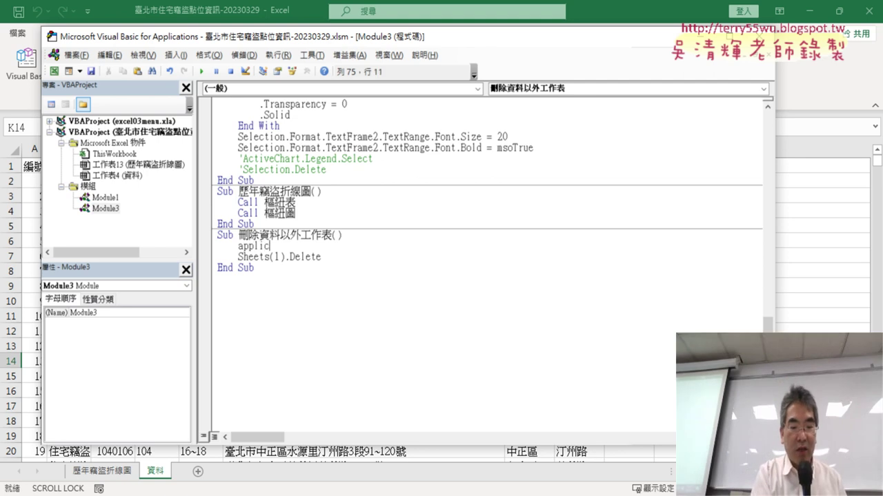
pyautogui.write('atio')
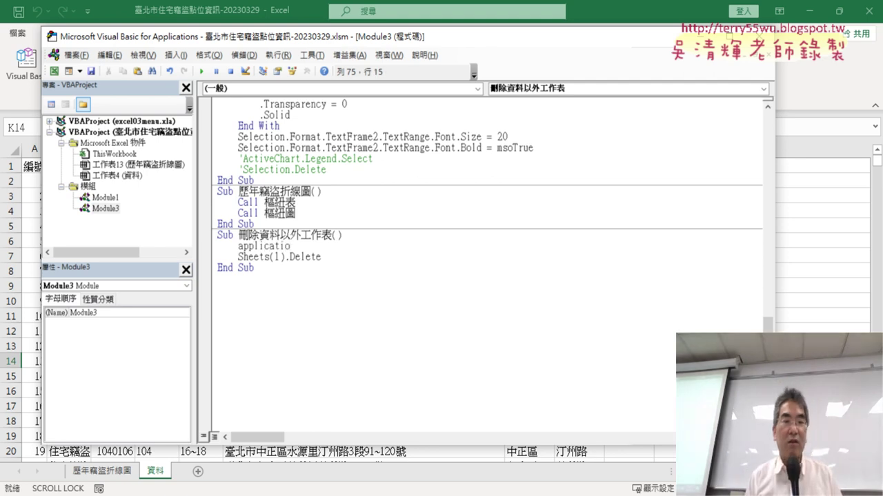
pyautogui.write('n')
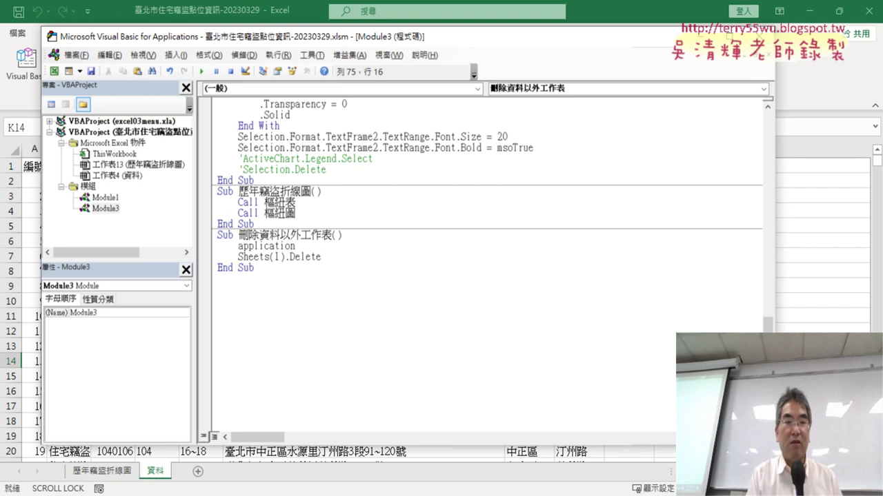
pyautogui.write('.')
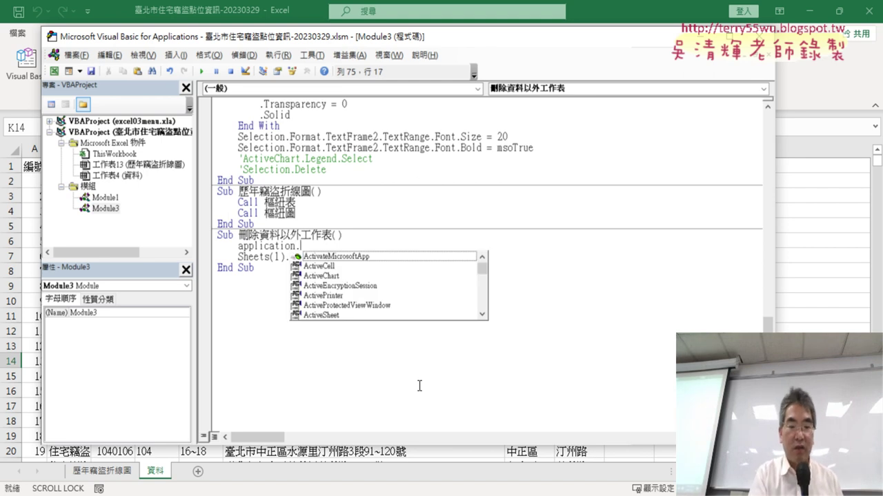
pyautogui.write('di')
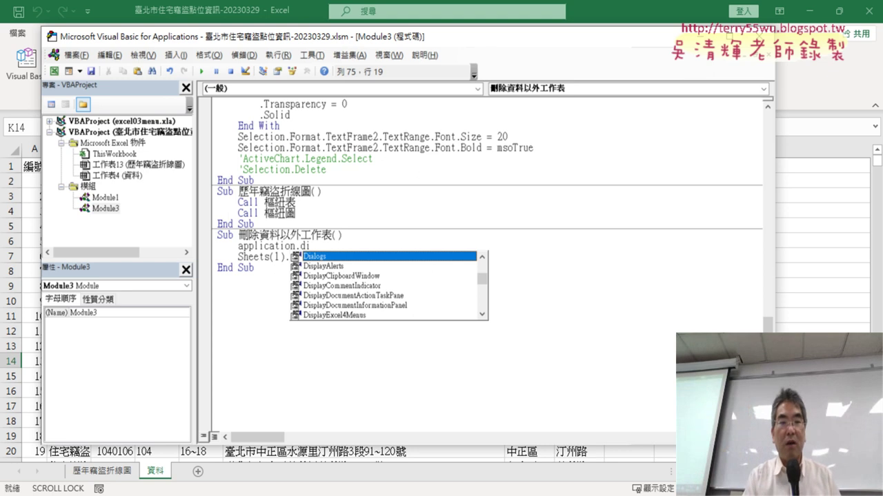
pyautogui.press('Down')
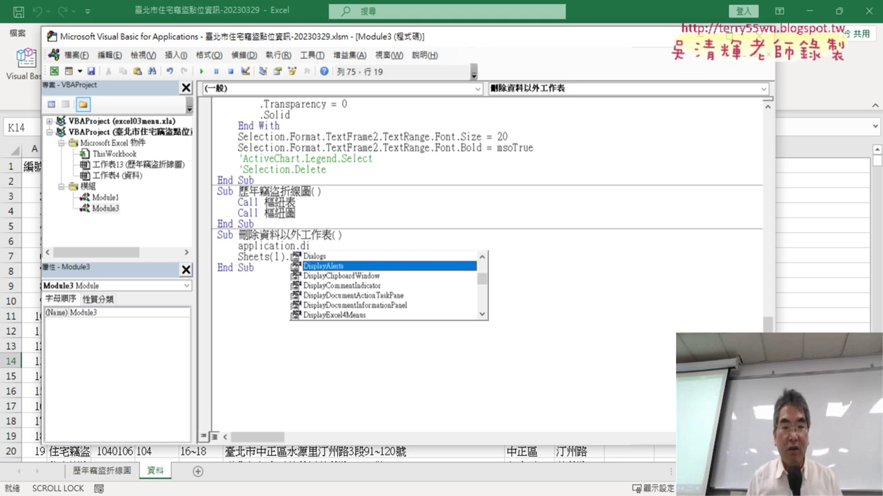
pyautogui.doubleClick(388, 266)
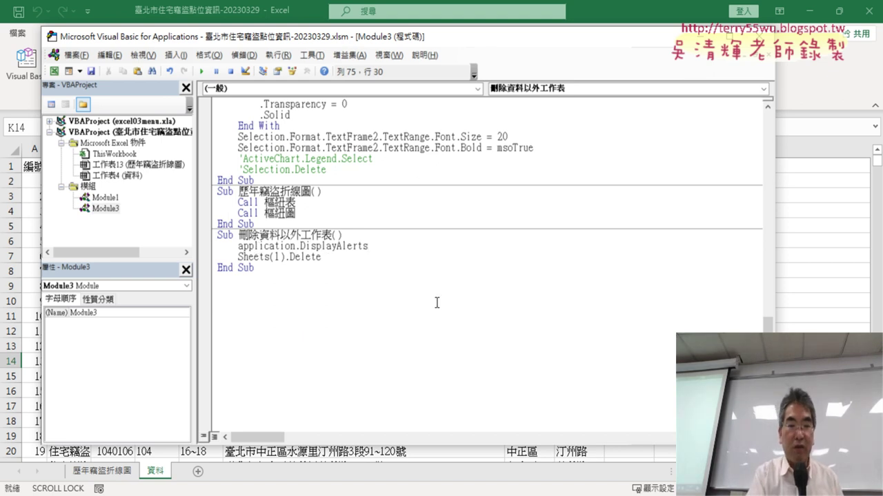
pyautogui.write('=')
pyautogui.press('Down')
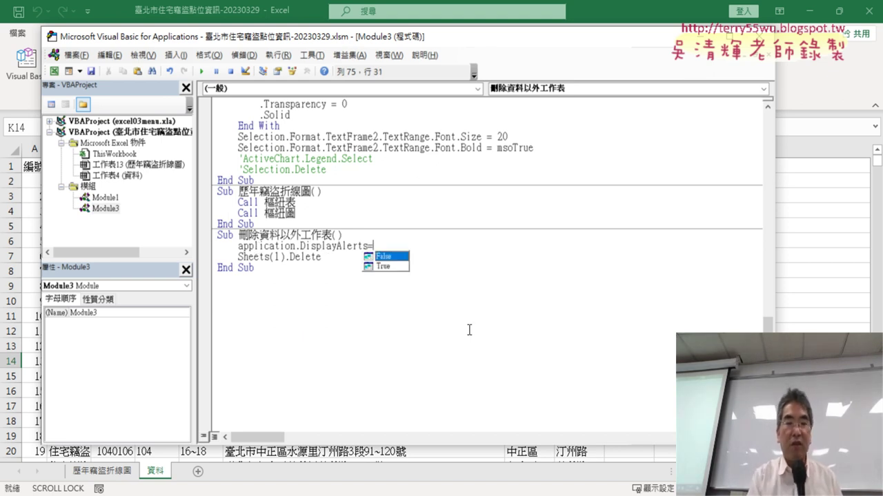
pyautogui.press('space')
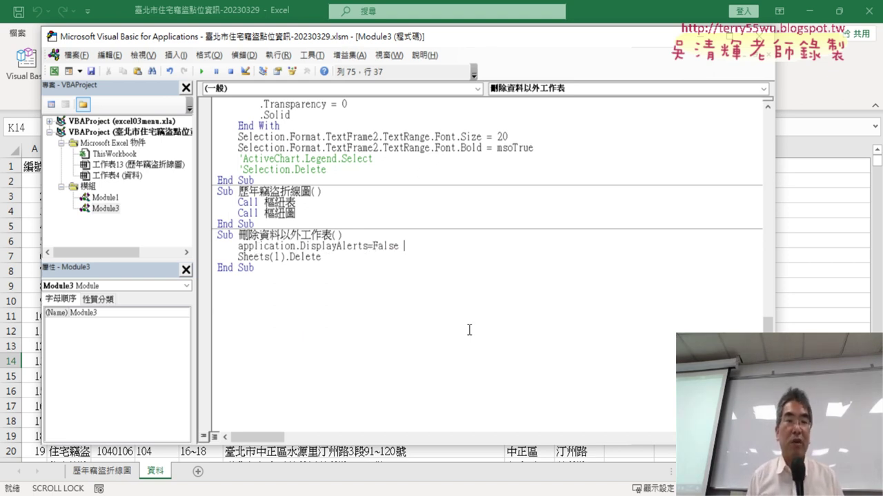
pyautogui.click(464, 331)
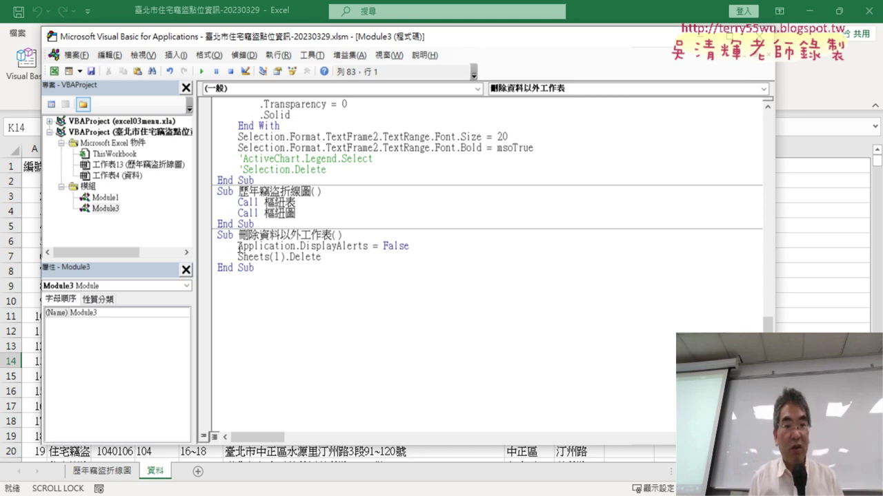
# Highlight the DisplayAlerts = False line and the word Application, then shift the code window right.
pyautogui.moveTo(238, 247); pyautogui.dragTo(416, 243)
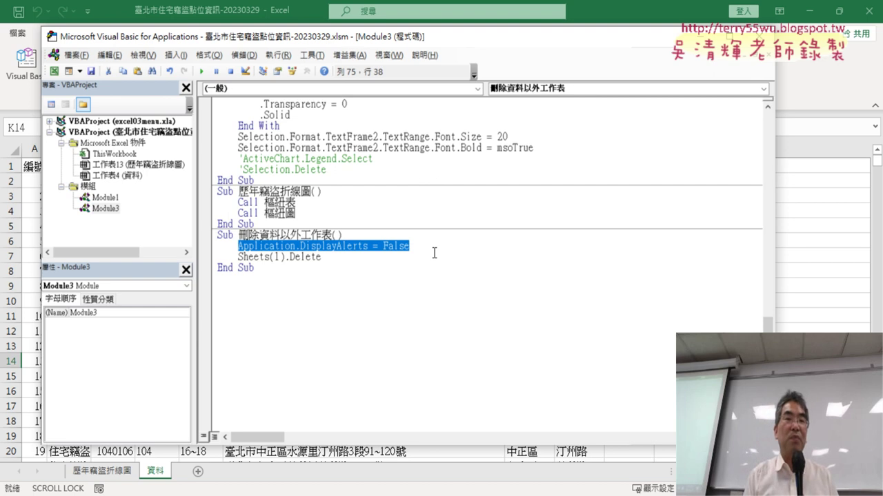
pyautogui.click(459, 242)
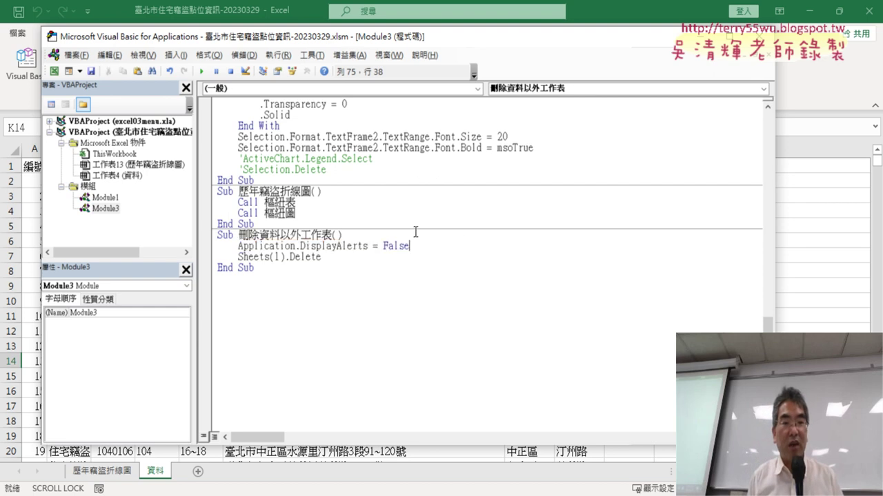
pyautogui.moveTo(239, 246); pyautogui.dragTo(295, 247)
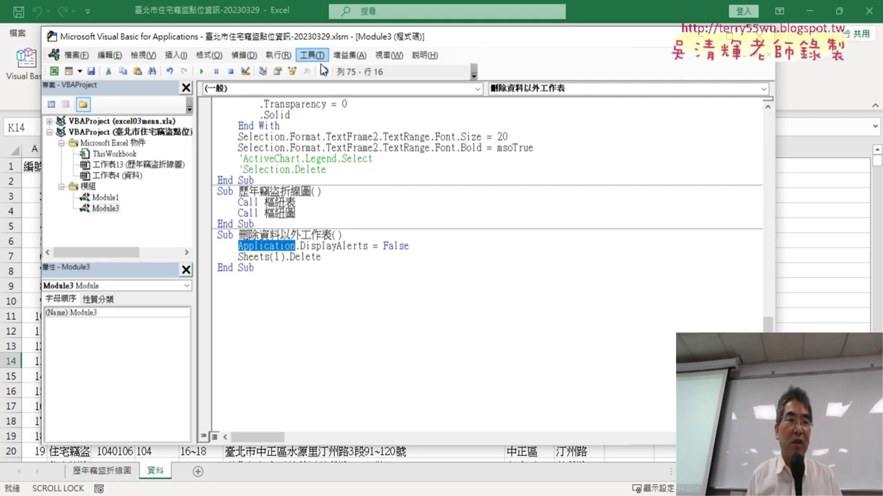
pyautogui.moveTo(339, 40); pyautogui.dragTo(389, 40)
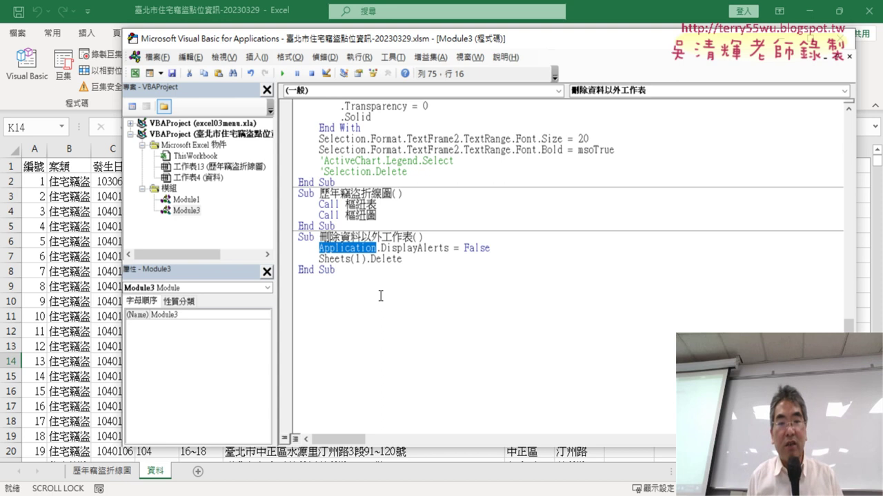
# Replace 'DisplayAlerts = False' with 'DisplayAlerts = 0' after Application.
pyautogui.moveTo(490, 248); pyautogui.dragTo(381, 249)
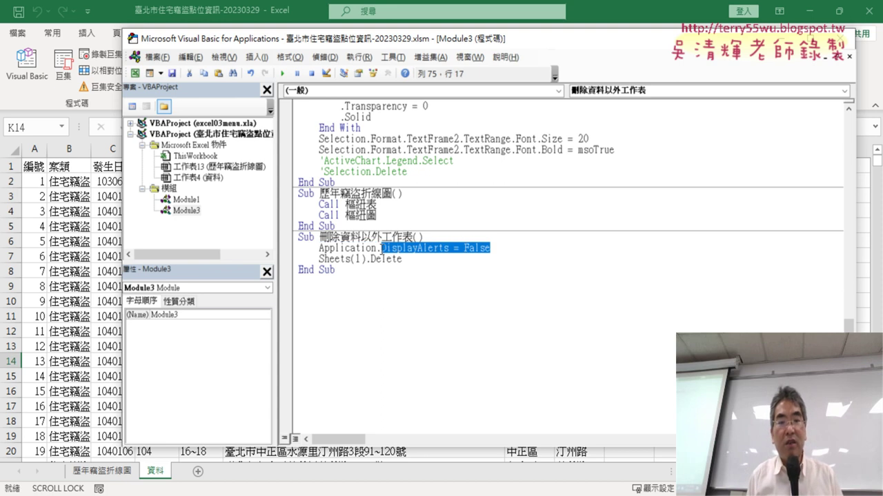
pyautogui.press('BackSpace')
pyautogui.hotkey('ctrl', 'j')
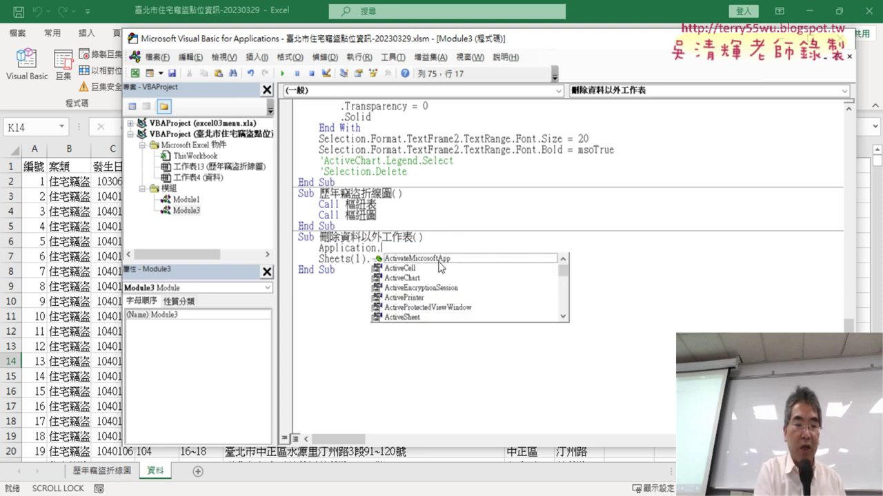
pyautogui.write('D')
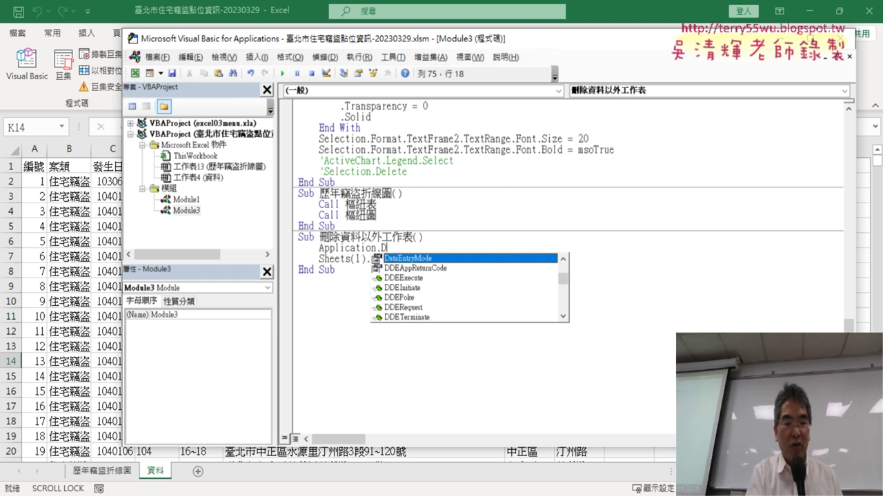
pyautogui.write('i')
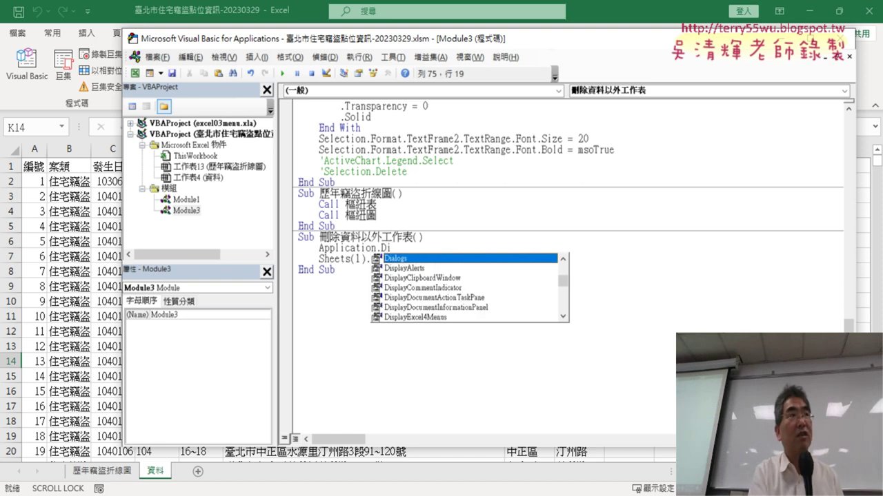
pyautogui.write('splayAlerts')
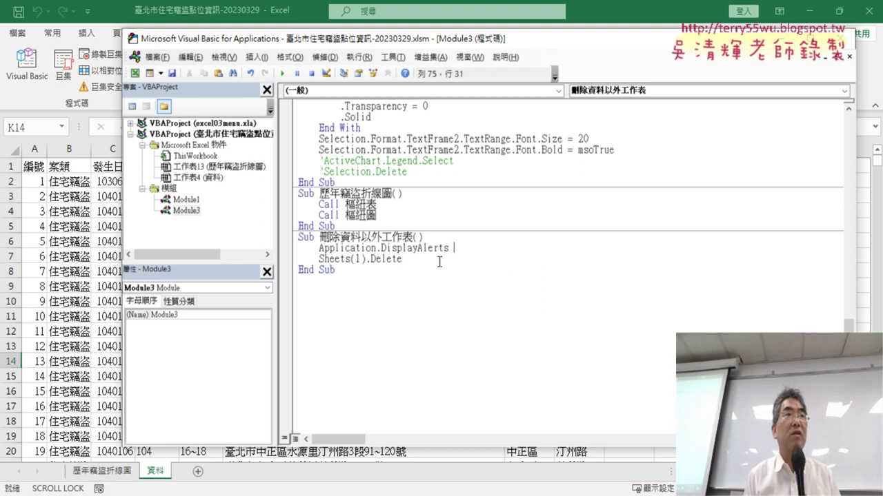
pyautogui.write(' =')
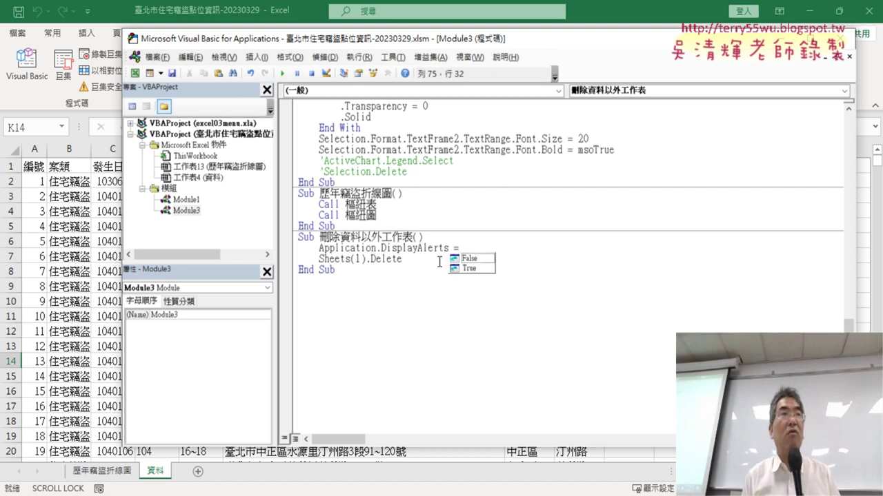
pyautogui.press('Down')
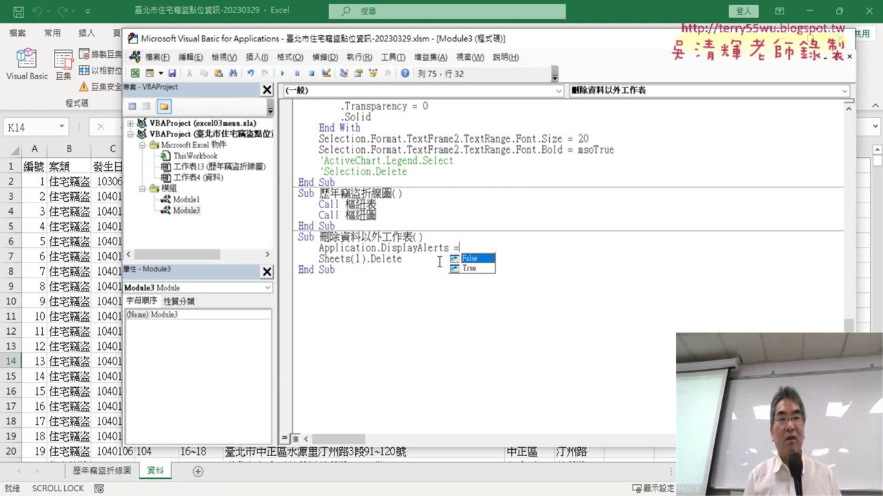
pyautogui.write('0')
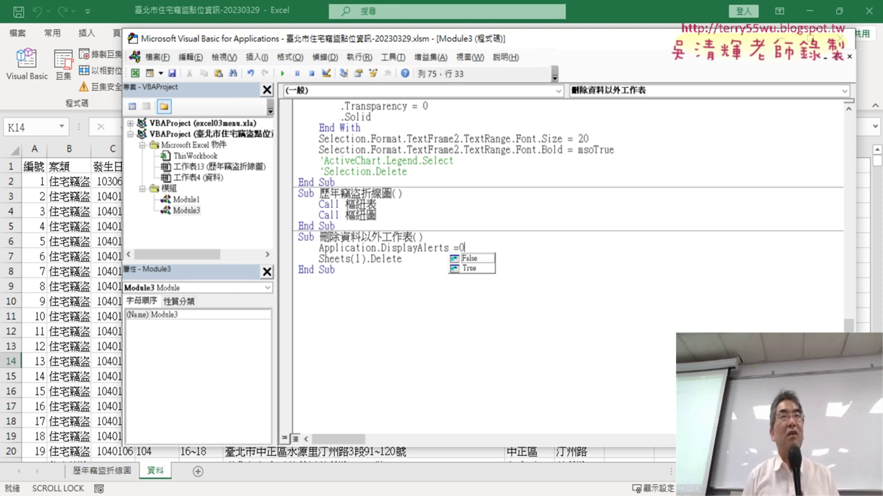
pyautogui.click(439, 262)
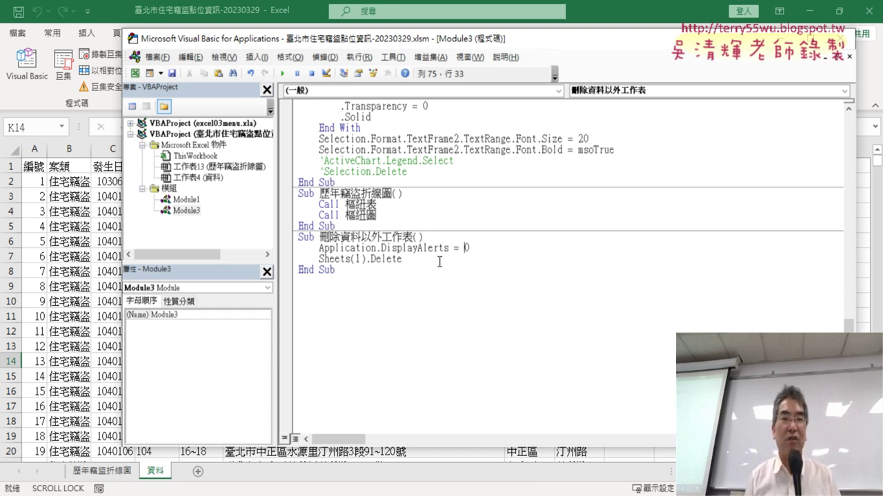
pyautogui.click(508, 252)
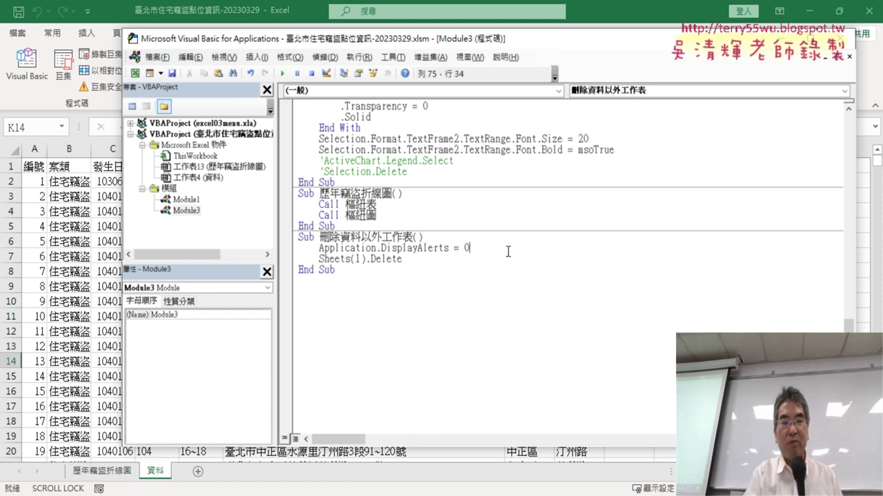
# Wrap the delete in a For i = 3 To 1 … Next loop, changing it to Sheets(i).Delete.
pyautogui.press('Return')
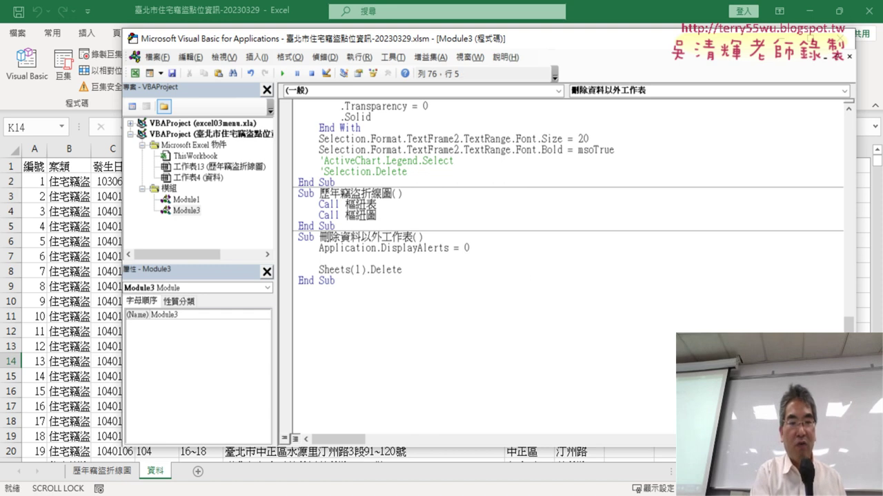
pyautogui.write('for ')
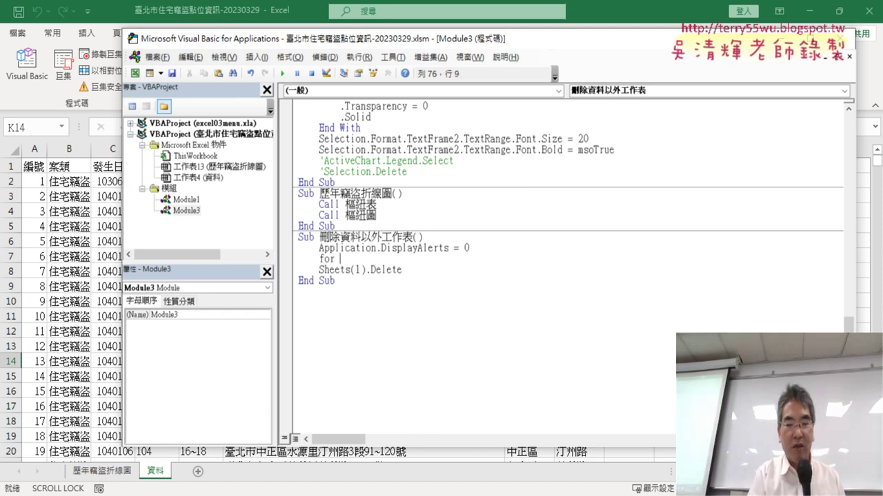
pyautogui.write('i=3 ')
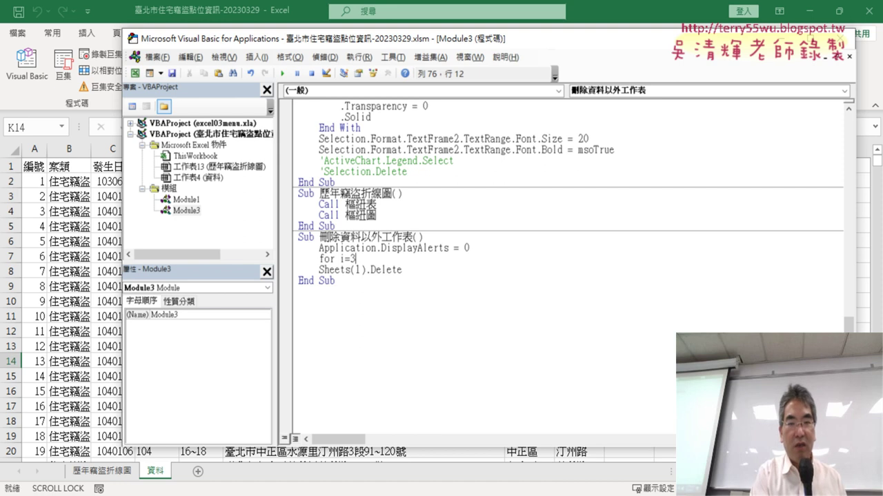
pyautogui.write('to')
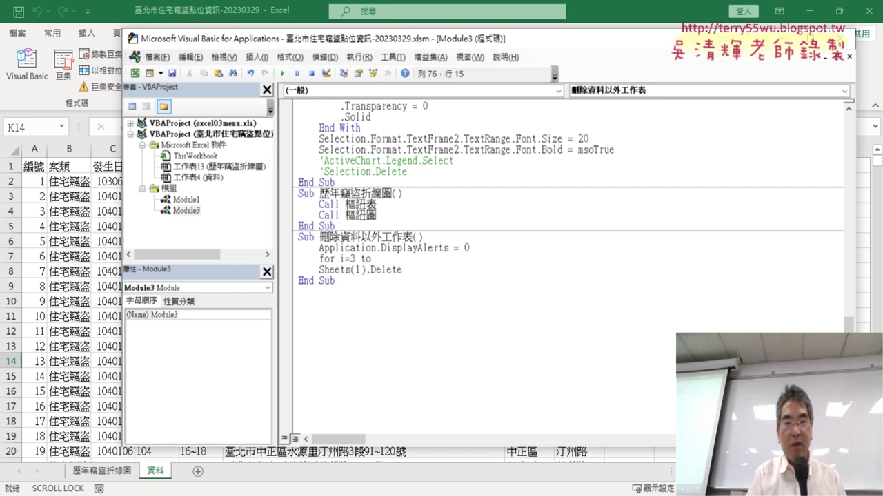
pyautogui.write(' 1')
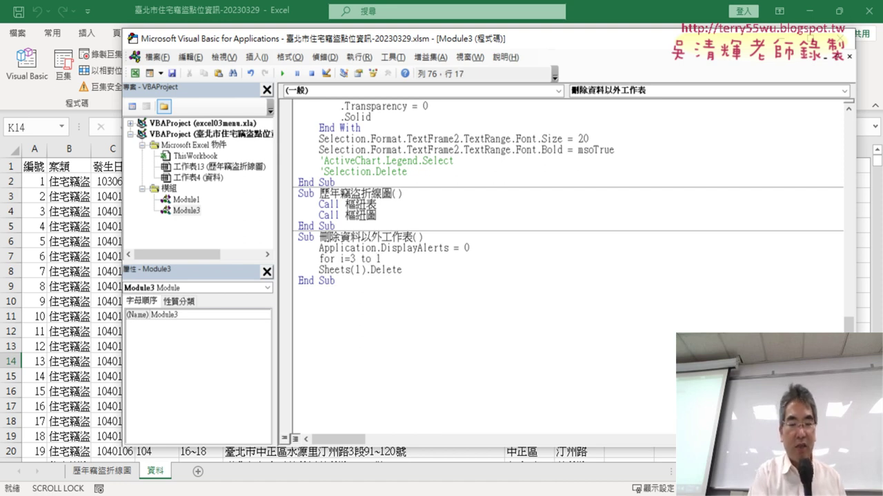
pyautogui.press('Return')
pyautogui.press('Return')
pyautogui.write('nex')
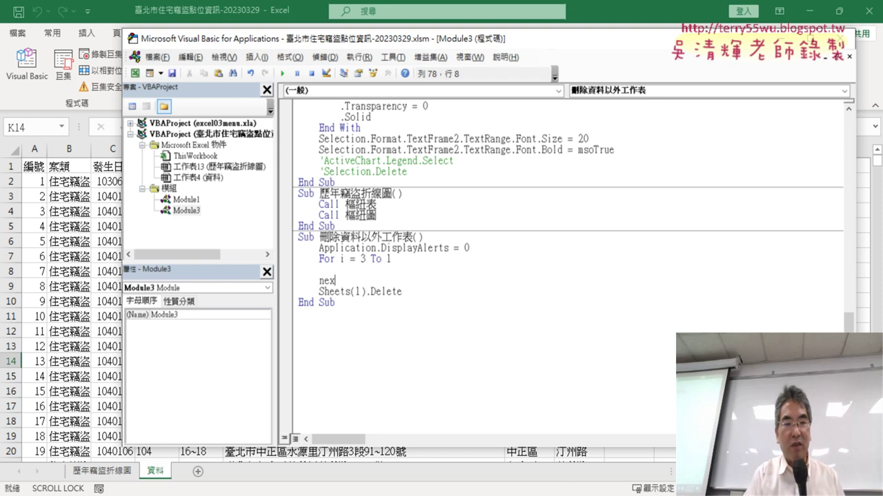
pyautogui.write('t')
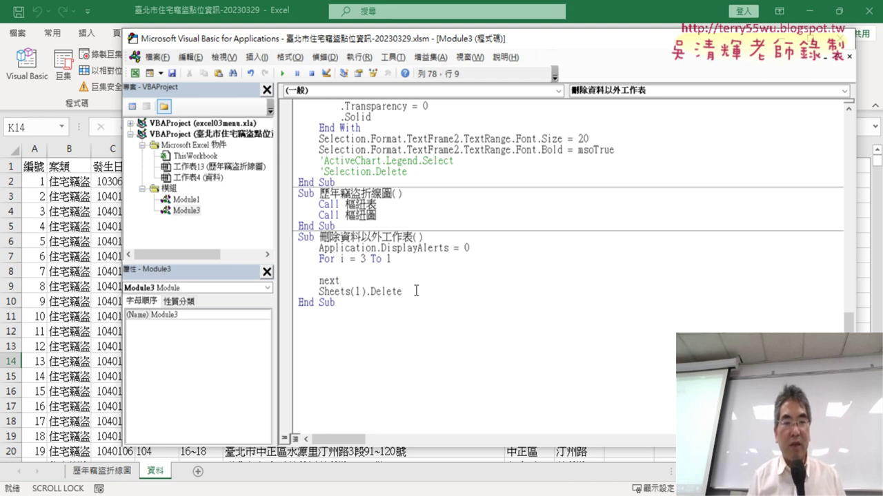
pyautogui.moveTo(403, 292)
pyautogui.mouseDown()
pyautogui.moveTo(319, 292)
pyautogui.moveTo(319, 270)
pyautogui.mouseUp()
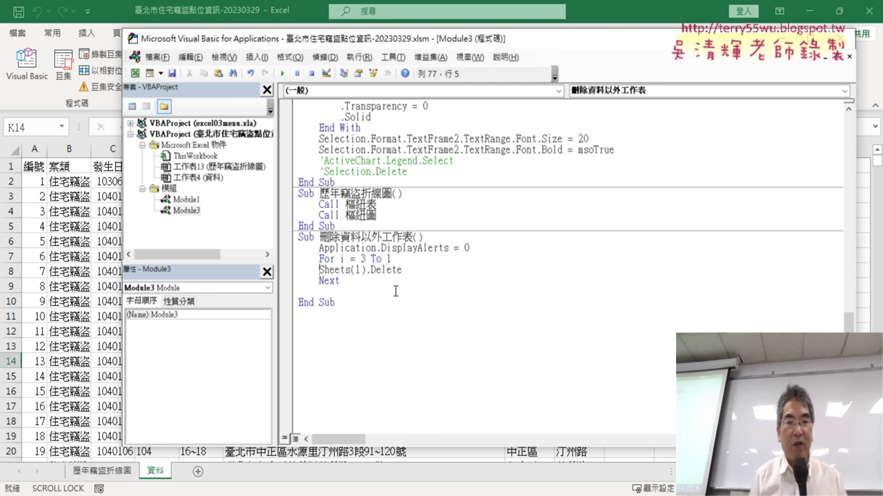
pyautogui.press('Tab')
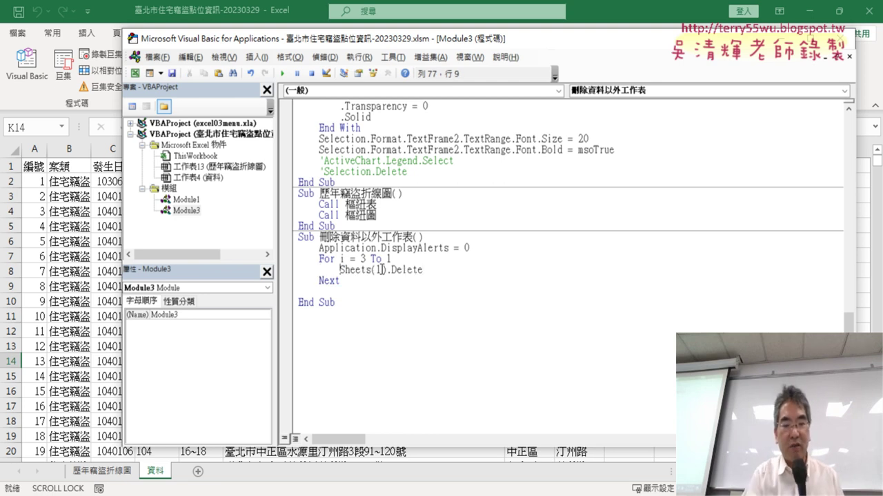
pyautogui.doubleClick(378, 270)
pyautogui.write('i')
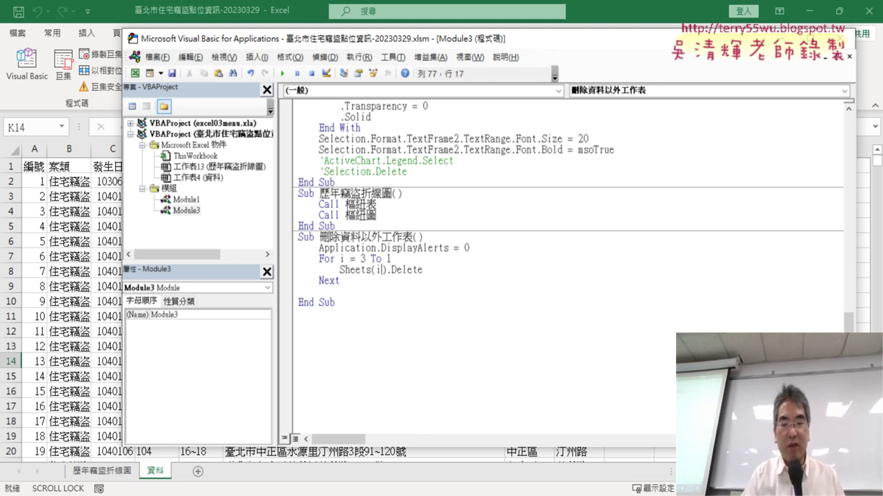
# Remove the blank line before End Sub and append Step -1 to the For line.
pyautogui.click(374, 282)
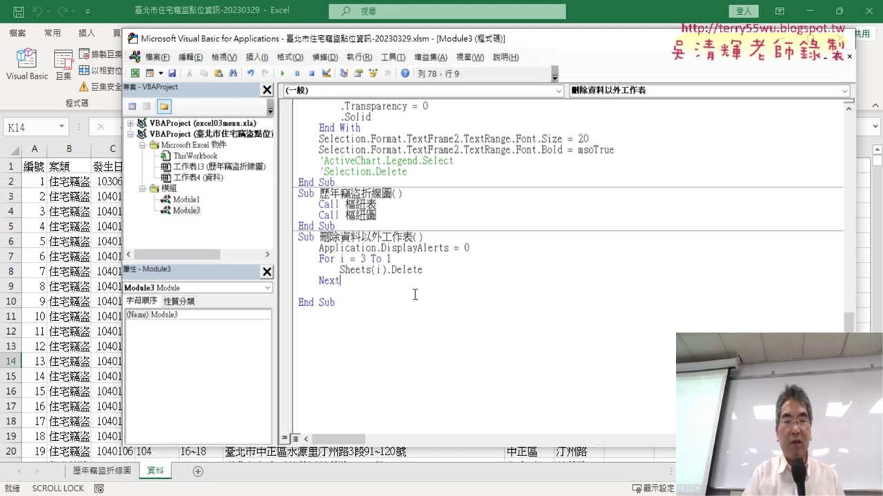
pyautogui.press('Delete')
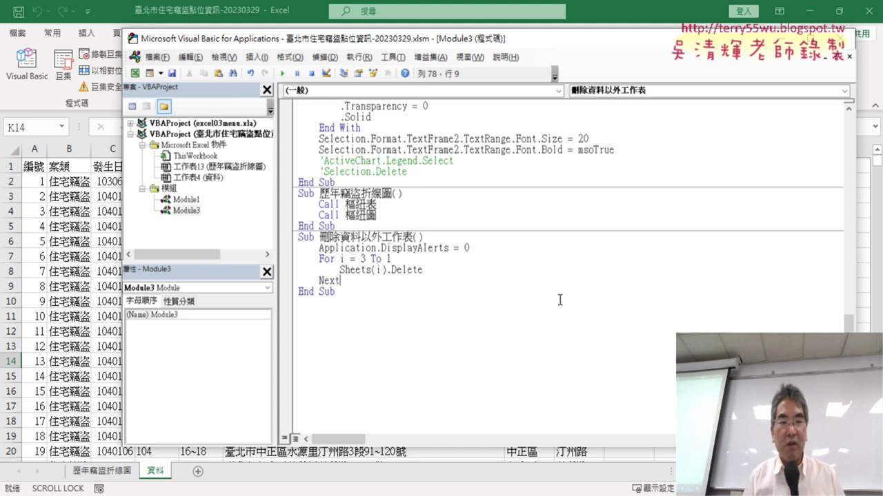
pyautogui.click(421, 259)
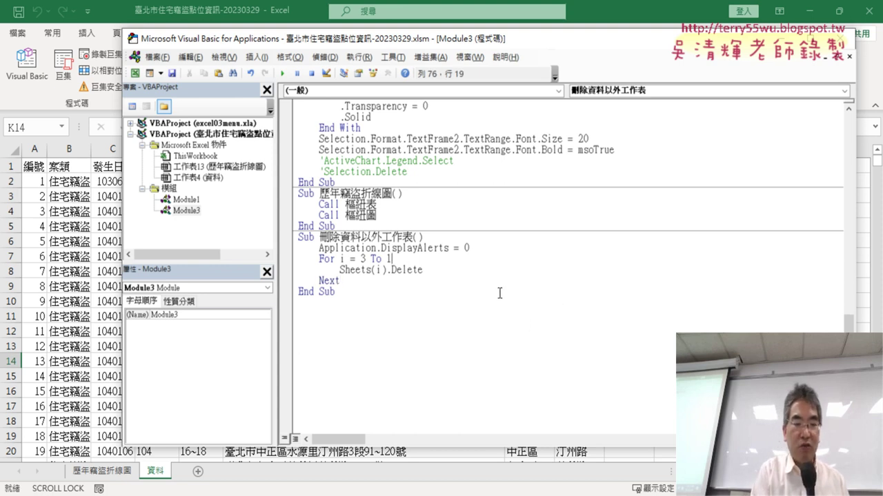
pyautogui.write(' s')
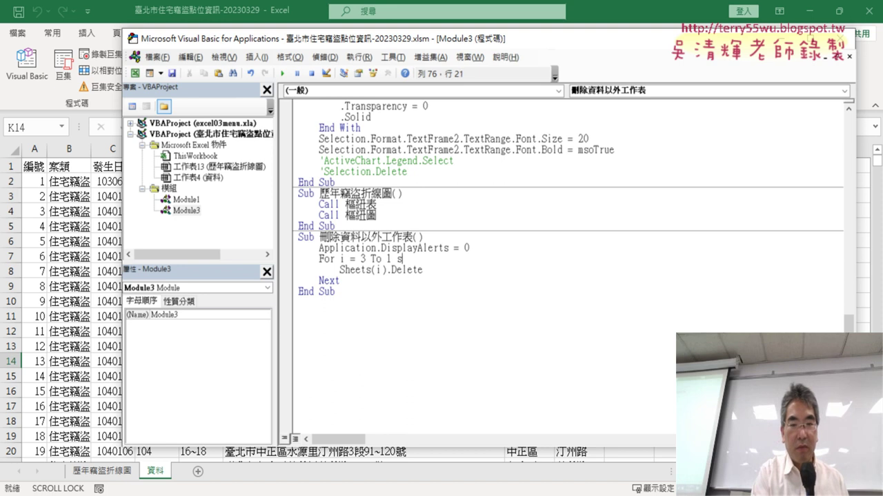
pyautogui.write('te')
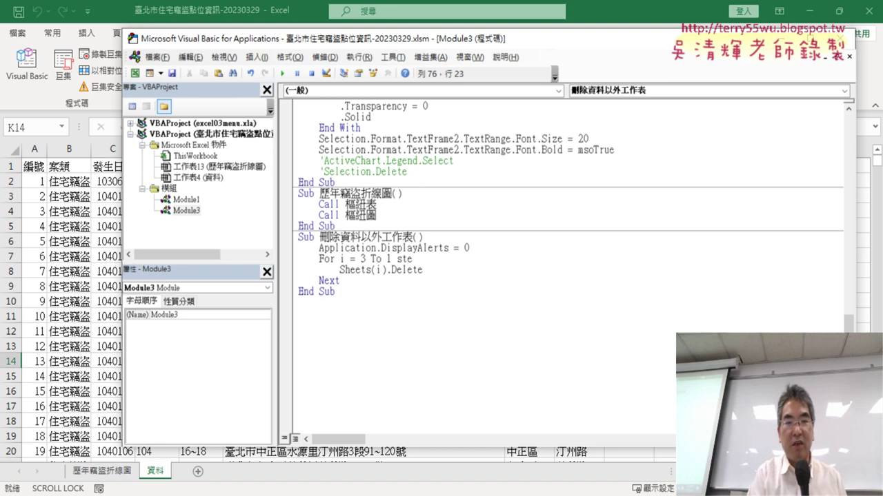
pyautogui.write('p ')
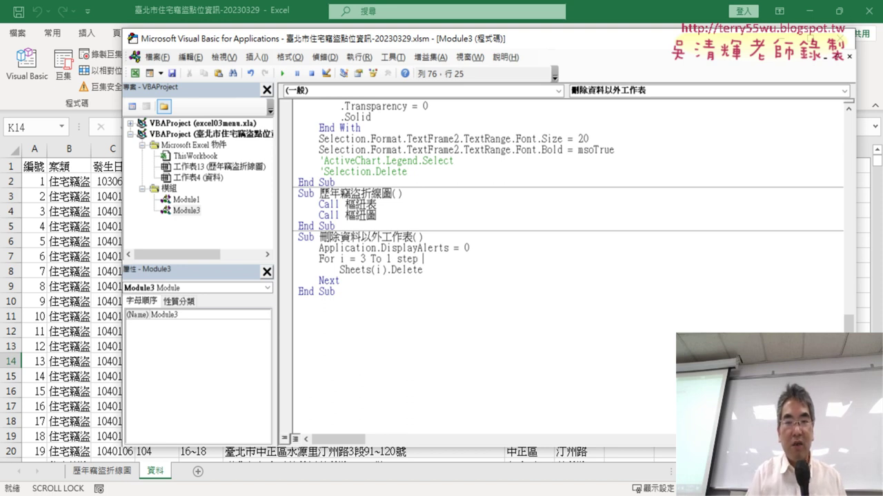
pyautogui.write('-1')
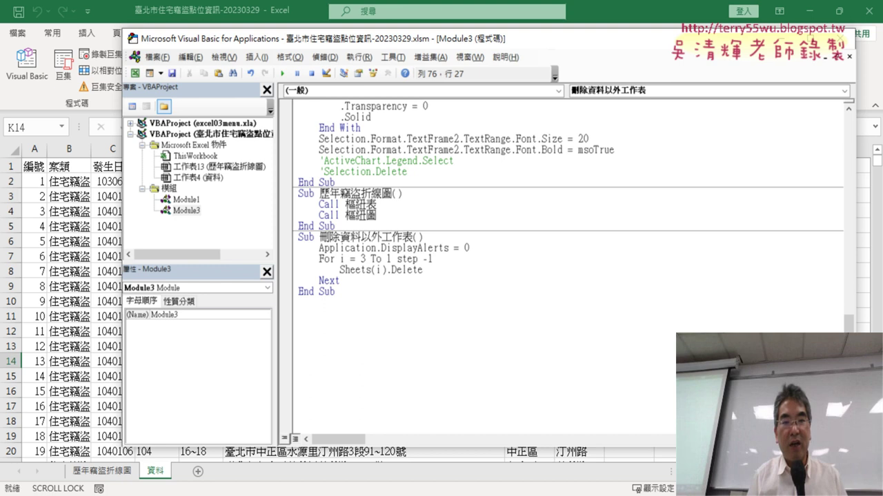
pyautogui.moveTo(433, 259); pyautogui.dragTo(398, 259)
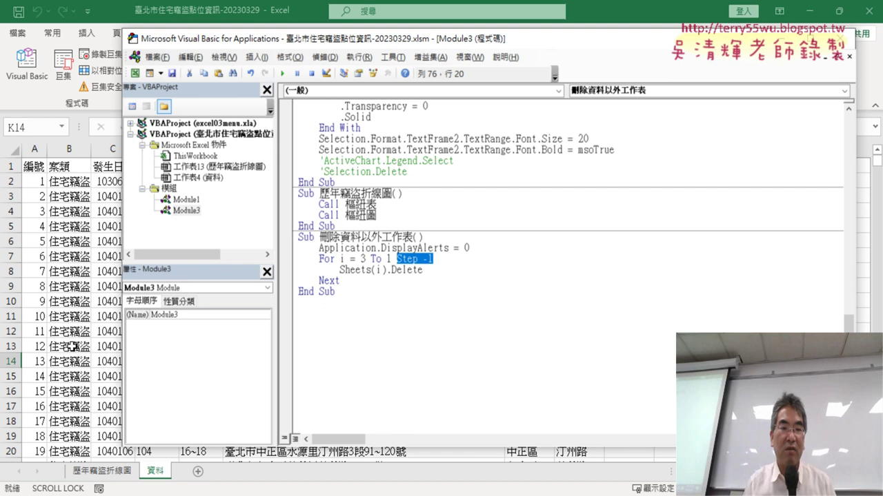
pyautogui.click(379, 389)
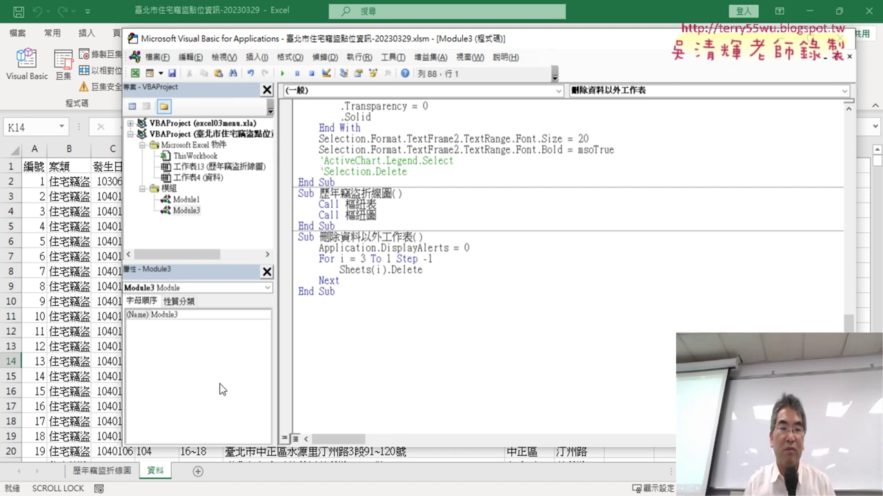
pyautogui.moveTo(434, 258); pyautogui.dragTo(319, 259)
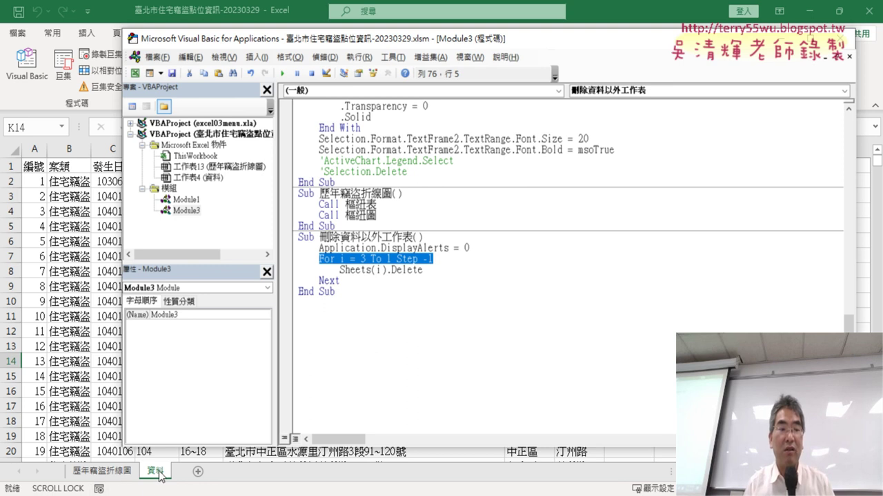
pyautogui.click(101, 411)
# Recreate the 各區比例圖 and 路街道前十名直條圖 chart sheets from the 資料 sheet buttons.
pyautogui.click(713, 221)
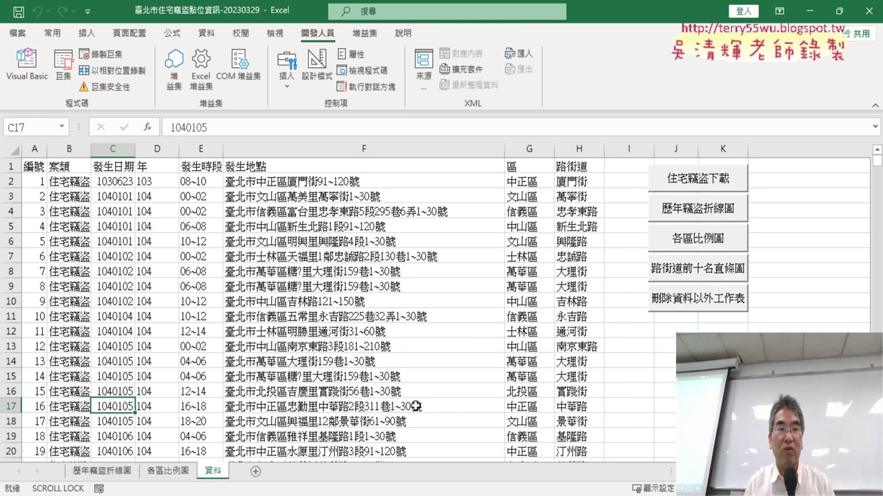
pyautogui.click(211, 472)
pyautogui.click(710, 276)
# Run the 刪除資料以外工作表 macro from the VBA editor, leaving only 資料.
pyautogui.click(26, 66)
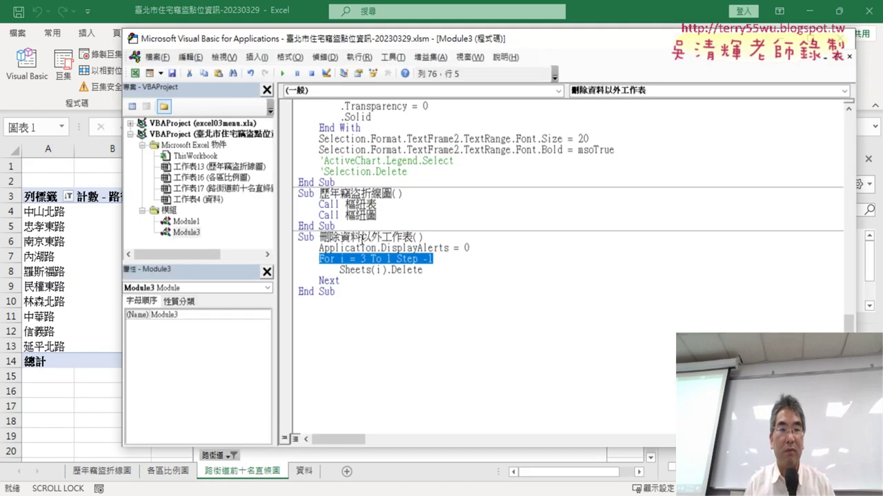
pyautogui.click(433, 270)
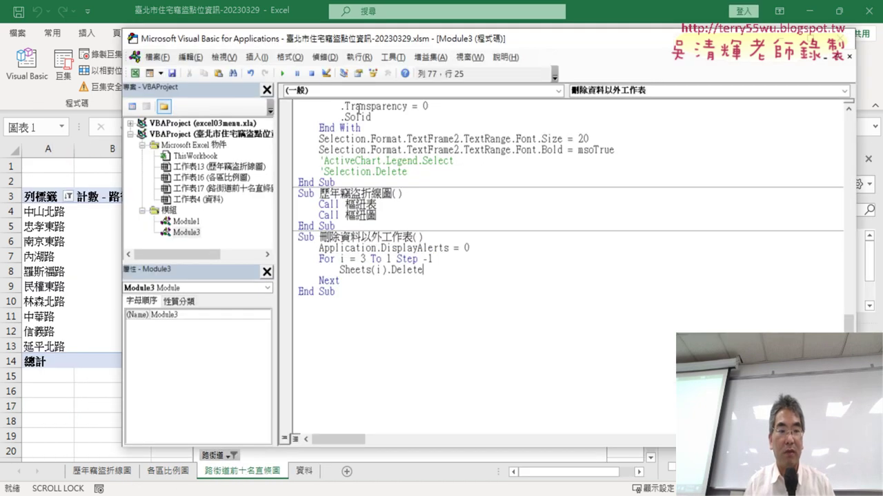
pyautogui.click(283, 73)
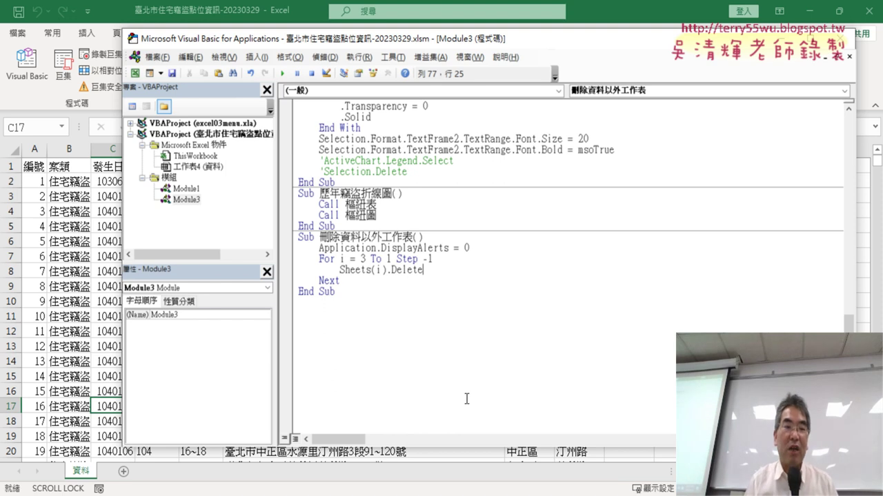
# Rerun the 歷年竊盜折線圖, 各區比例圖 and 路街道前十名直條圖 buttons, returning to 資料 between each.
pyautogui.click(85, 289)
pyautogui.click(700, 206)
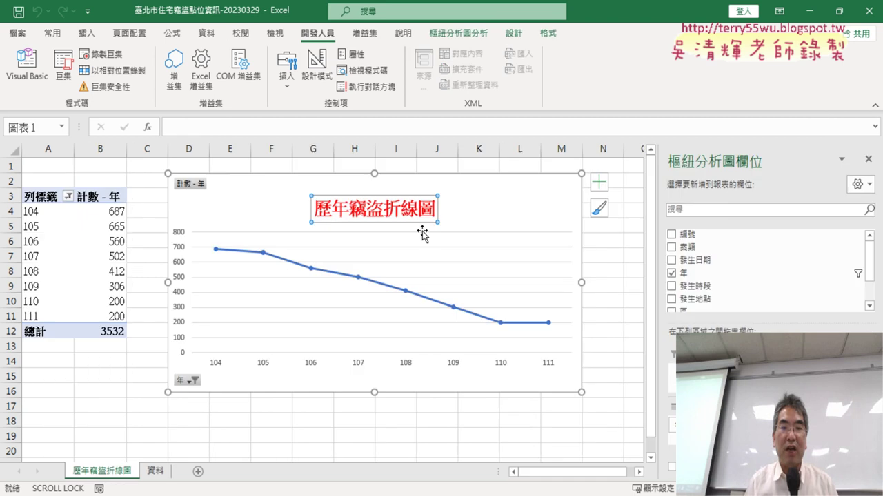
pyautogui.click(155, 473)
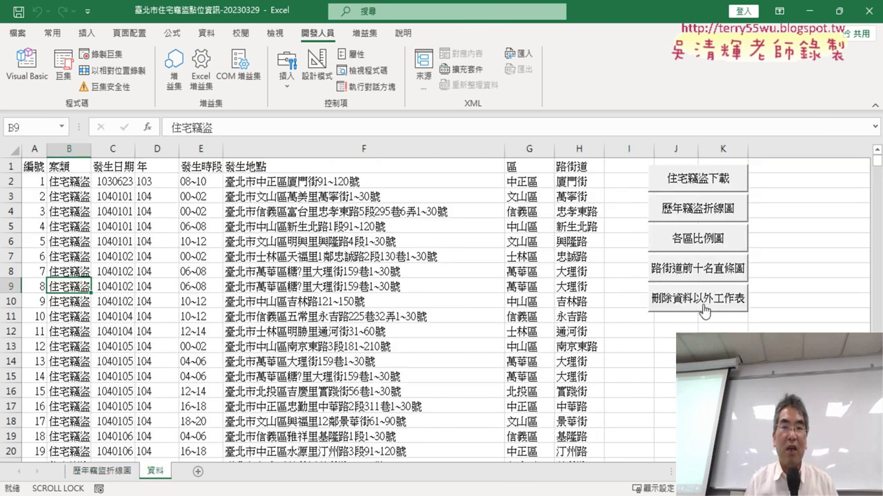
pyautogui.click(702, 238)
pyautogui.click(28, 65)
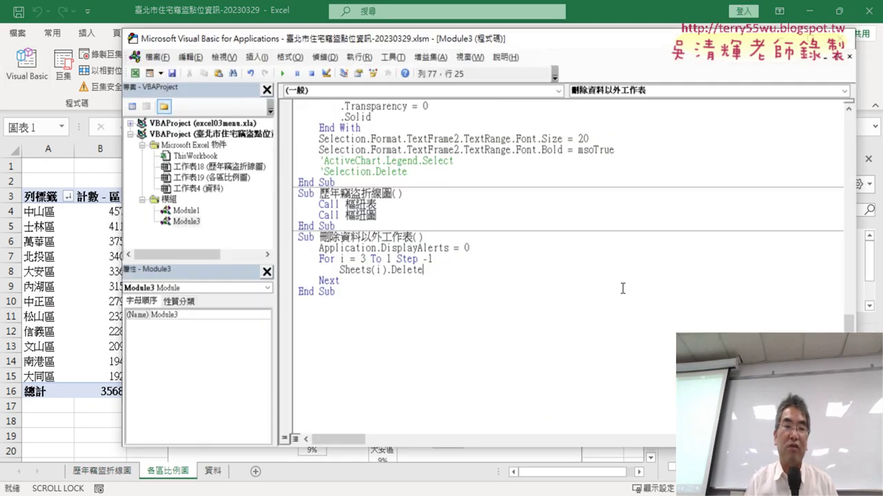
pyautogui.click(79, 407)
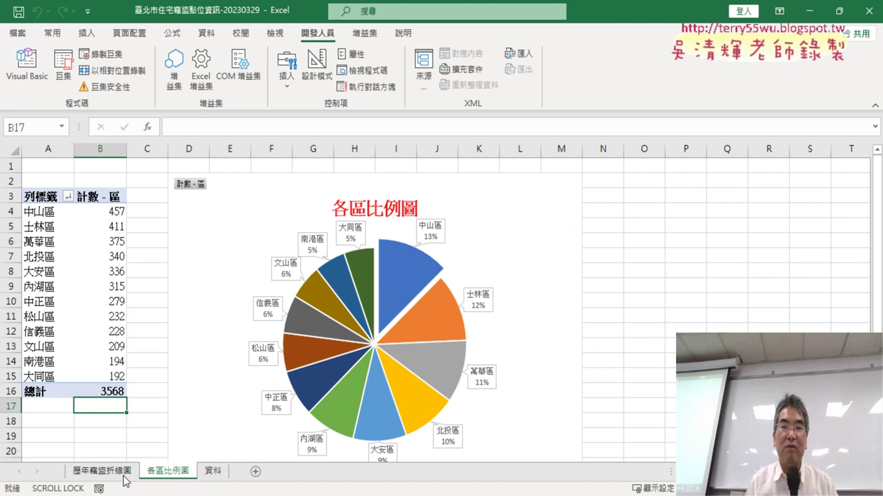
pyautogui.click(211, 471)
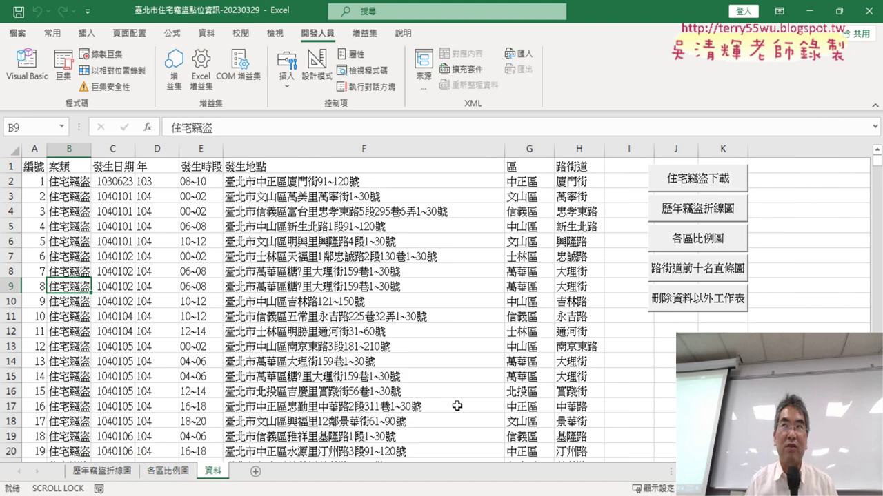
pyautogui.click(718, 272)
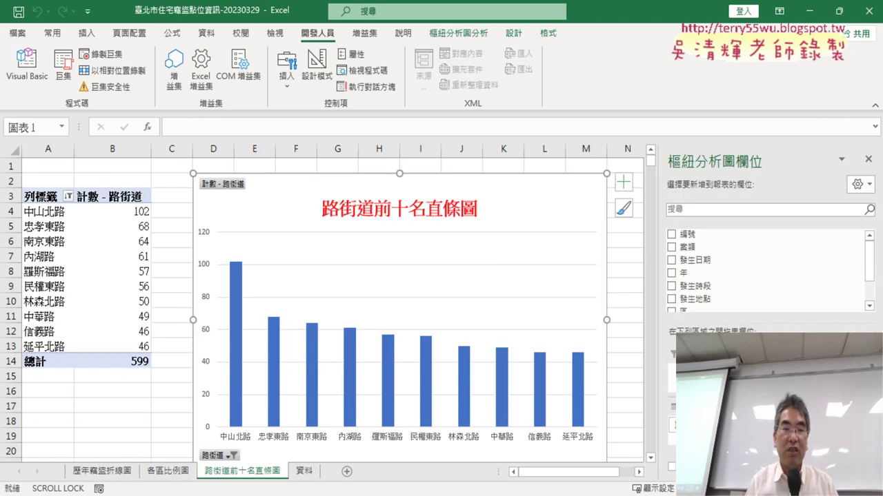
# Add an indented line If sheets(i).name<>"資料" then above Sheets(i).Delete inside the loop.
pyautogui.click(302, 473)
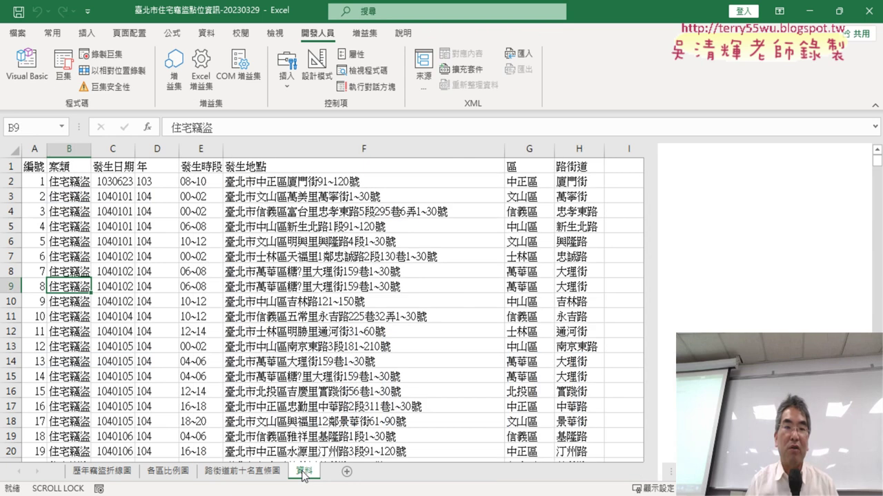
pyautogui.click(25, 77)
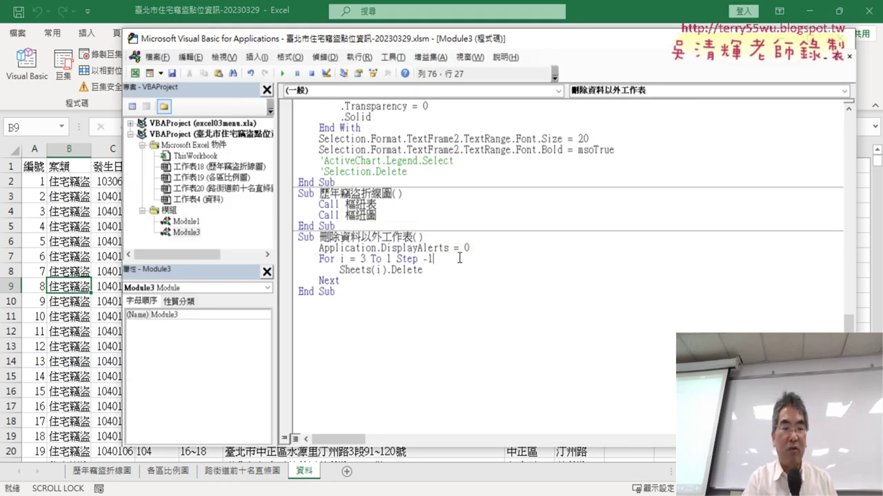
pyautogui.click(459, 259)
pyautogui.press('Return')
pyautogui.press('Tab')
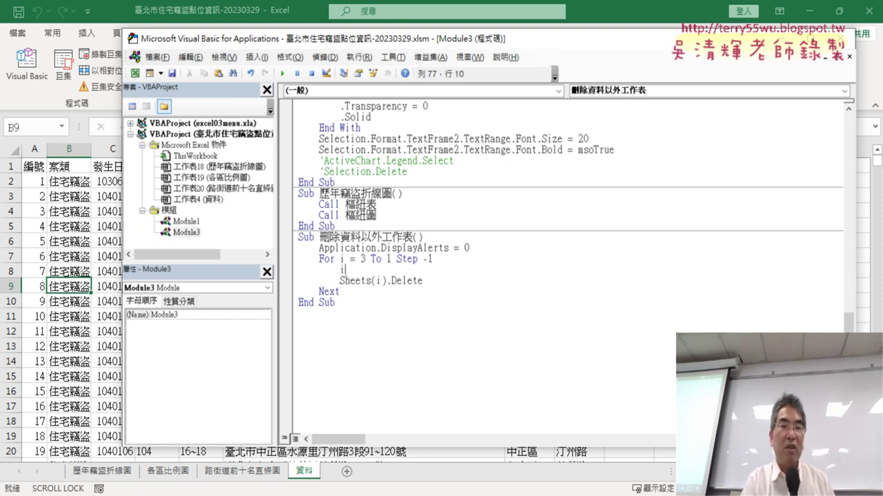
pyautogui.write('if')
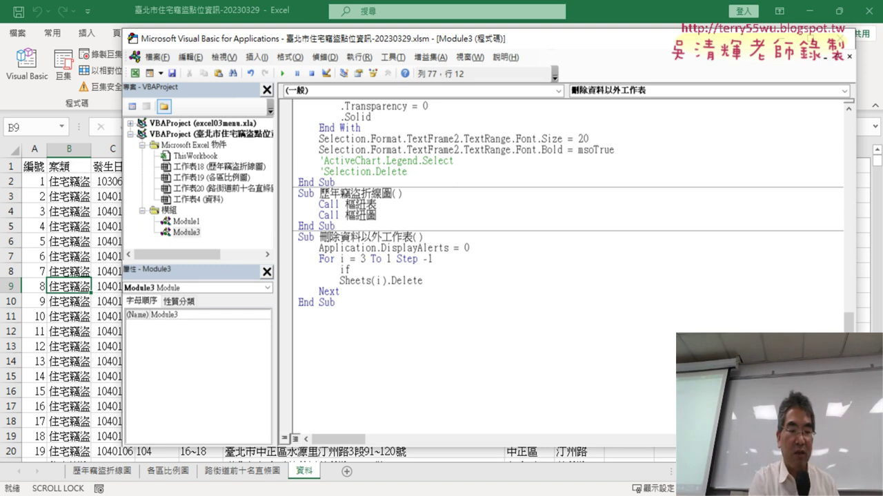
pyautogui.write(' shee')
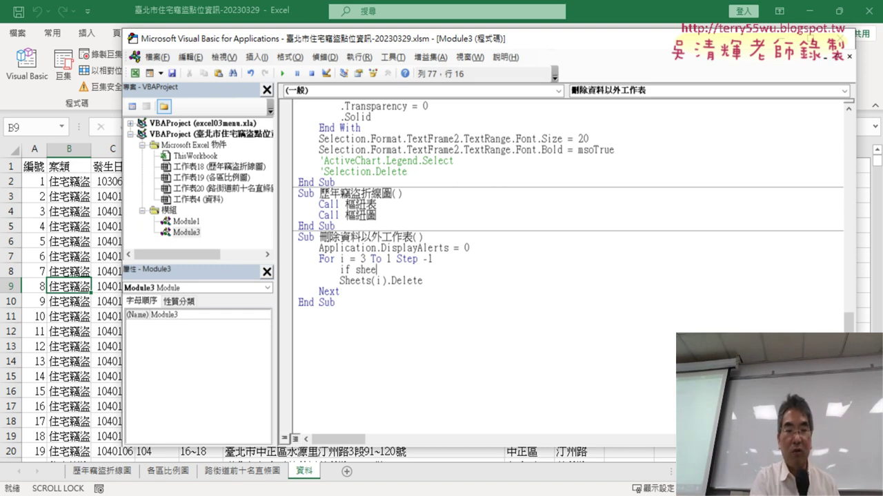
pyautogui.write('ts(')
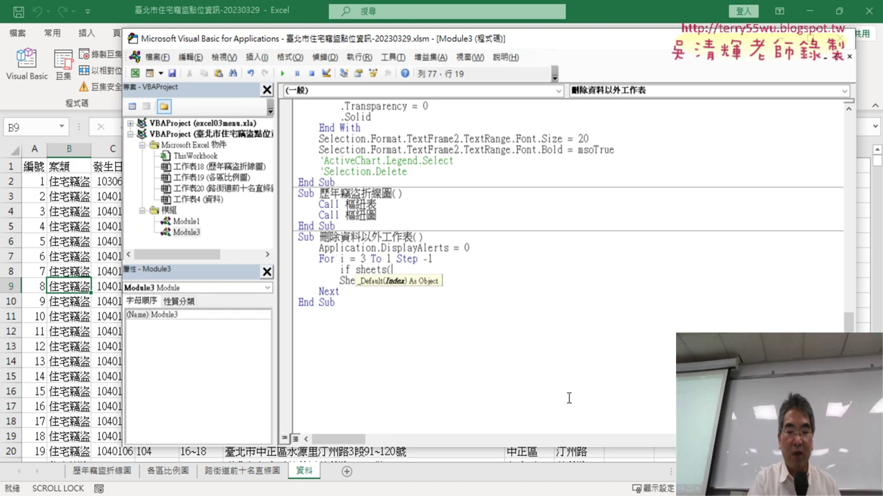
pyautogui.write('i')
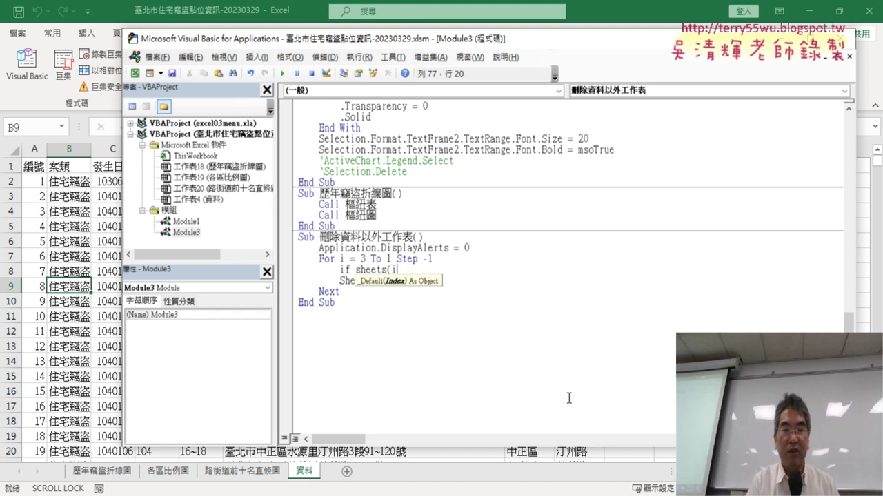
pyautogui.write(')')
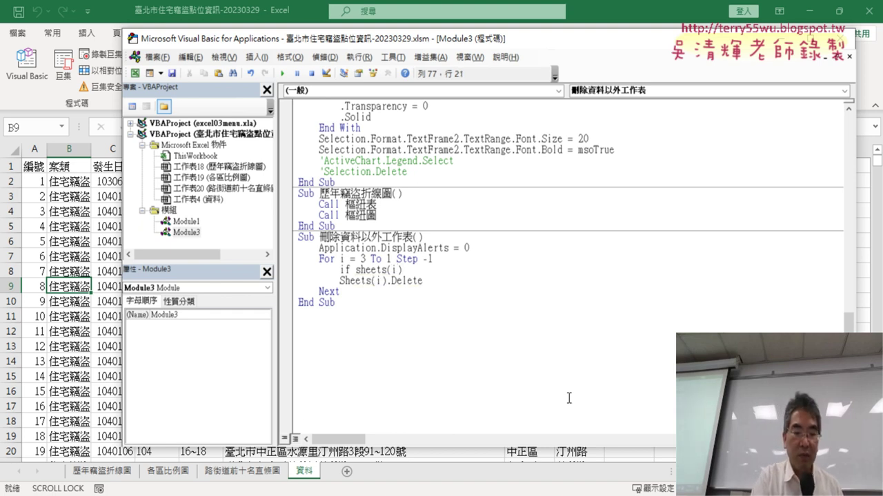
pyautogui.write('.')
pyautogui.write('name')
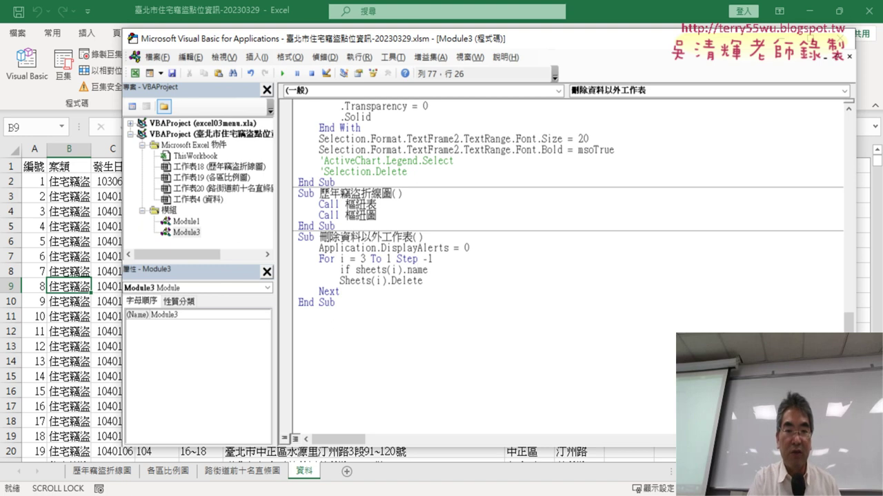
pyautogui.write('""')
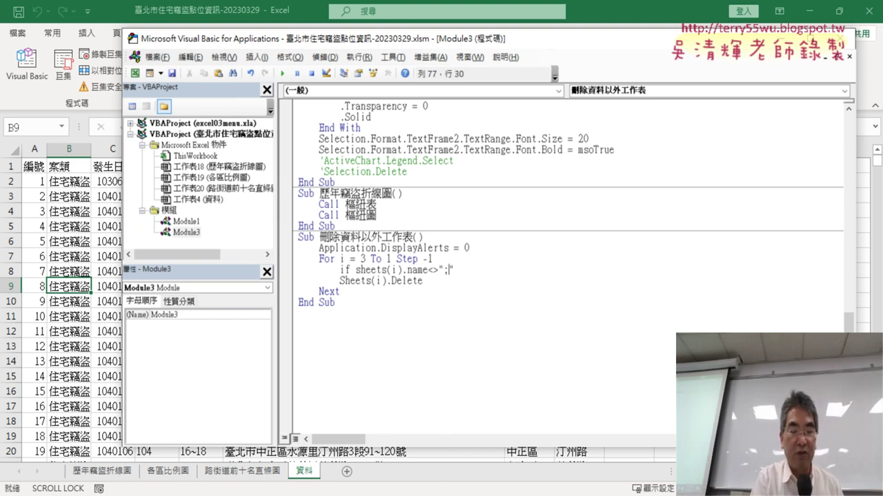
pyautogui.write('資')
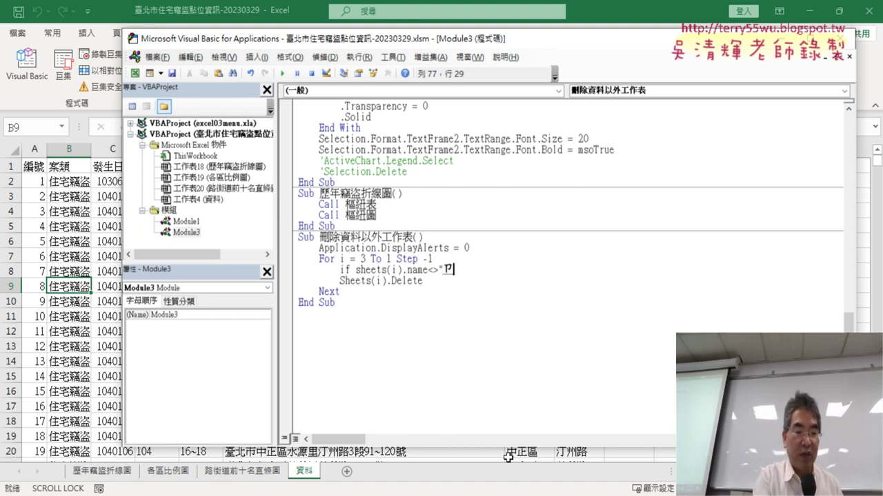
pyautogui.write('力一')
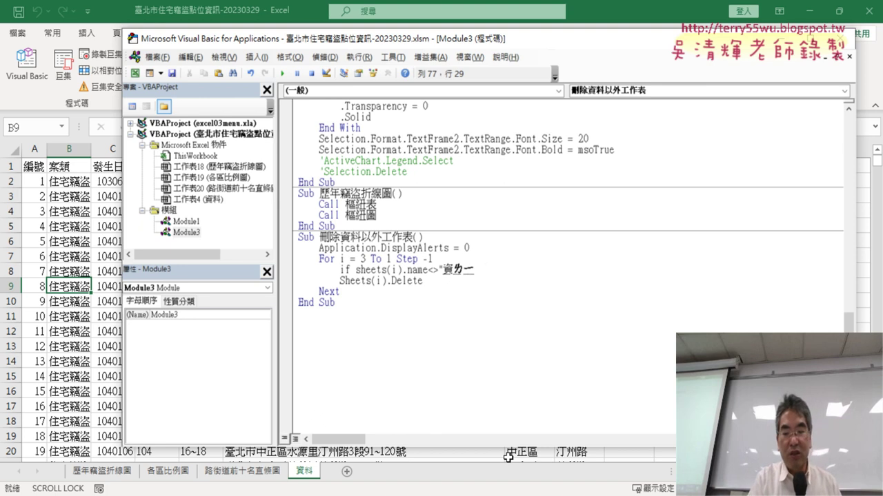
pyautogui.write('料" ')
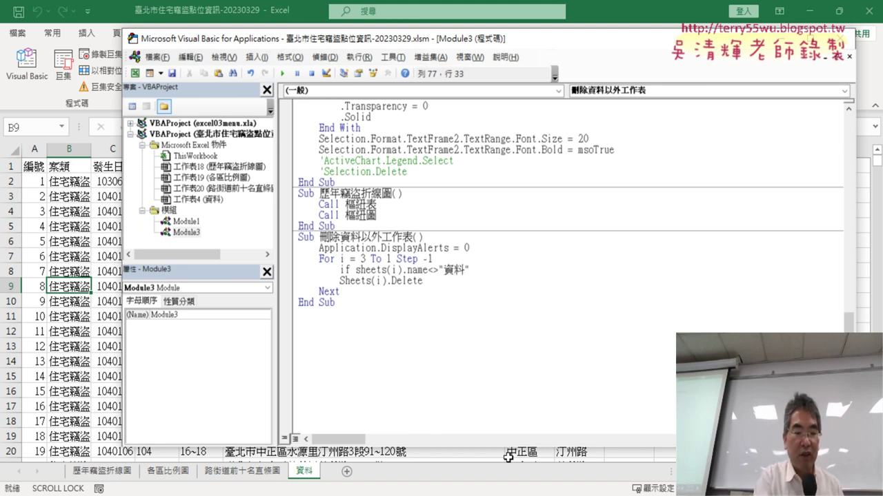
pyautogui.write('去')
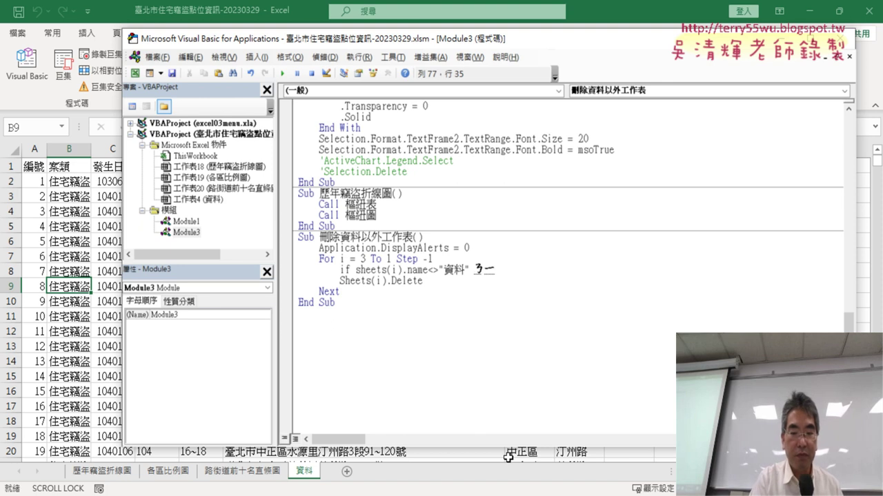
pyautogui.press('BackSpace')
pyautogui.press('BackSpace')
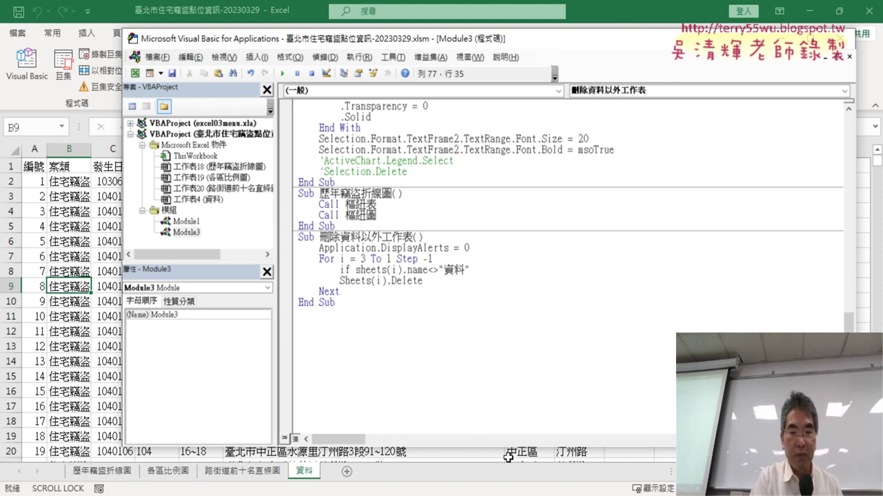
pyautogui.write('then')
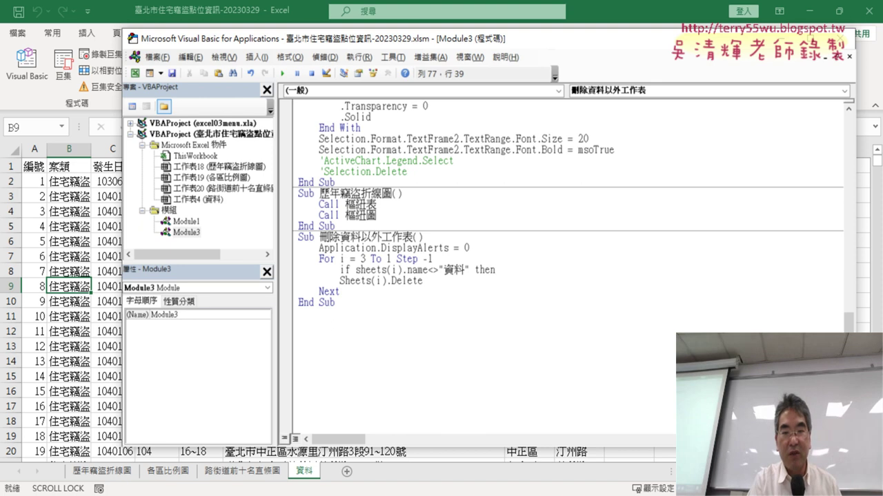
pyautogui.press('Return')
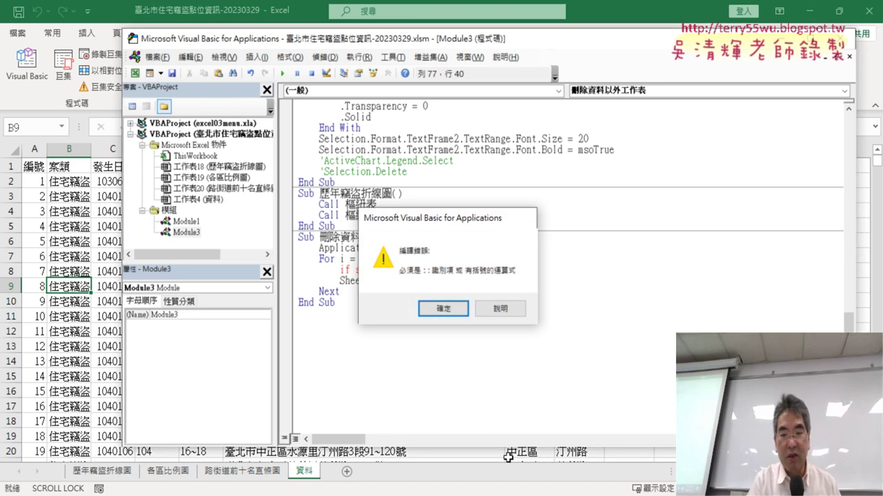
# Dismiss the error, drop the stray period, add End If below the delete line and indent Sheets(i).Delete.
pyautogui.press('Return')
pyautogui.press('BackSpace')
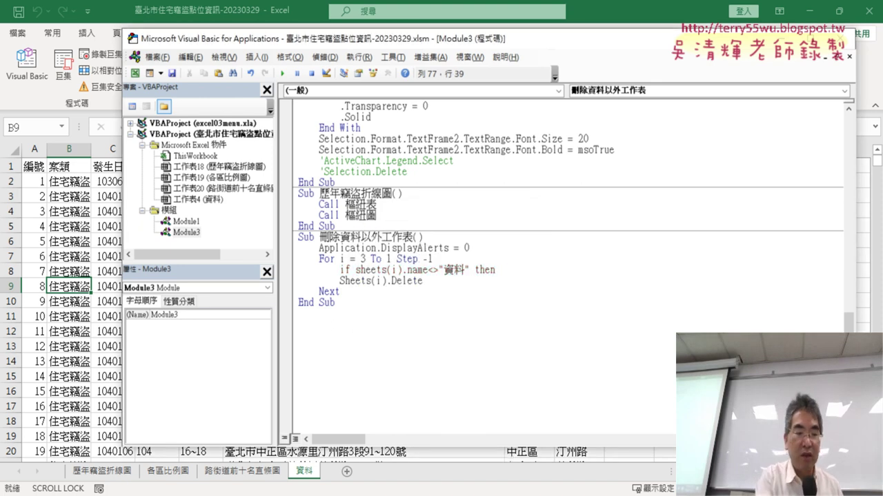
pyautogui.press('Down')
pyautogui.press('Return')
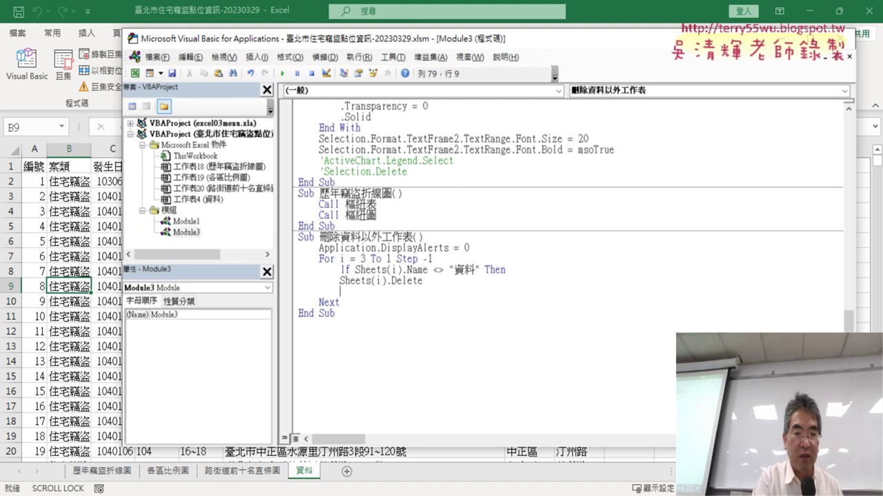
pyautogui.write('end if')
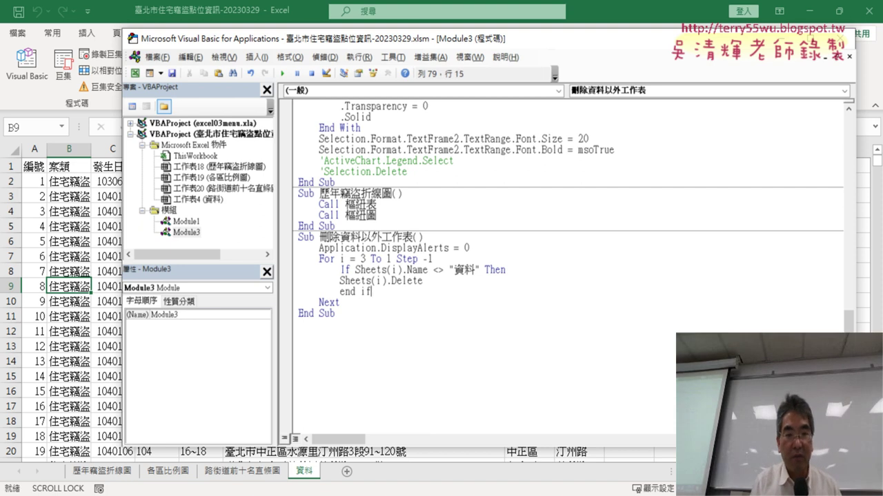
pyautogui.press('Up')
pyautogui.press('Left')
pyautogui.press('Left')
pyautogui.press('Left')
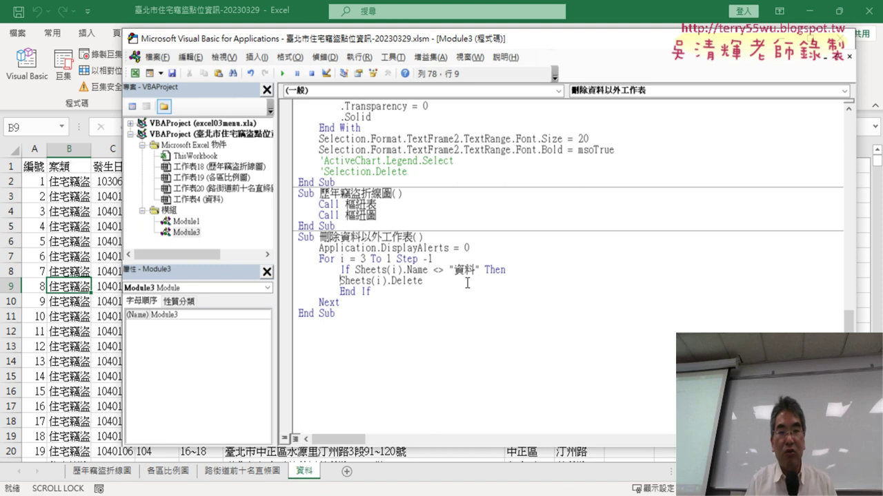
pyautogui.press('Tab')
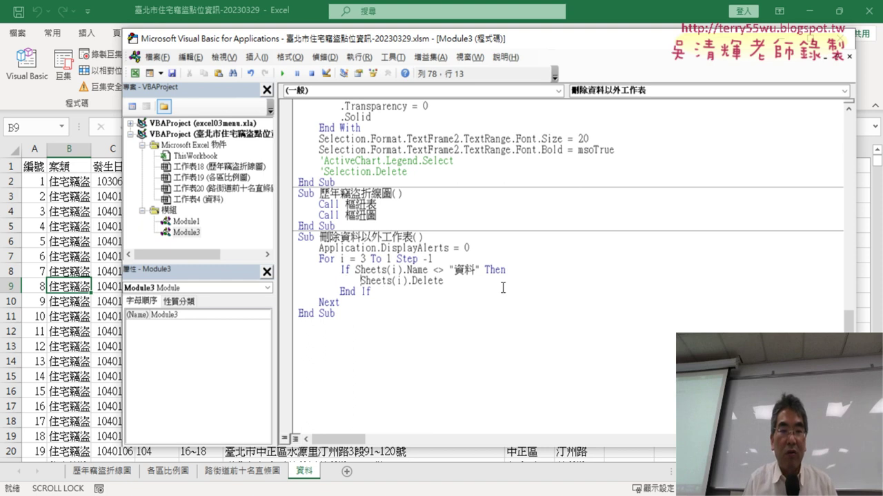
# Highlight the If block and its sheet-name comparison to explain the condition.
pyautogui.moveTo(371, 291)
pyautogui.mouseDown()
pyautogui.moveTo(296, 281)
pyautogui.moveTo(293, 268)
pyautogui.mouseUp()
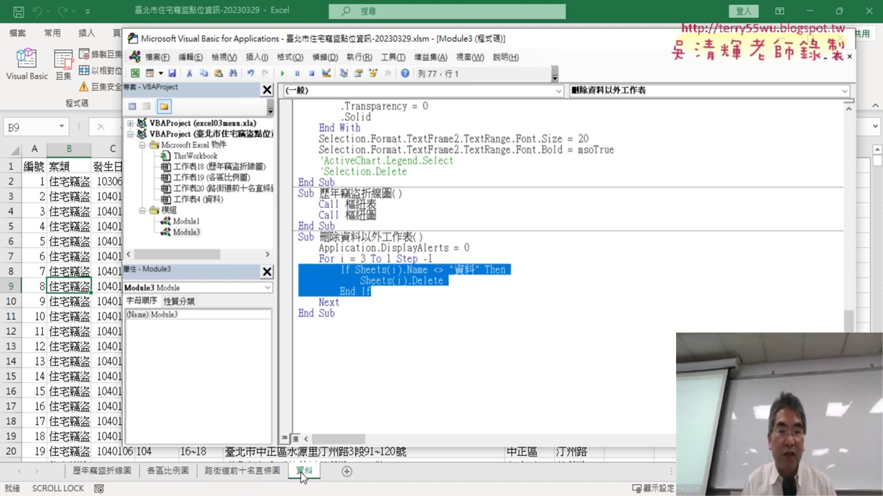
pyautogui.click(411, 288)
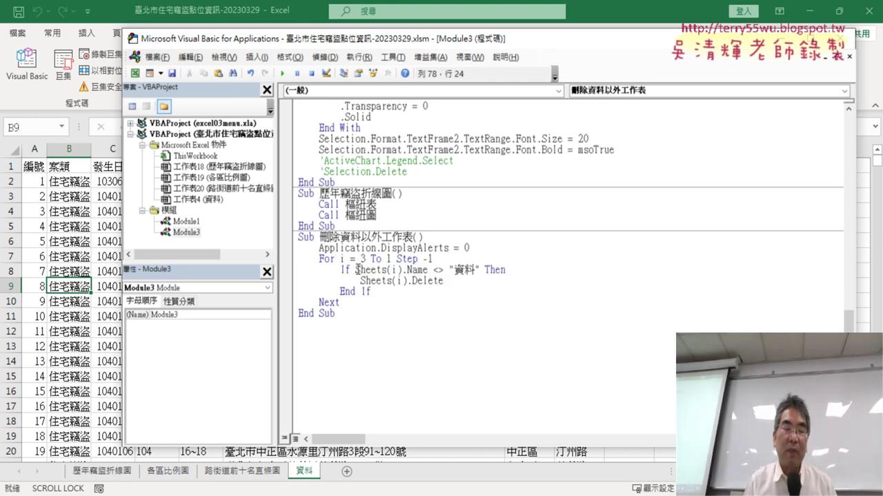
pyautogui.moveTo(356, 270); pyautogui.dragTo(481, 266)
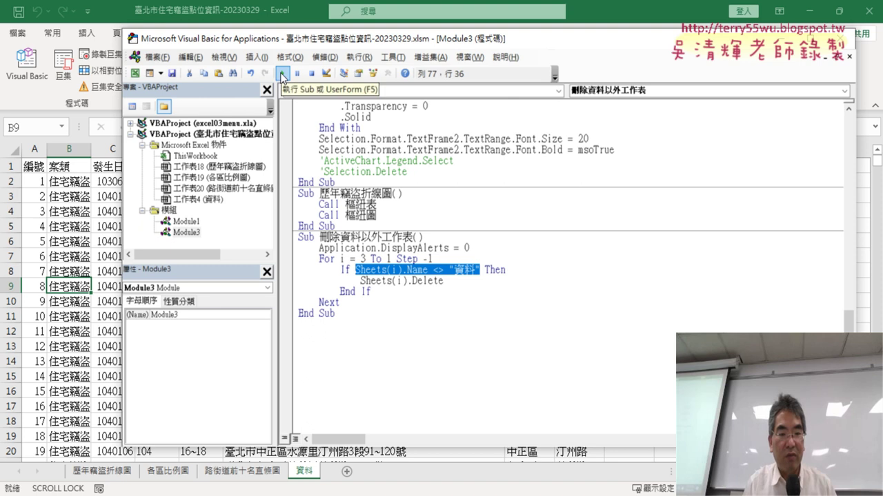
# Delete the 路街道前十名直條圖 sheet manually via its tab's 刪除 command.
pyautogui.click(250, 475)
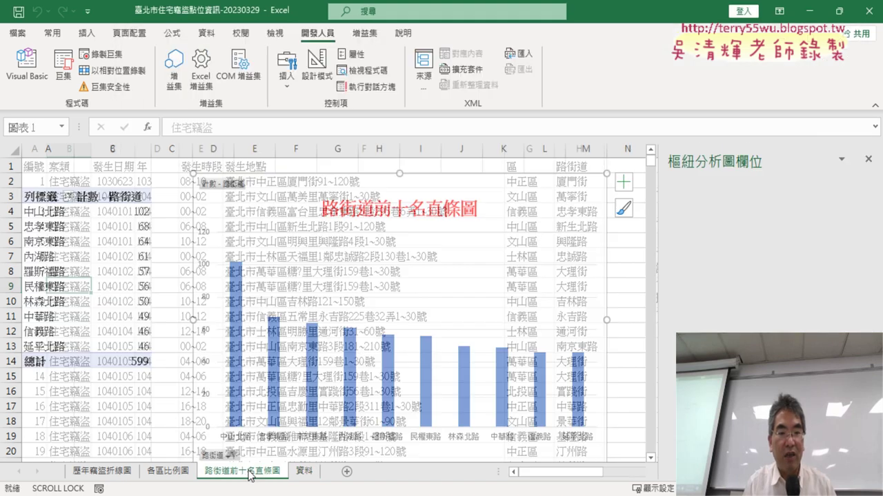
pyautogui.rightClick(250, 475)
pyautogui.click(276, 360)
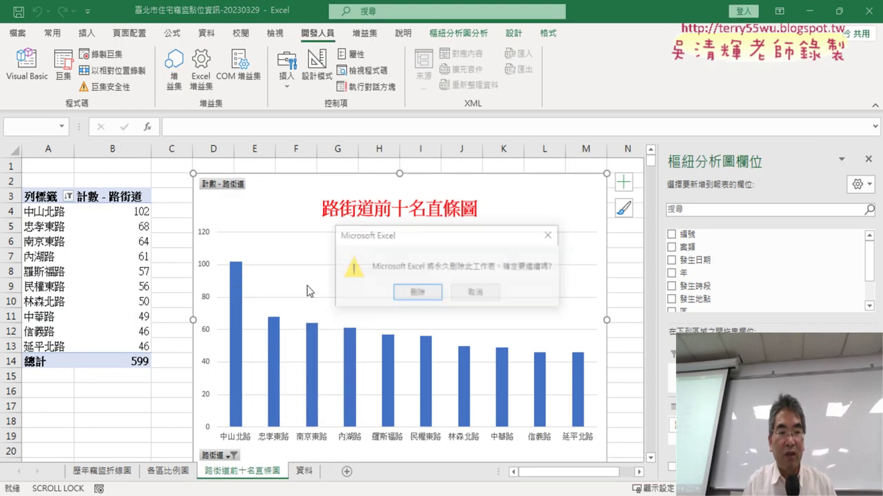
pyautogui.click(400, 298)
# Run the If-based macro to remove the remaining non-資料 sheets, then return to Excel.
pyautogui.click(27, 66)
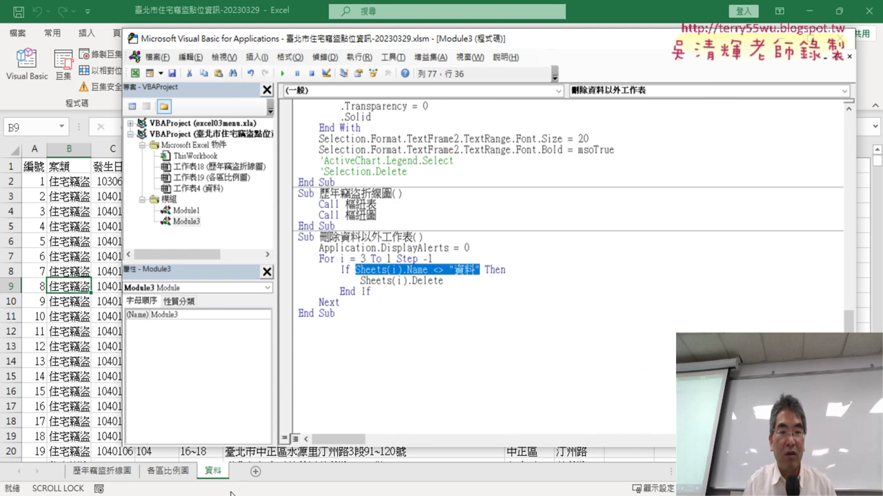
pyautogui.click(422, 282)
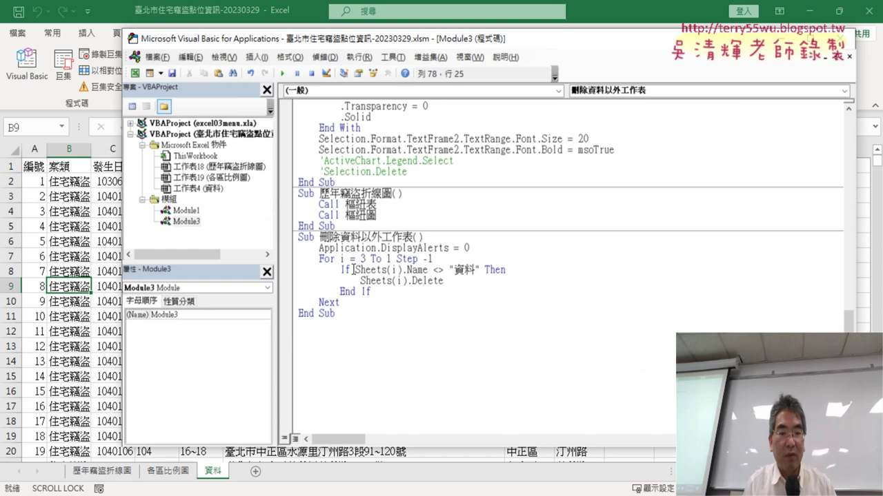
pyautogui.click(282, 73)
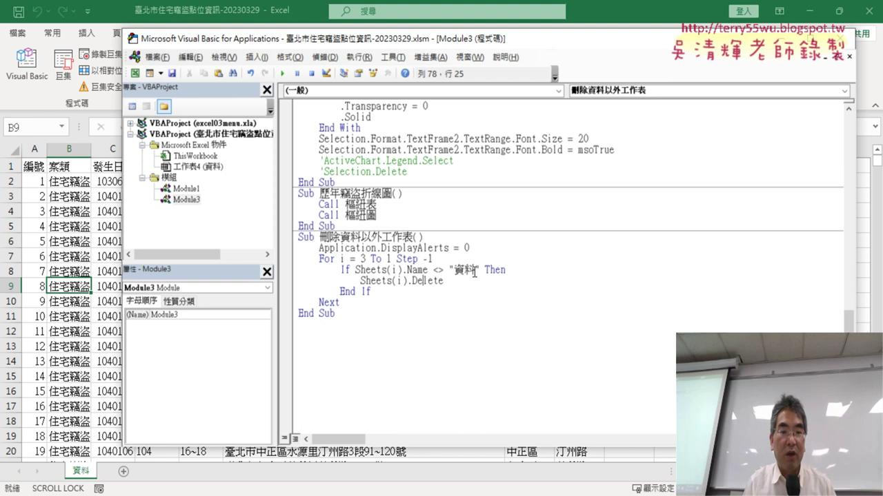
pyautogui.moveTo(373, 293); pyautogui.dragTo(280, 268)
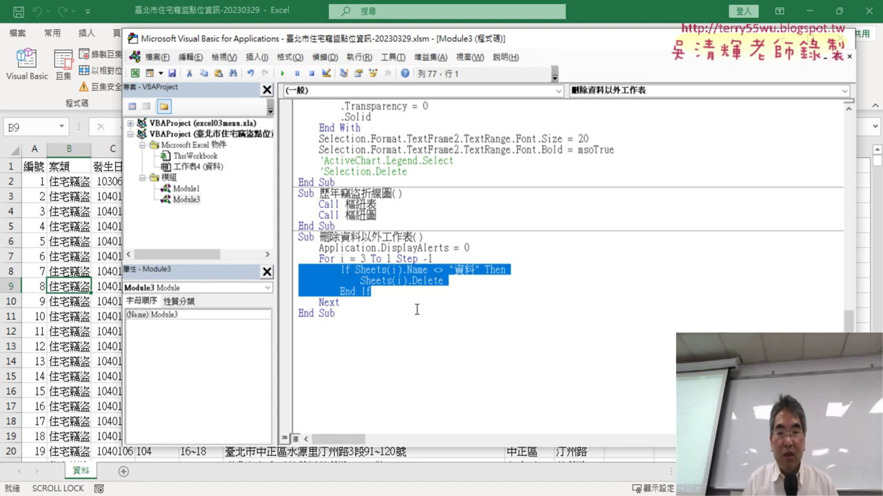
pyautogui.hotkey('alt', 'F11')
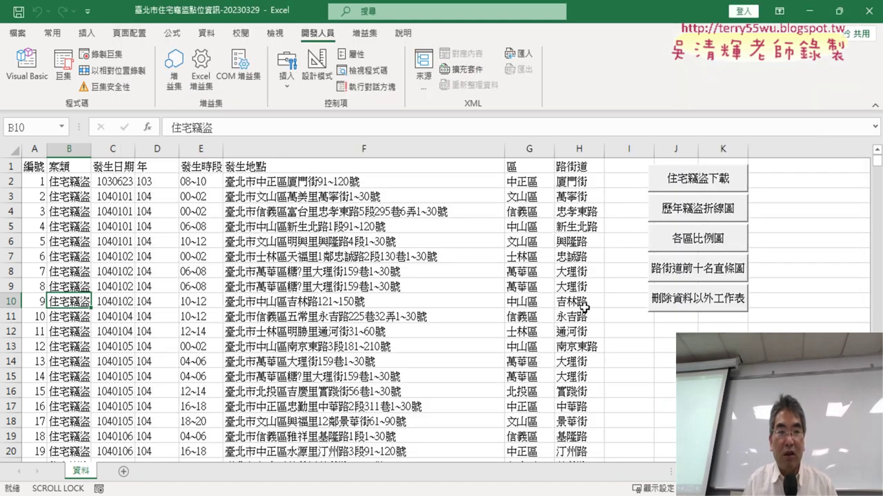
# Regenerate the 歷年竊盜折線圖, 各區比例圖 and 路街道前十名直條圖 sheets, then reopen the VBA editor with Alt+F11.
pyautogui.click(708, 208)
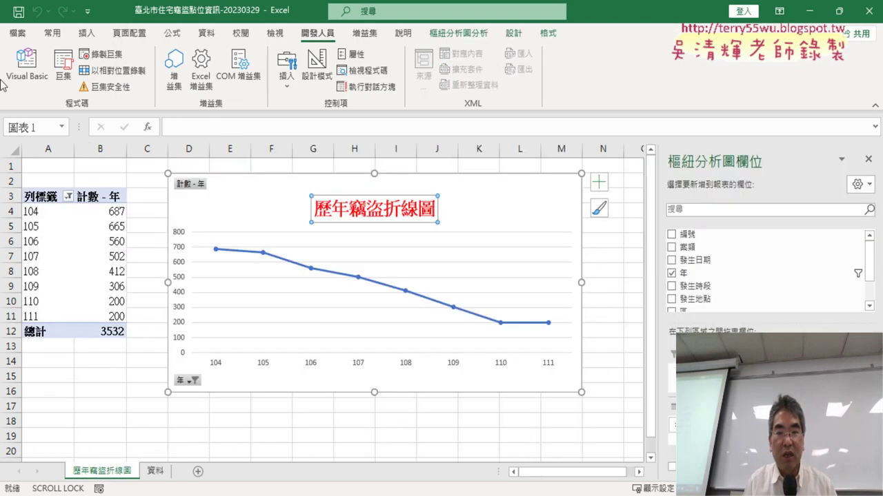
pyautogui.click(155, 471)
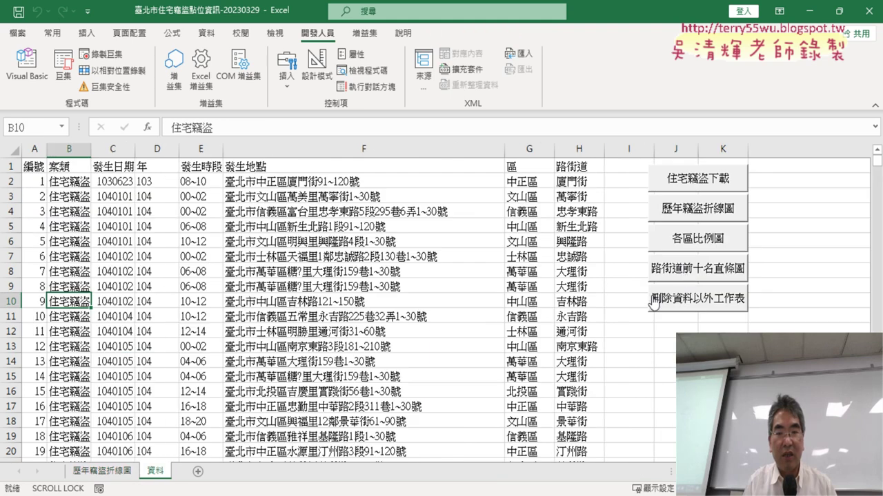
pyautogui.click(699, 238)
pyautogui.click(215, 473)
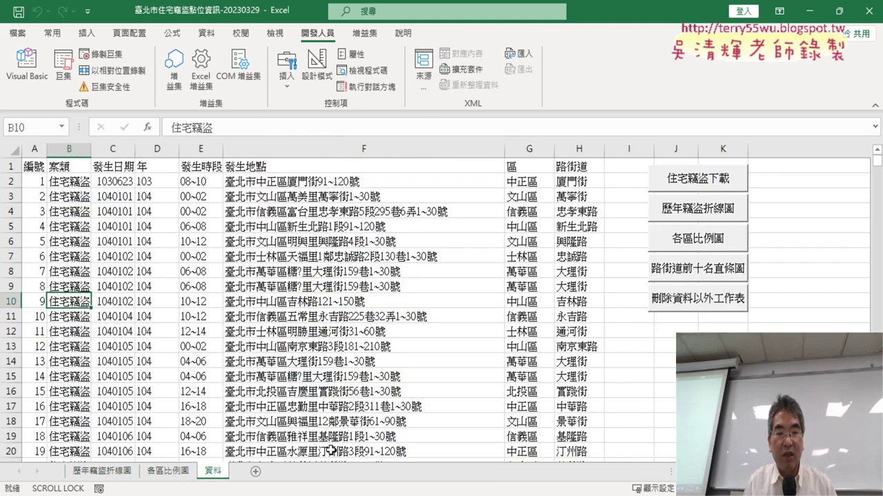
pyautogui.click(706, 284)
pyautogui.click(306, 472)
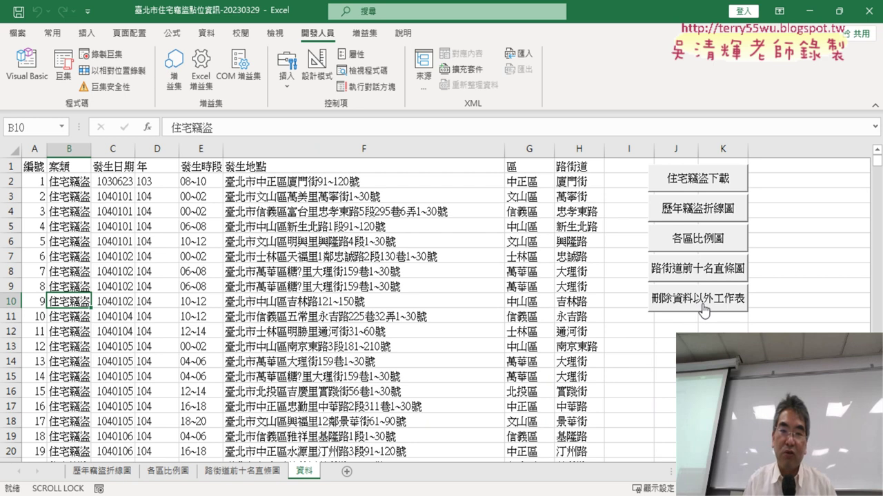
pyautogui.hotkey('alt', 'F11')
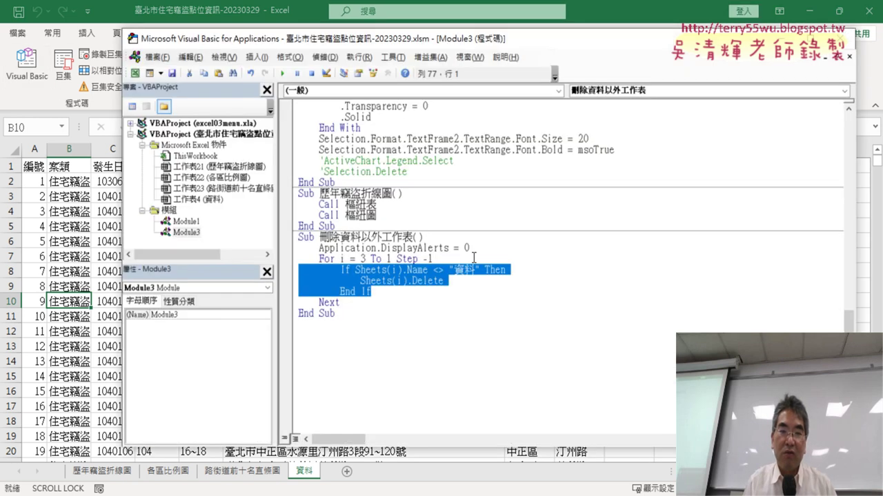
# Replace the For loop's starting value 3 with Sheets.Count using IntelliSense.
pyautogui.click(483, 261)
pyautogui.doubleClick(363, 258)
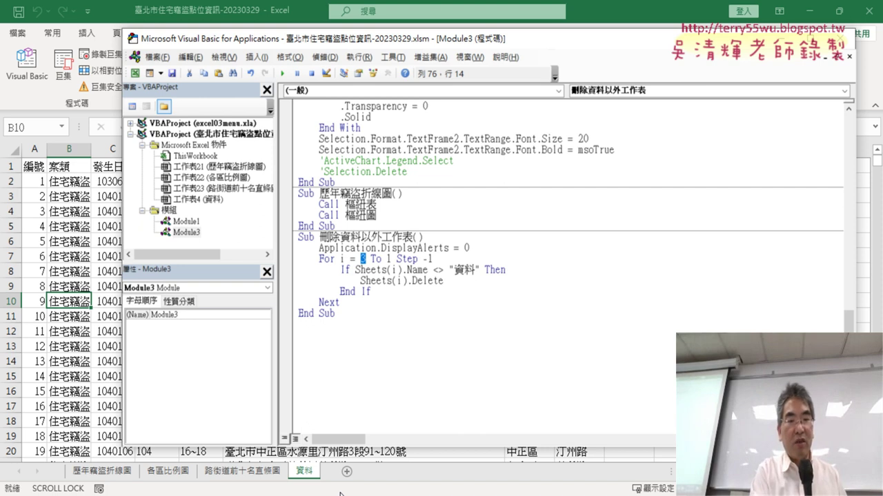
pyautogui.write('sh')
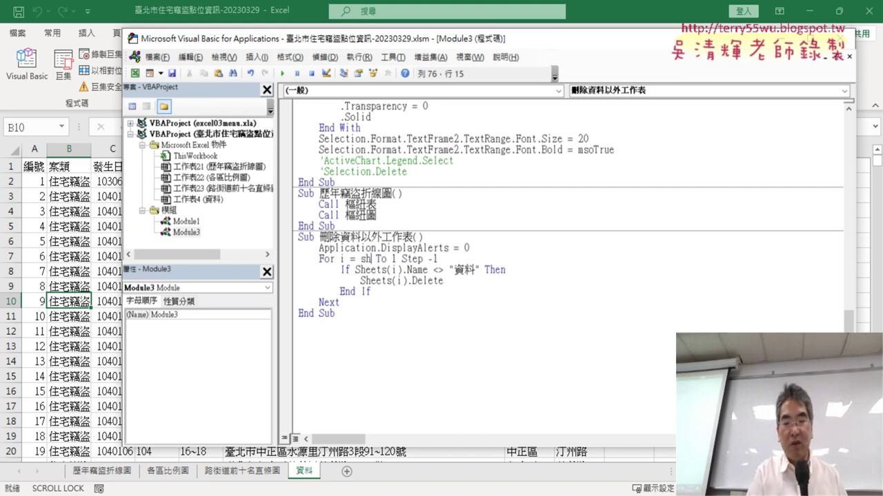
pyautogui.write('eets')
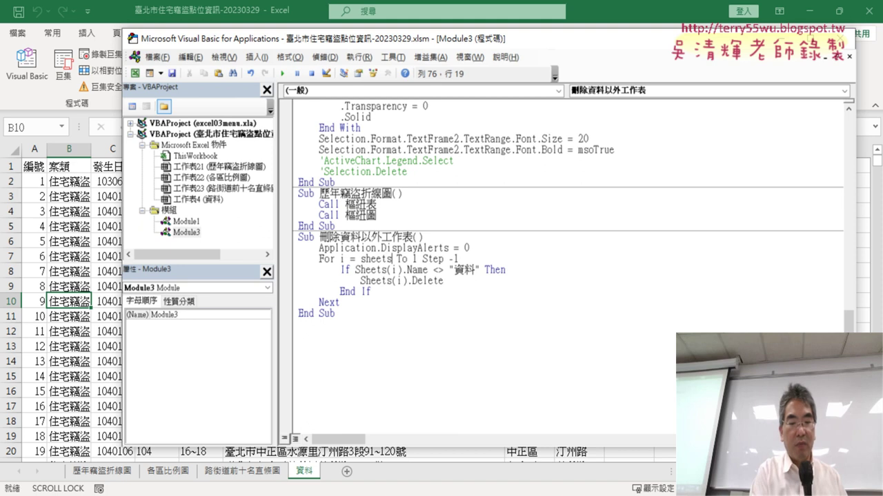
pyautogui.write('.')
pyautogui.write('c')
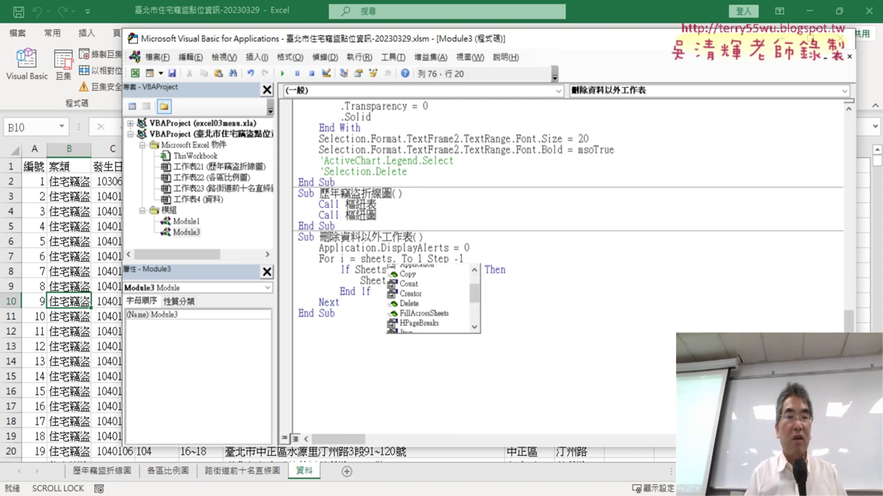
pyautogui.write('ou')
pyautogui.press('space')
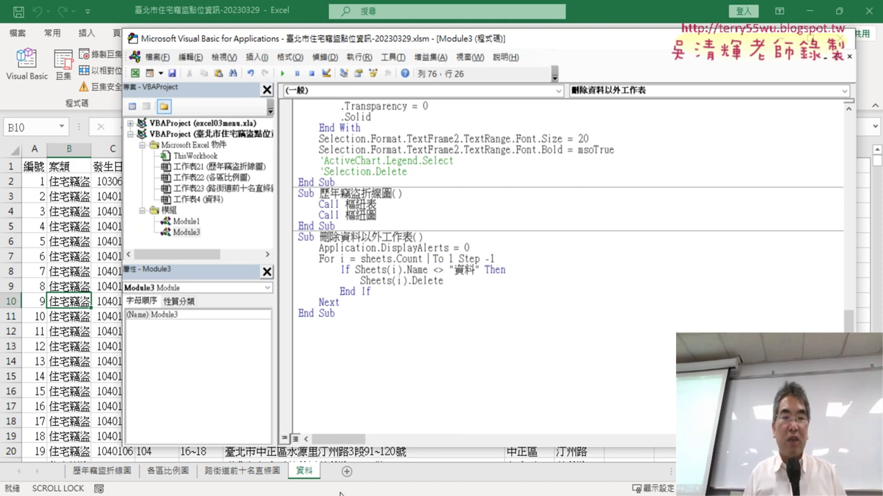
pyautogui.press('BackSpace')
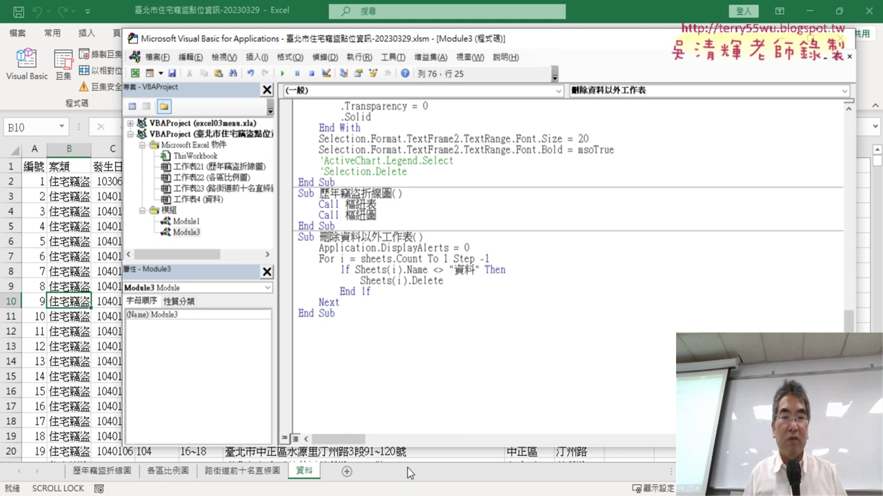
# Highlight Sheets.Count and the If line's sheet-name check to explain them, then step into the macro with F8.
pyautogui.moveTo(360, 259); pyautogui.dragTo(428, 260)
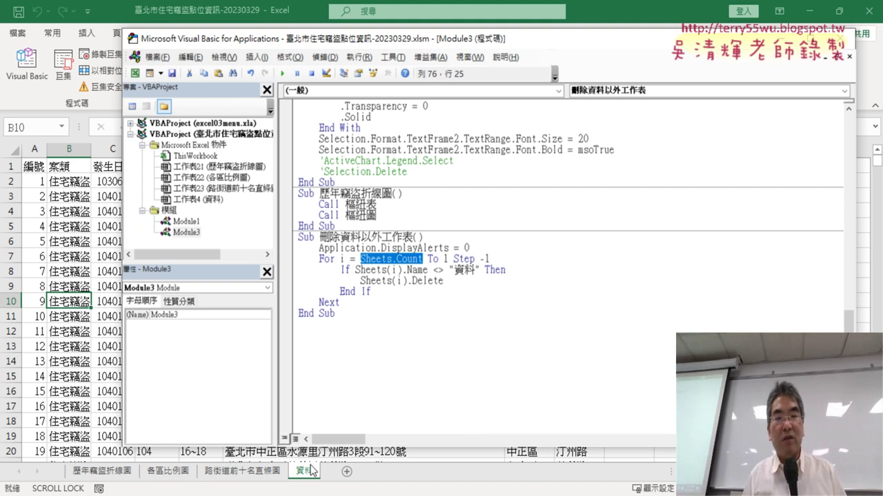
pyautogui.moveTo(481, 270); pyautogui.dragTo(356, 269)
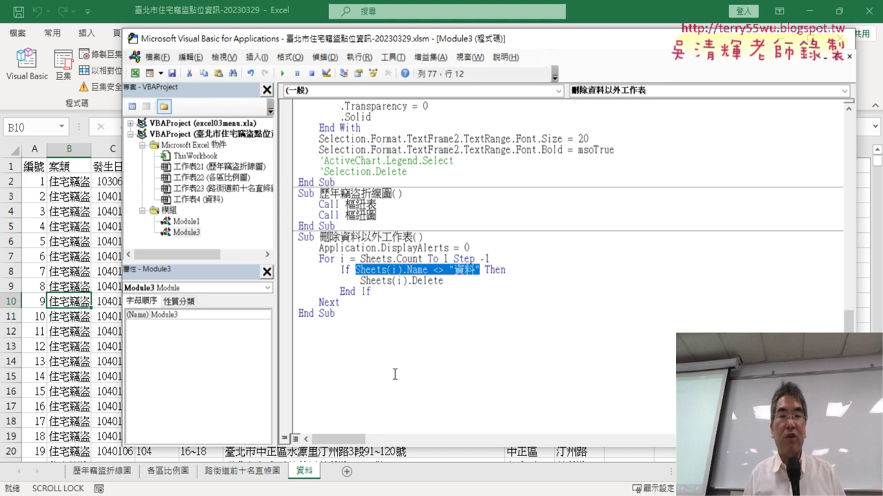
pyautogui.click(398, 308)
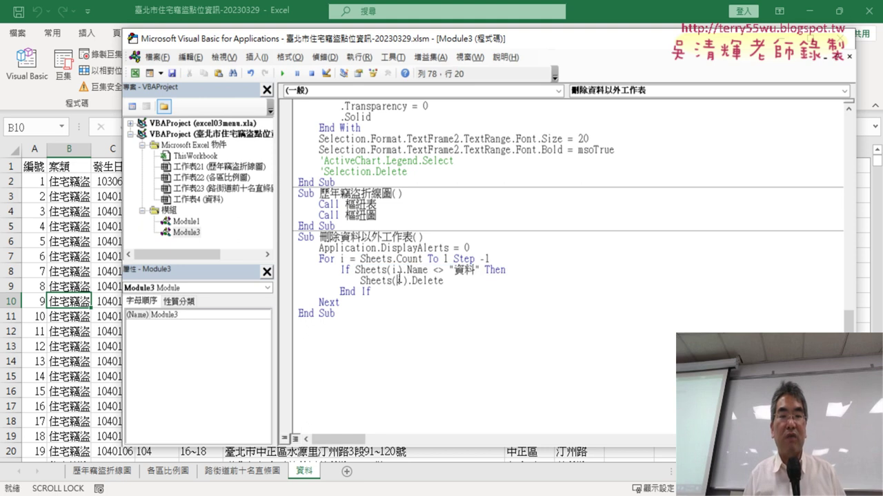
pyautogui.doubleClick(376, 258)
pyautogui.moveTo(390, 261); pyautogui.dragTo(422, 262)
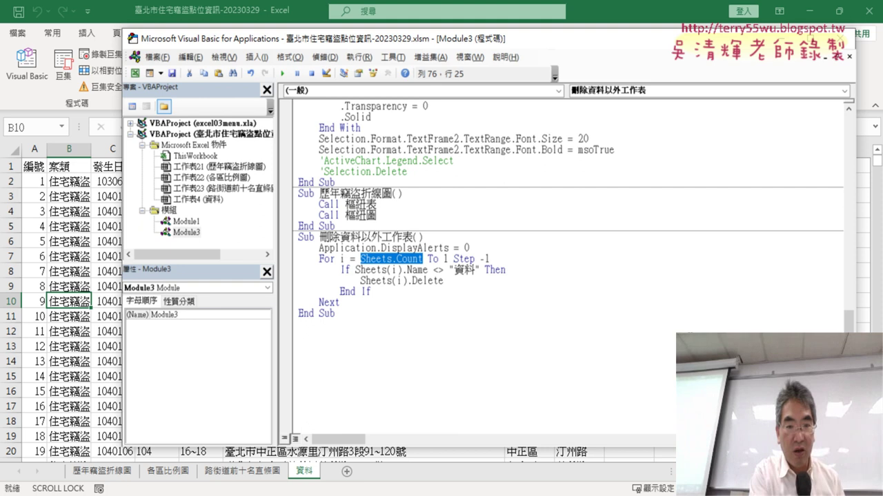
pyautogui.press('F8')
pyautogui.press('F8')
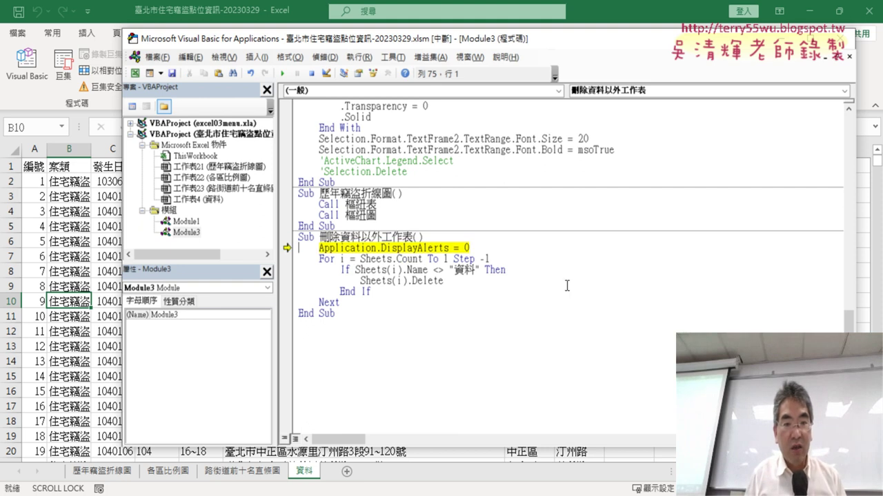
# Check the value of Sheets.Count and continue the macro to delete the other sheets.
pyautogui.moveTo(404, 260)
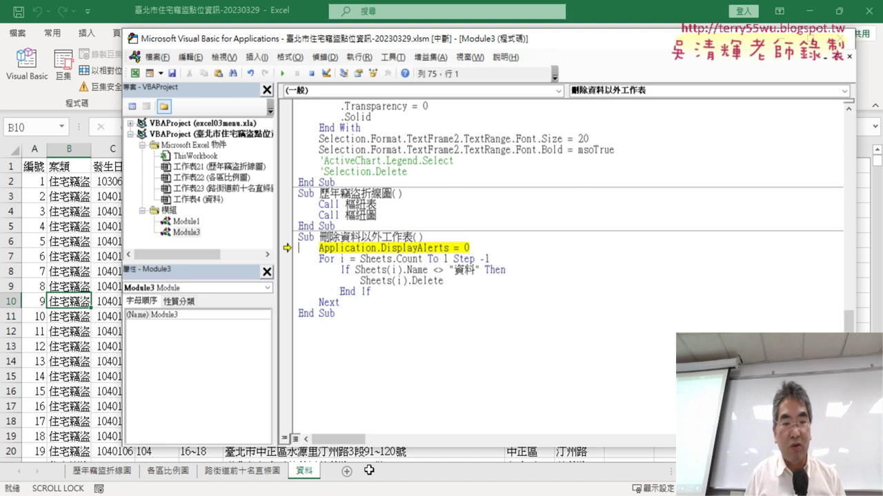
pyautogui.moveTo(429, 259); pyautogui.dragTo(371, 260)
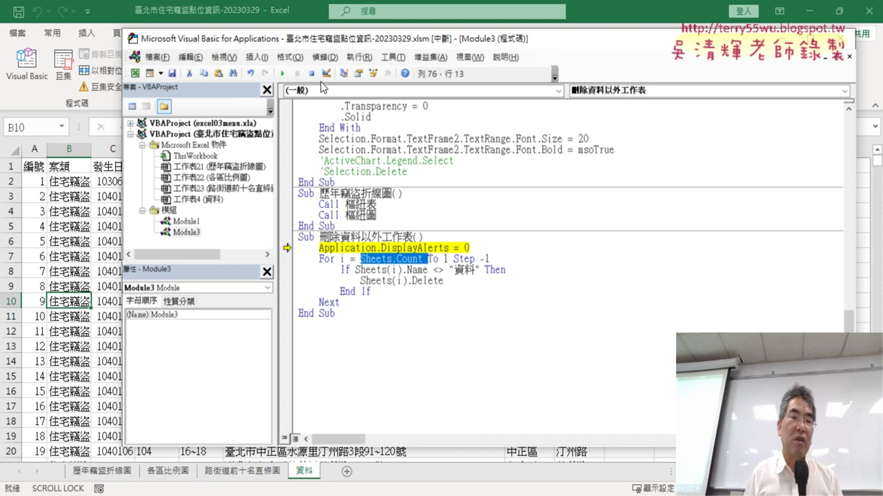
pyautogui.click(282, 73)
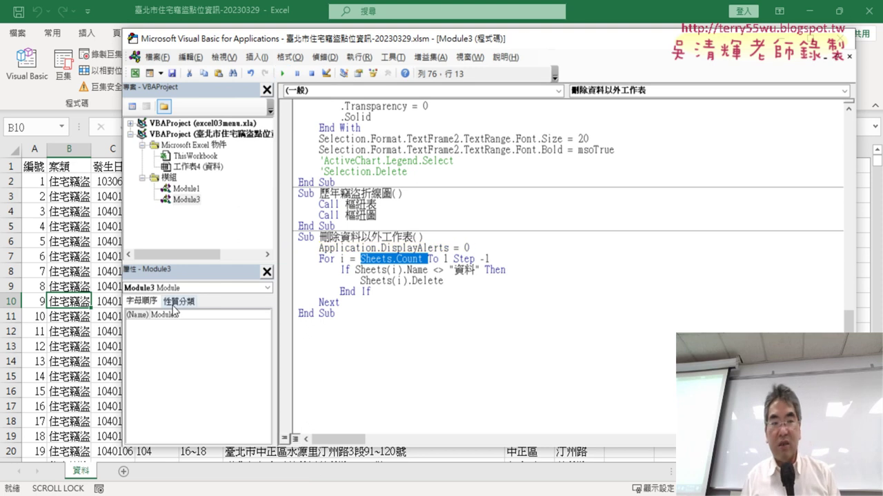
# Return to the Excel workbook and confirm only the 資料 sheet remains.
pyautogui.click(87, 345)
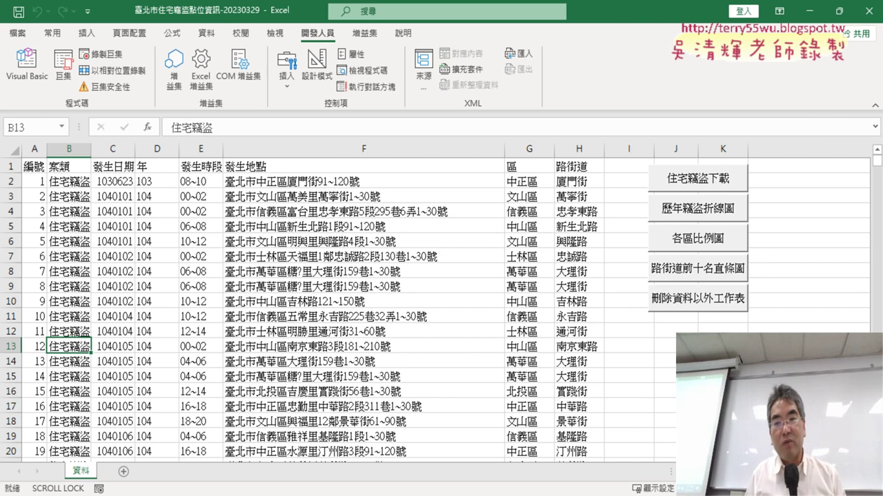
pyautogui.moveTo(695, 331); pyautogui.dragTo(698, 330)
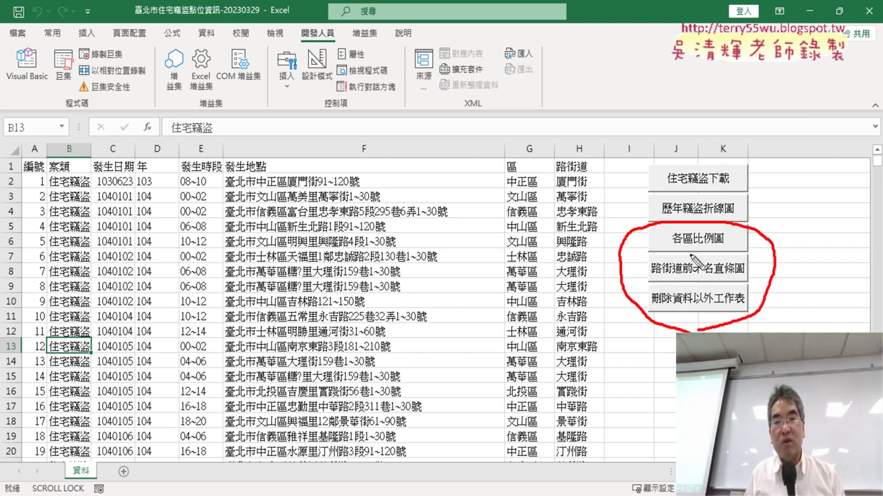
pyautogui.moveTo(676, 244); pyautogui.dragTo(719, 248)
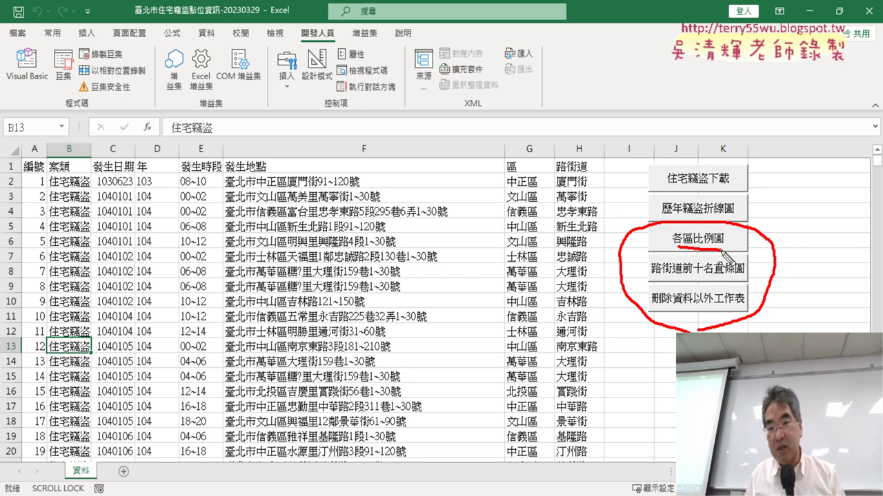
pyautogui.moveTo(651, 280); pyautogui.dragTo(743, 278)
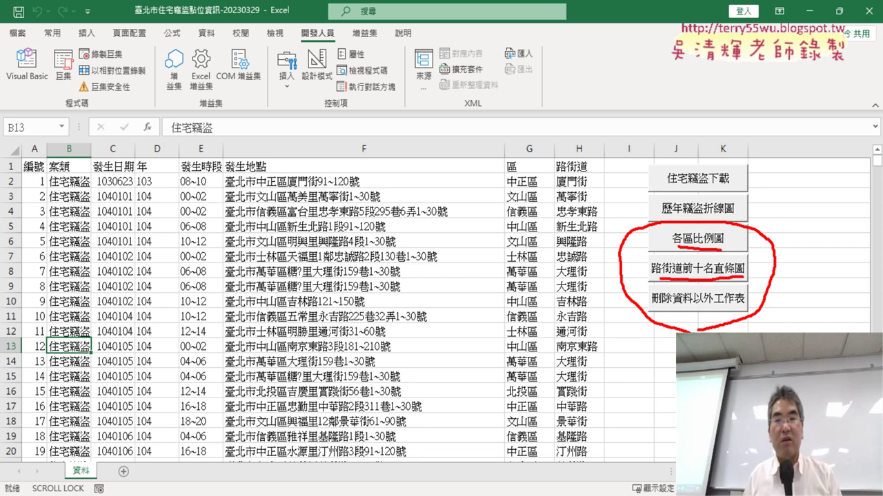
pyautogui.press('Escape')
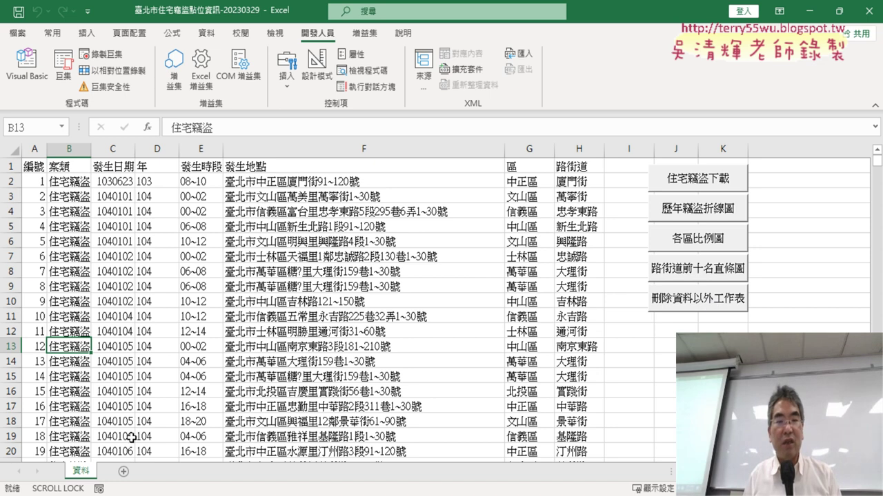
pyautogui.click(666, 304)
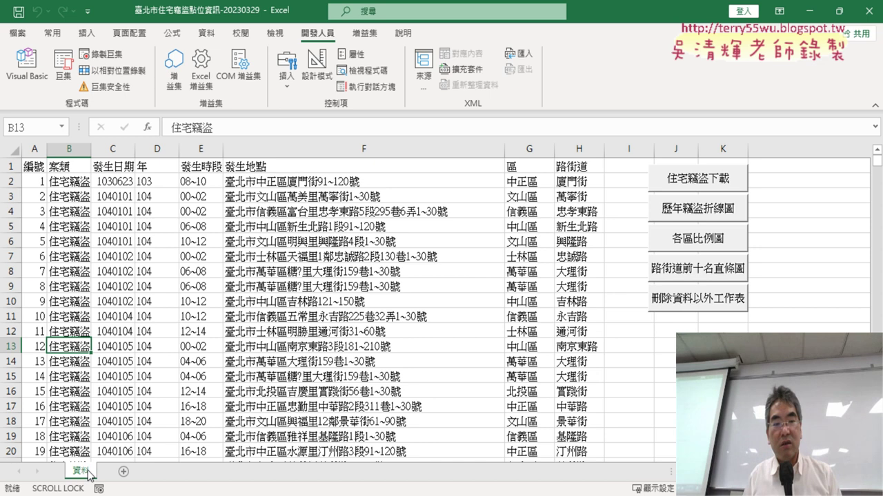
pyautogui.click(701, 215)
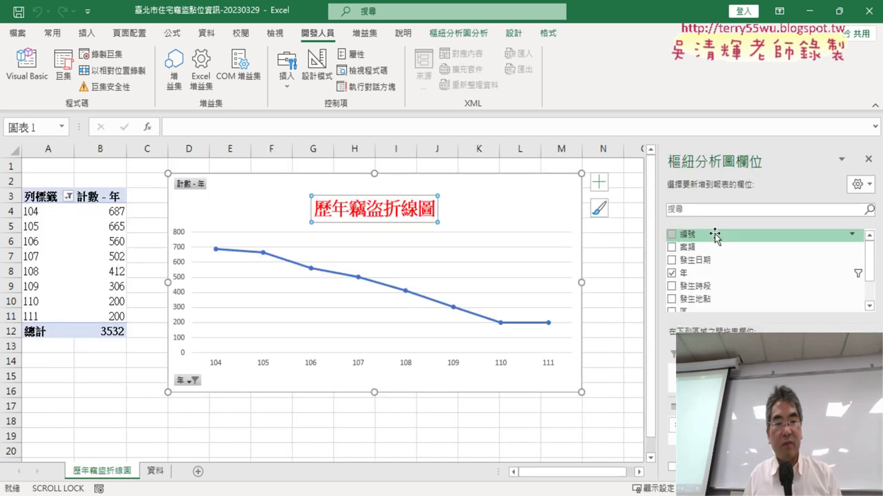
pyautogui.click(169, 468)
pyautogui.click(690, 242)
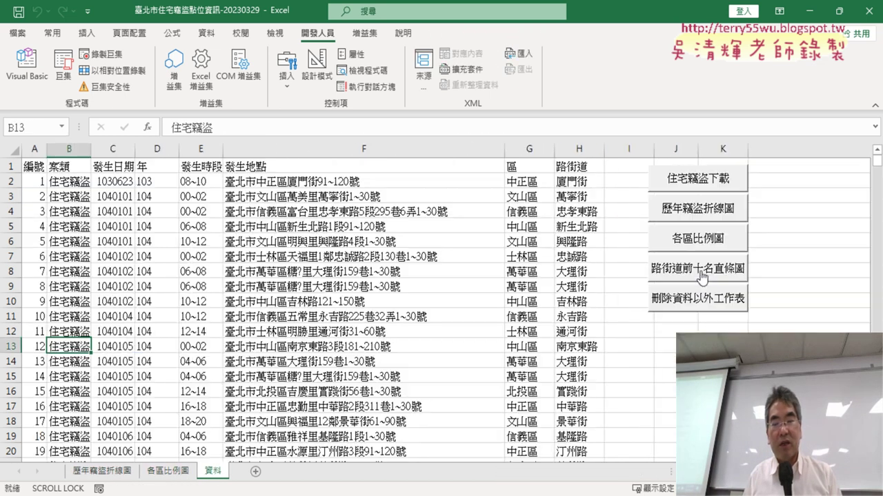
pyautogui.click(701, 276)
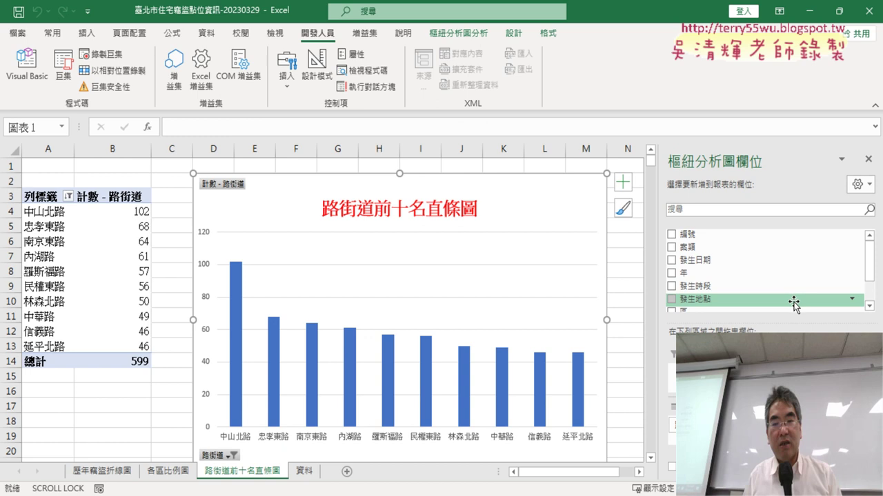
pyautogui.click(312, 472)
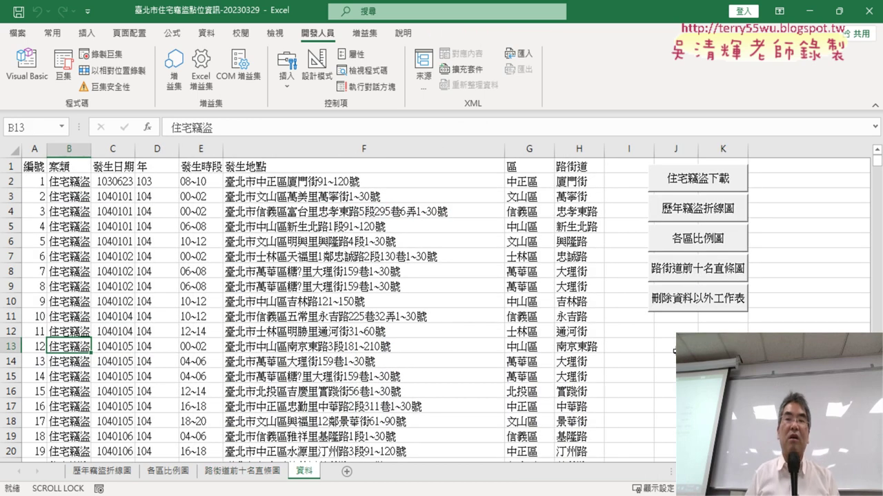
pyautogui.click(705, 300)
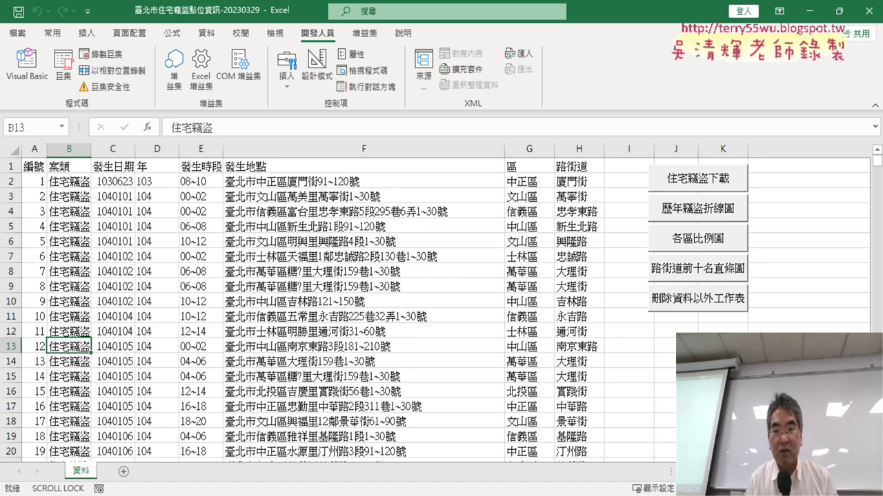
# Open the button's assigned 刪除資料以外工作表 macro via Assign Macro > Edit, select its code, and switch to Google Docs.
pyautogui.rightClick(714, 297)
pyautogui.click(744, 431)
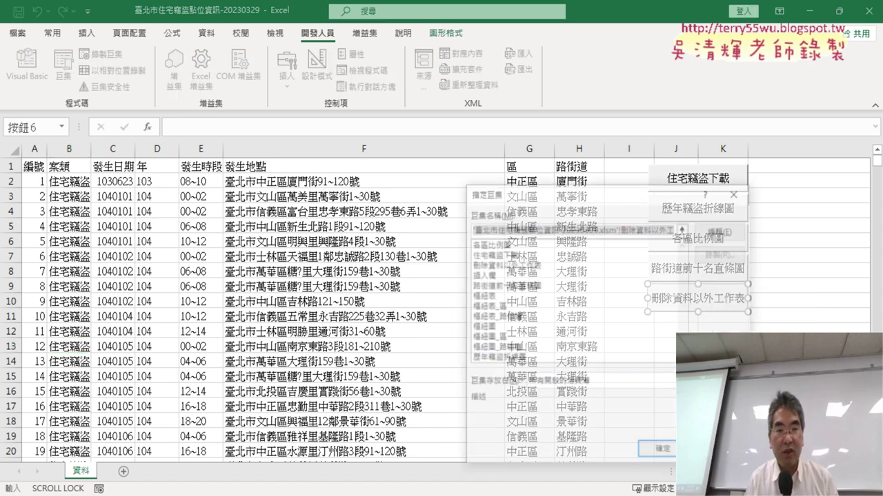
pyautogui.click(720, 233)
pyautogui.moveTo(353, 262); pyautogui.dragTo(298, 183)
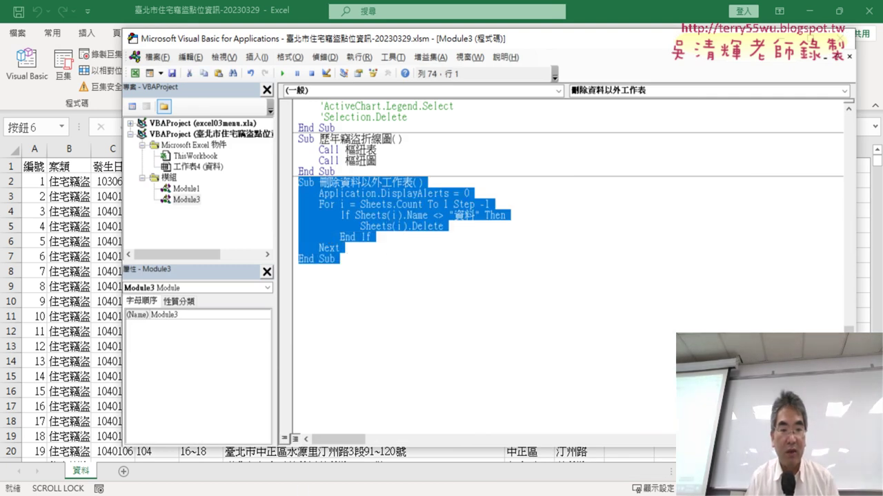
pyautogui.hotkey('alt', 'Tab')
pyautogui.scroll(-3, 457, 354)
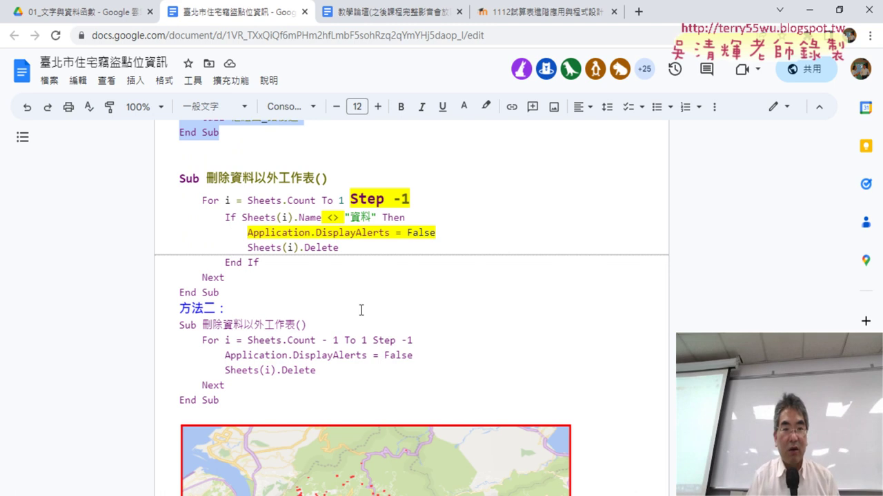
# Point out the If…End Sub code and Step -1 in the notes.
pyautogui.moveTo(252, 291)
pyautogui.mouseDown()
pyautogui.moveTo(163, 219)
pyautogui.moveTo(162, 178)
pyautogui.mouseUp()
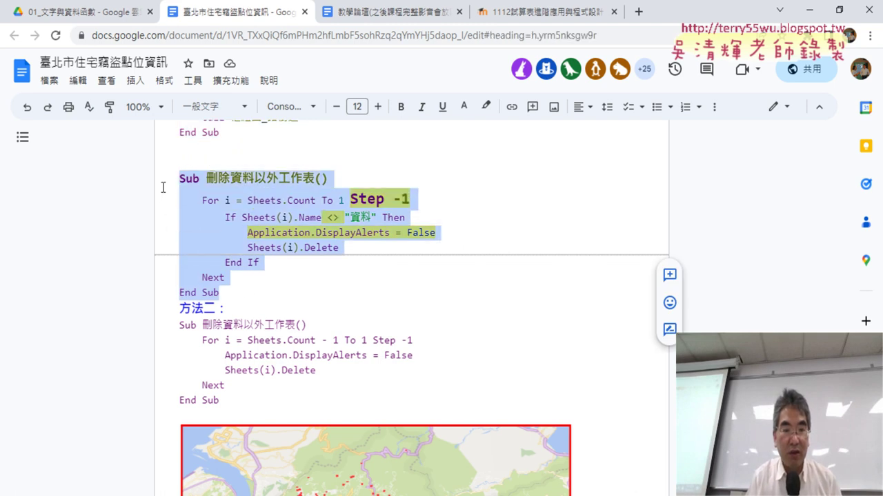
pyautogui.click(453, 248)
pyautogui.click(411, 200)
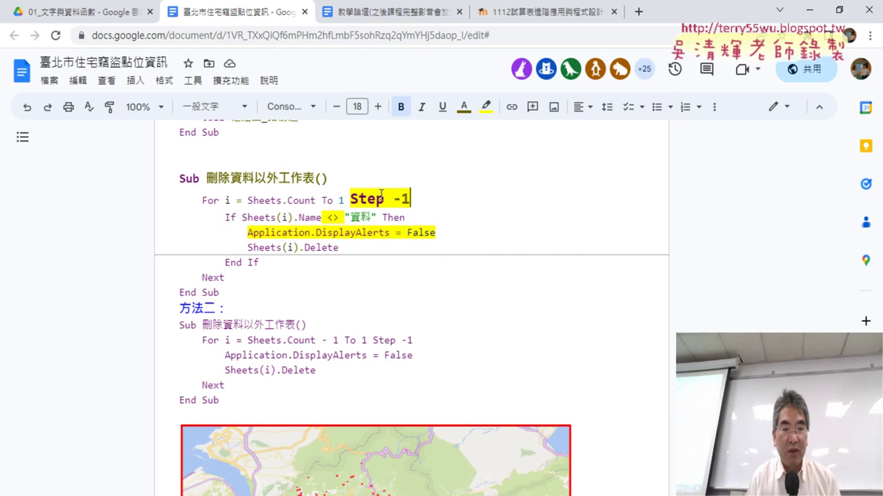
pyautogui.moveTo(349, 199); pyautogui.dragTo(412, 198)
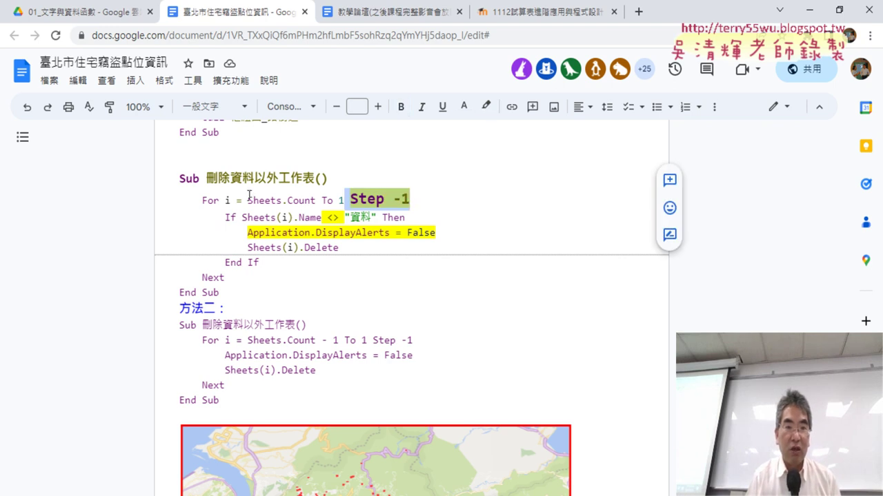
# Enlarge Sheets.Count on the For line to size 17 and highlight it yellow.
pyautogui.moveTo(248, 200); pyautogui.dragTo(315, 200)
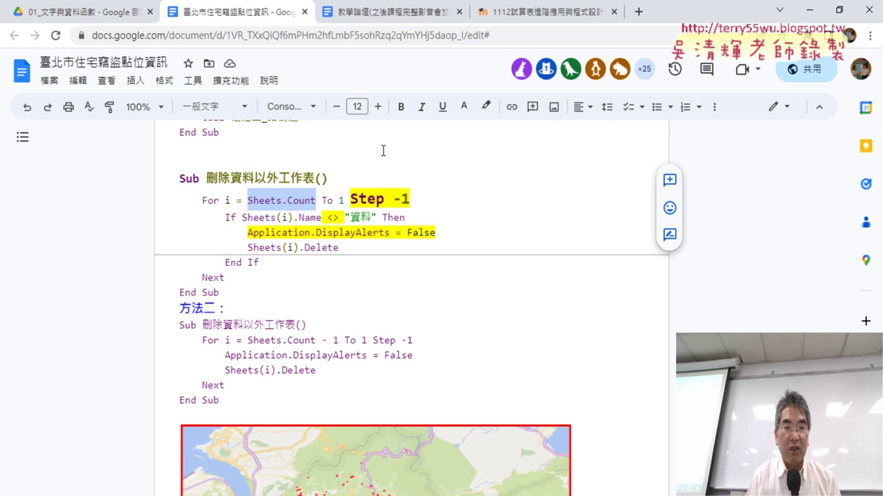
pyautogui.click(378, 106)
pyautogui.click(378, 106)
pyautogui.click(378, 107)
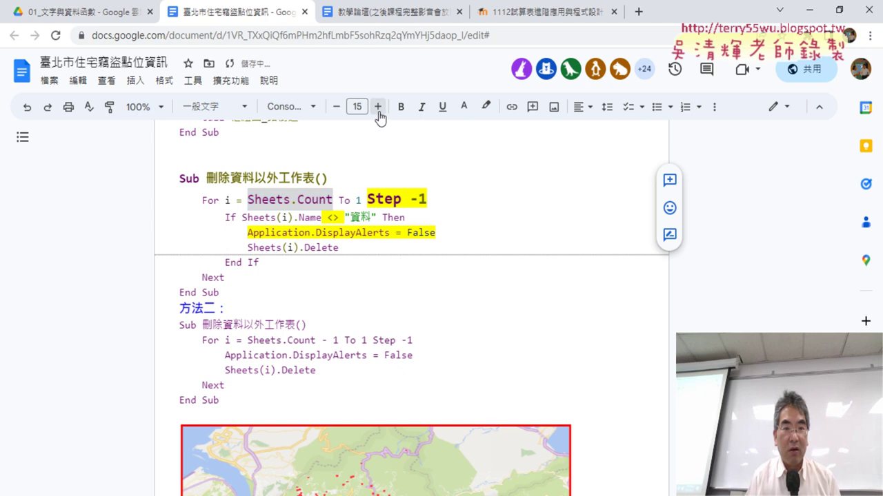
pyautogui.click(378, 107)
pyautogui.click(378, 107)
pyautogui.click(482, 111)
pyautogui.click(530, 172)
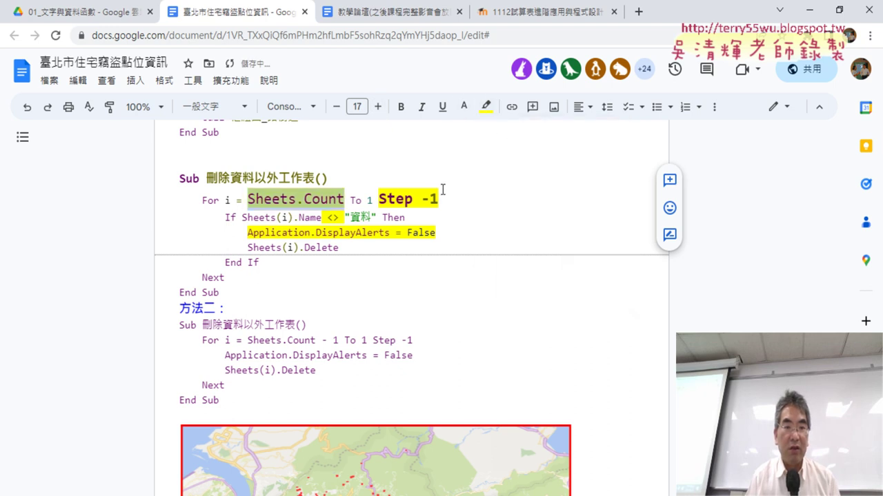
pyautogui.click(501, 224)
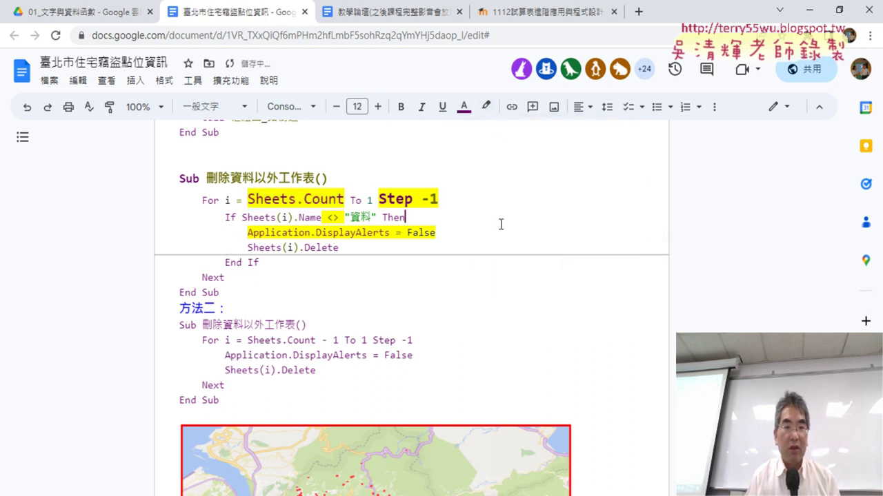
# Point out the DisplayAlerts = False line and the 方法二 loop starting at Sheets.Count - 1.
pyautogui.click(248, 233)
pyautogui.moveTo(249, 233); pyautogui.dragTo(444, 234)
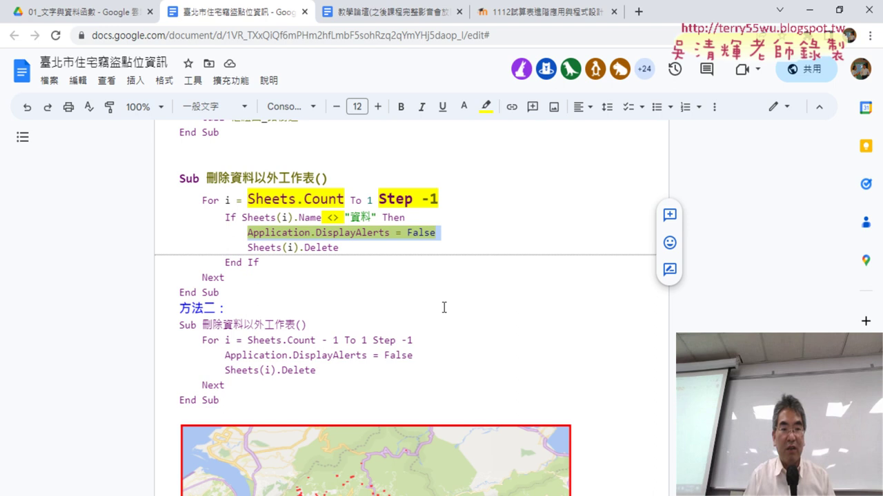
pyautogui.scroll(-1, 413, 284)
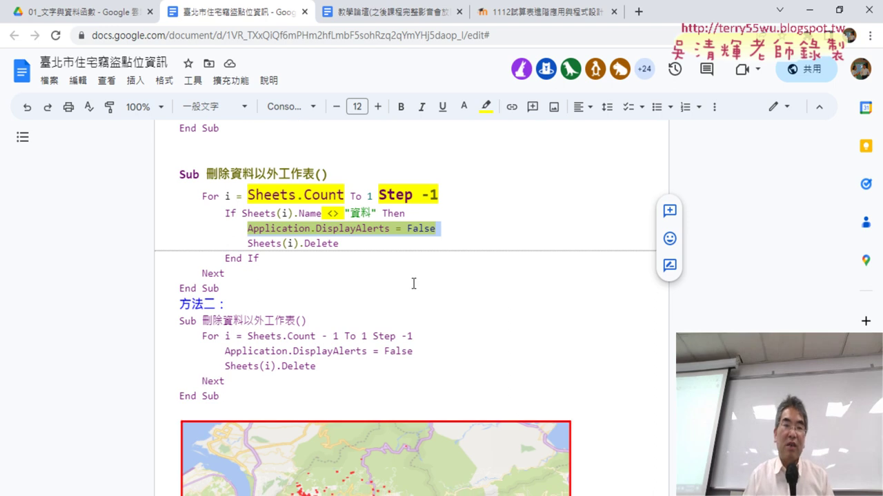
pyautogui.moveTo(180, 240); pyautogui.dragTo(226, 240)
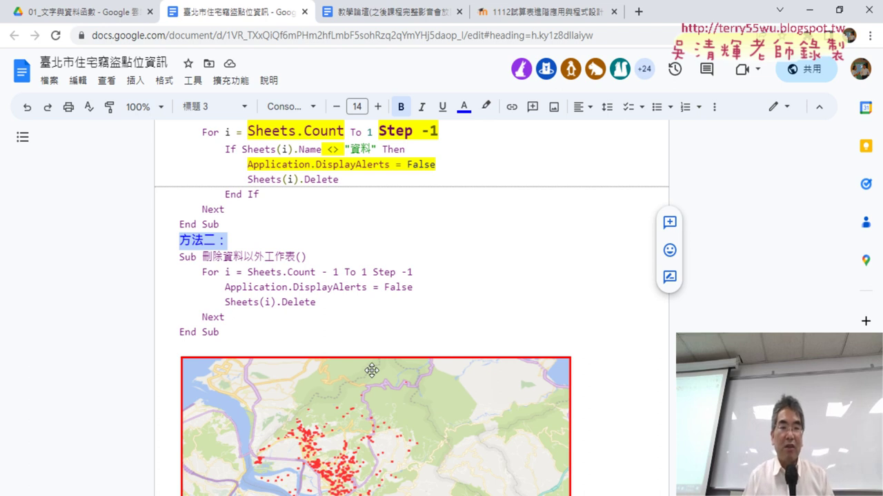
pyautogui.moveTo(248, 272); pyautogui.dragTo(338, 272)
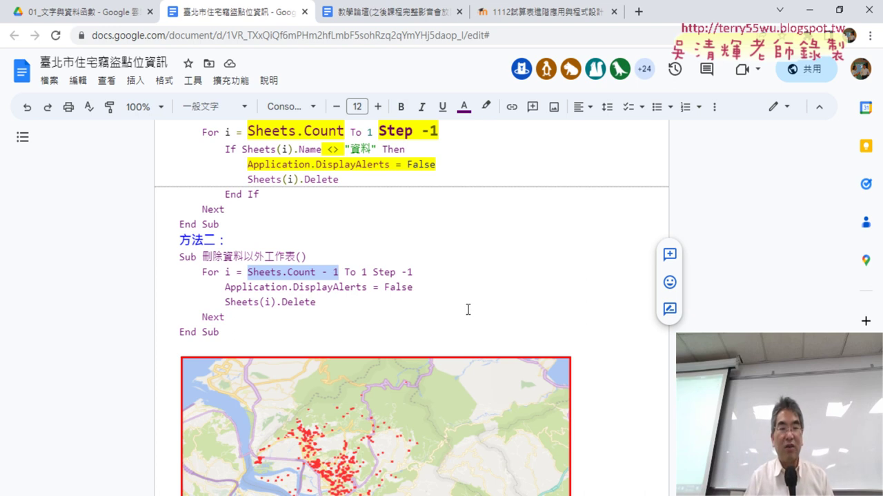
# Glance at the Excel workbook, then return to the code notes.
pyautogui.moveTo(500, 489)
pyautogui.click(441, 468)
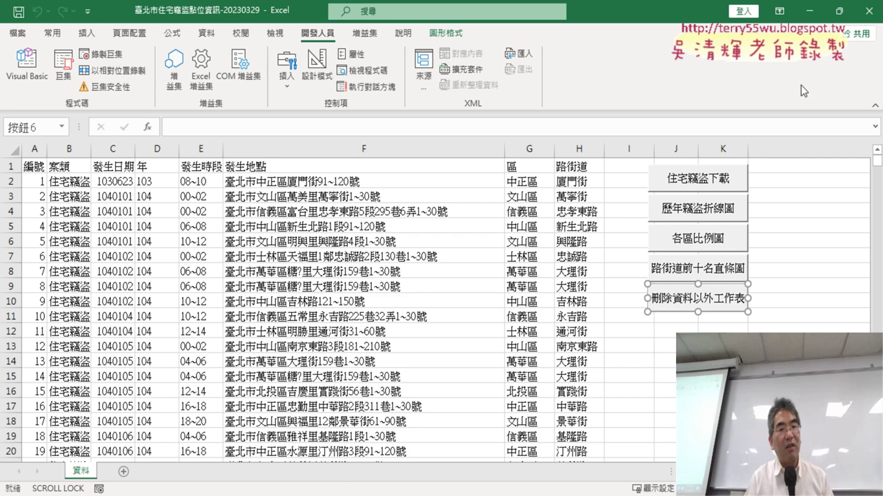
pyautogui.click(808, 11)
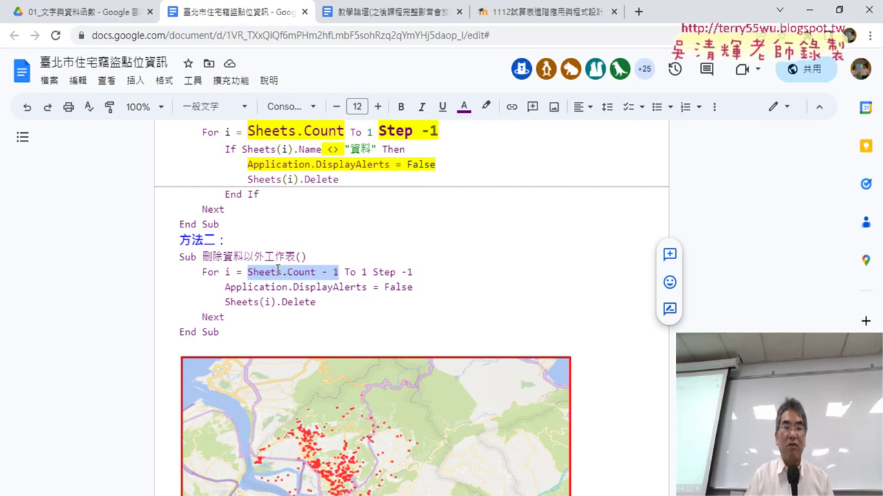
pyautogui.click(274, 272)
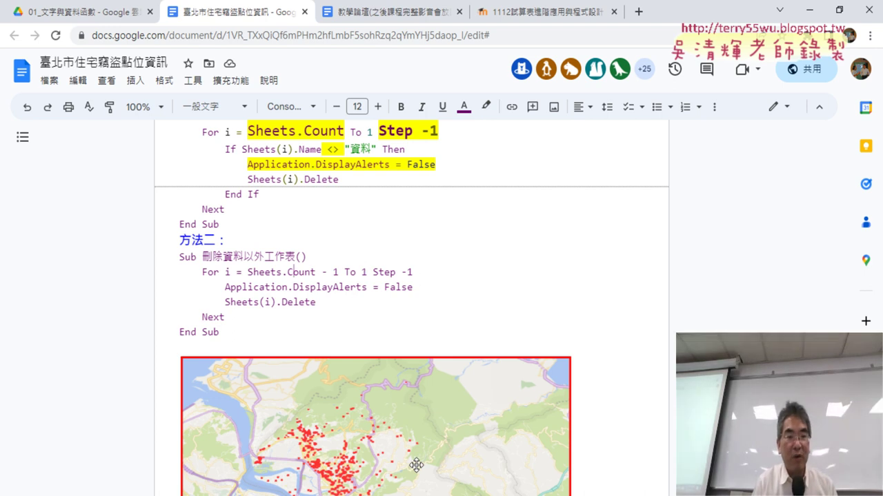
# Point out the If … End If block and DisplayAlerts line, then bring the VBA editor forward.
pyautogui.scroll(2, 425, 321)
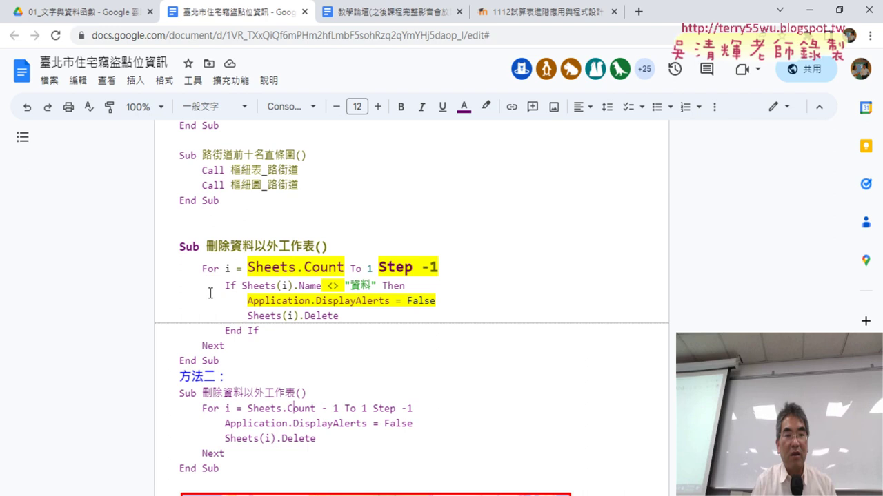
pyautogui.moveTo(224, 286); pyautogui.dragTo(278, 330)
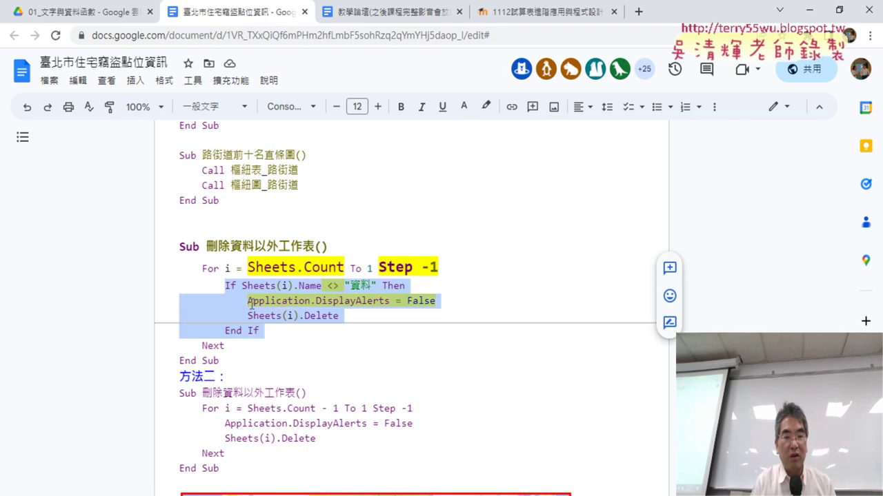
pyautogui.click(238, 285)
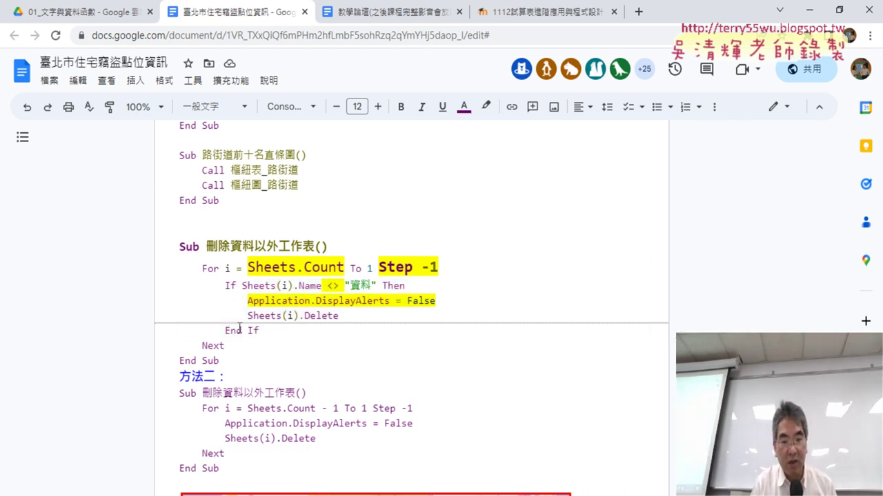
pyautogui.click(426, 303)
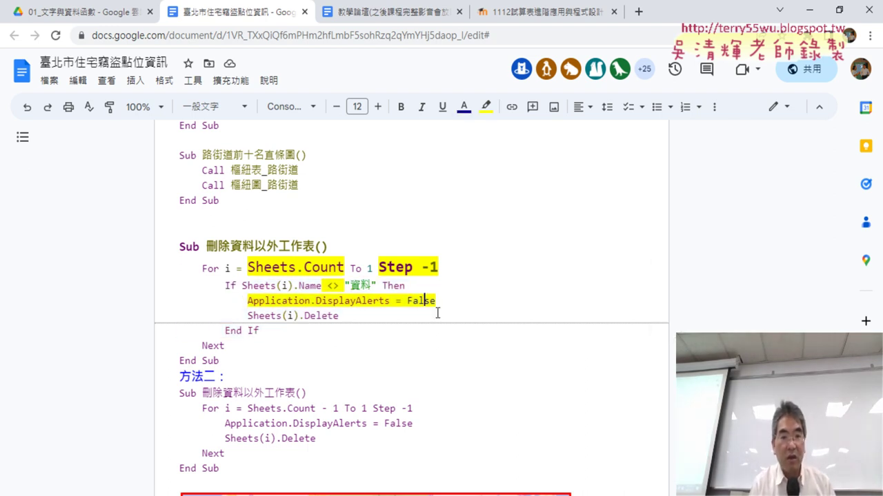
pyautogui.click(559, 448)
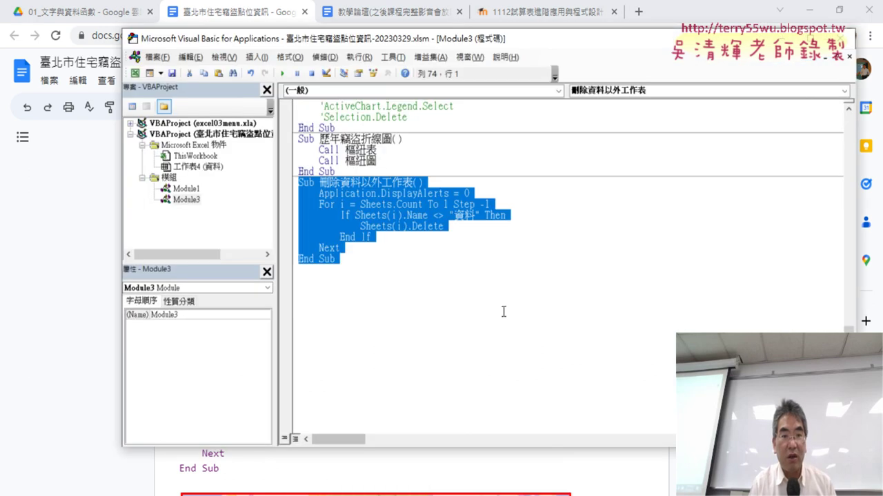
# Try moving Application.DisplayAlerts = 0 into the If block, keep it before the loop, and return to the notes.
pyautogui.moveTo(469, 194); pyautogui.dragTo(324, 194)
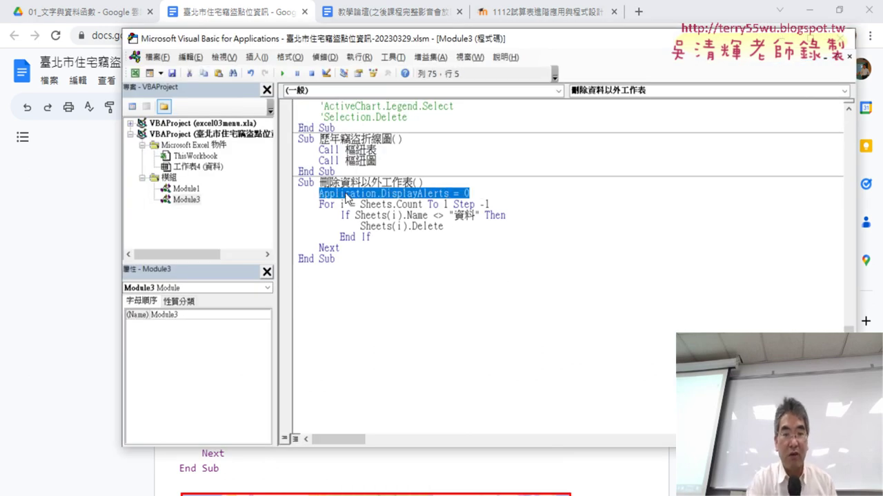
pyautogui.click(519, 215)
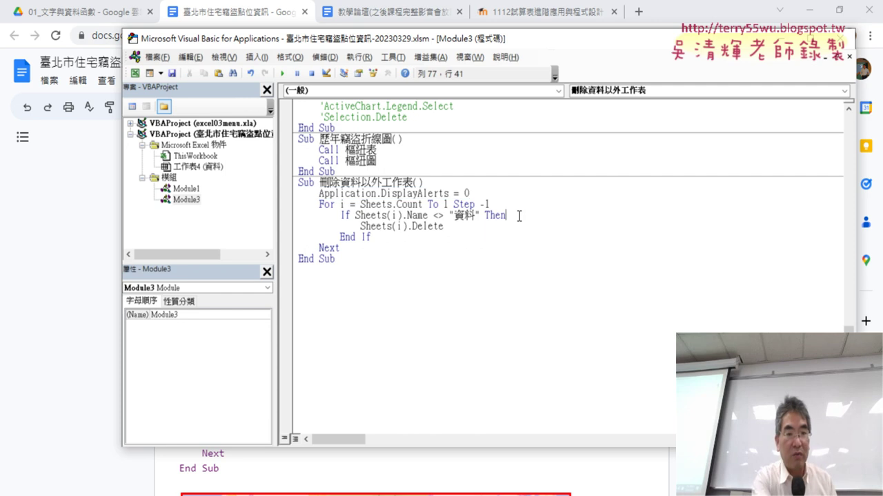
pyautogui.press('Return')
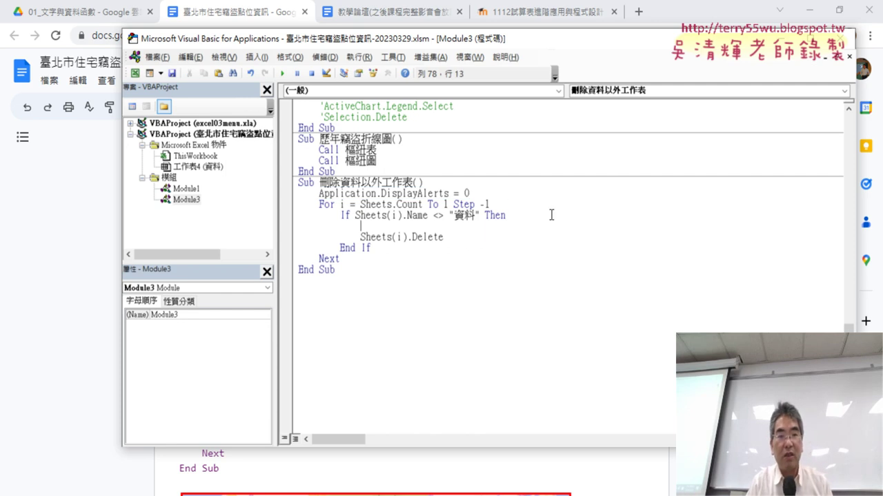
pyautogui.moveTo(471, 194); pyautogui.dragTo(321, 197)
pyautogui.moveTo(365, 231); pyautogui.dragTo(360, 227)
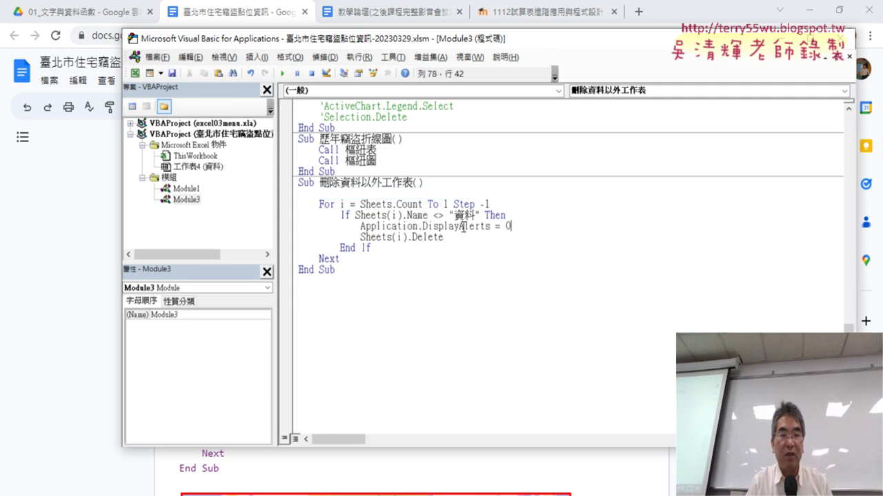
pyautogui.moveTo(514, 226)
pyautogui.mouseDown()
pyautogui.moveTo(360, 226)
pyautogui.moveTo(319, 195)
pyautogui.mouseUp()
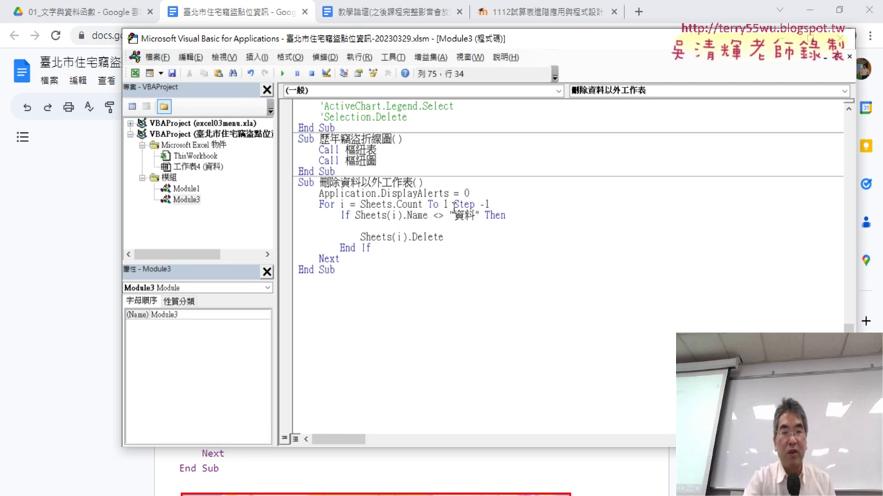
pyautogui.click(525, 216)
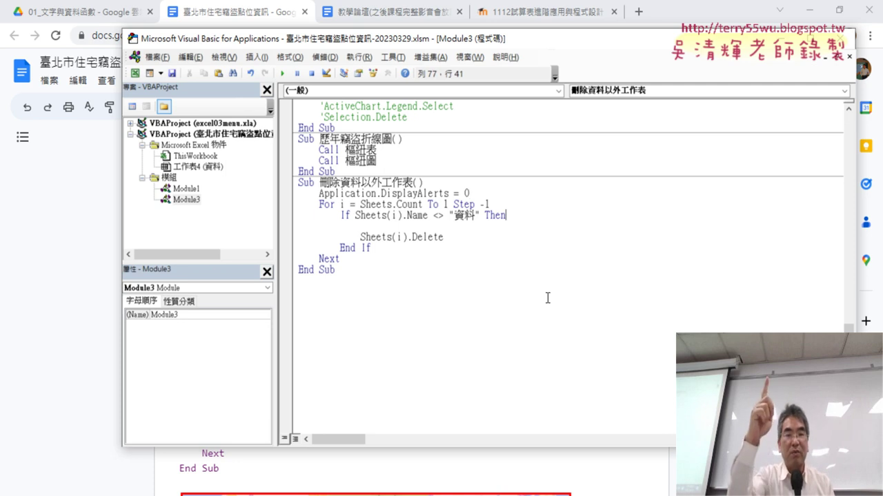
pyautogui.press('Delete')
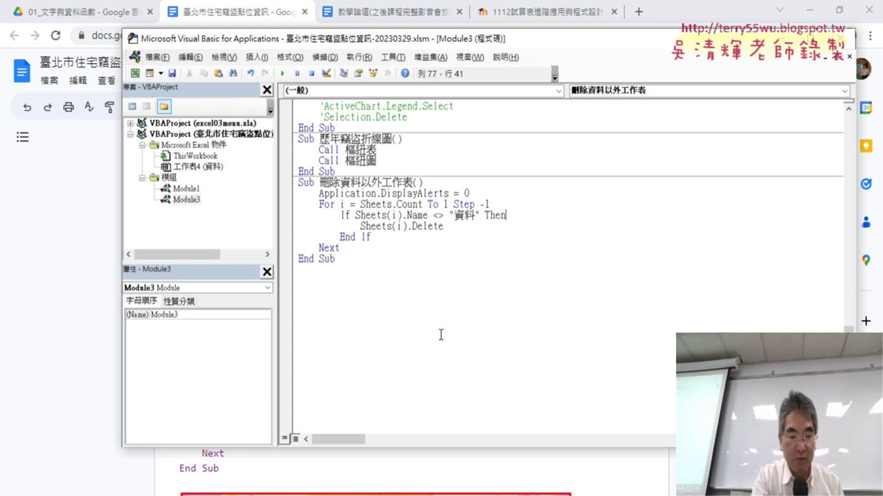
pyautogui.hotkey('alt', 'Tab')
pyautogui.click(379, 366)
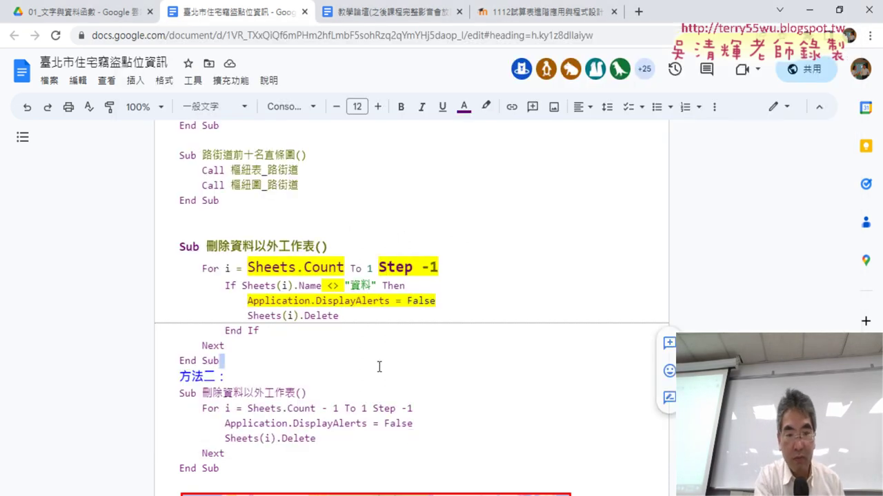